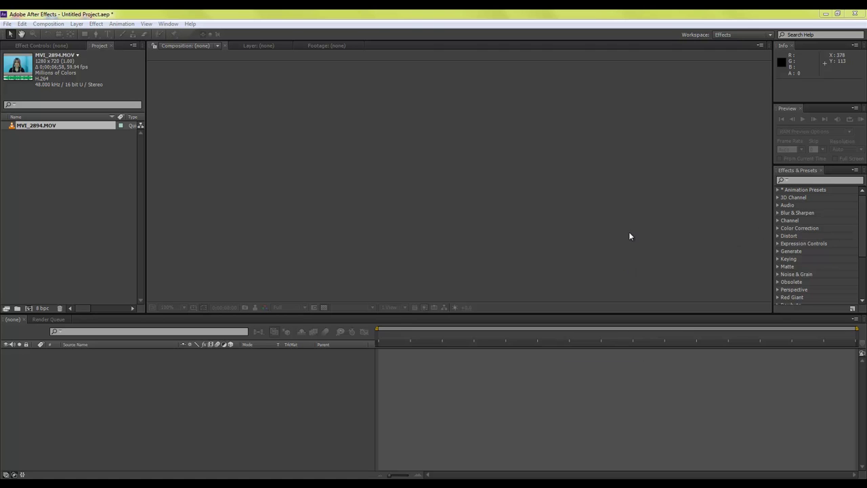
- Build the MVI_2894 composition from the MVI_2894.MOV footage
click(36, 215)
drag(39, 125, 29, 309)
scroll(511, 229, down, 2)
scroll(510, 228, up, 2)
- Enlarge the composition viewer and scrub through the clip to find a frame
drag(503, 313, 504, 327)
mouse_move(393, 352)
mouse_down()
mouse_move(627, 348)
mouse_move(619, 347)
mouse_up()
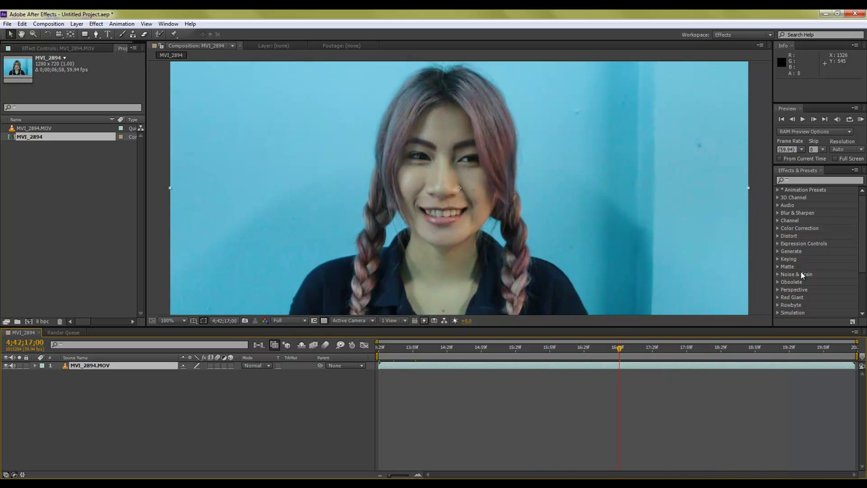
scroll(807, 298, down, 5)
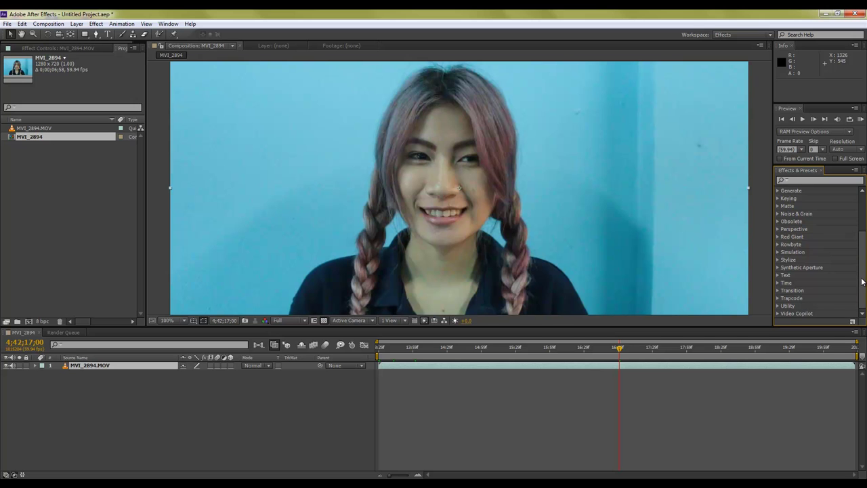
scroll(864, 277, up, 4)
scroll(862, 286, down, 4)
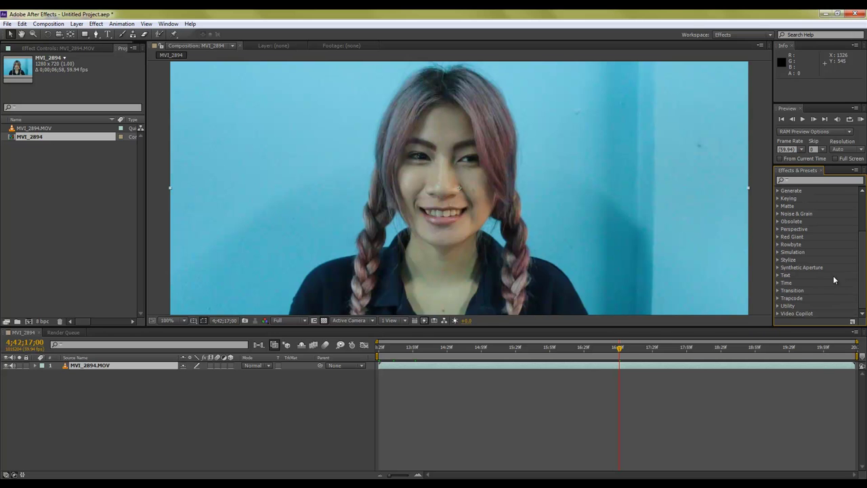
scroll(791, 241, up, 3)
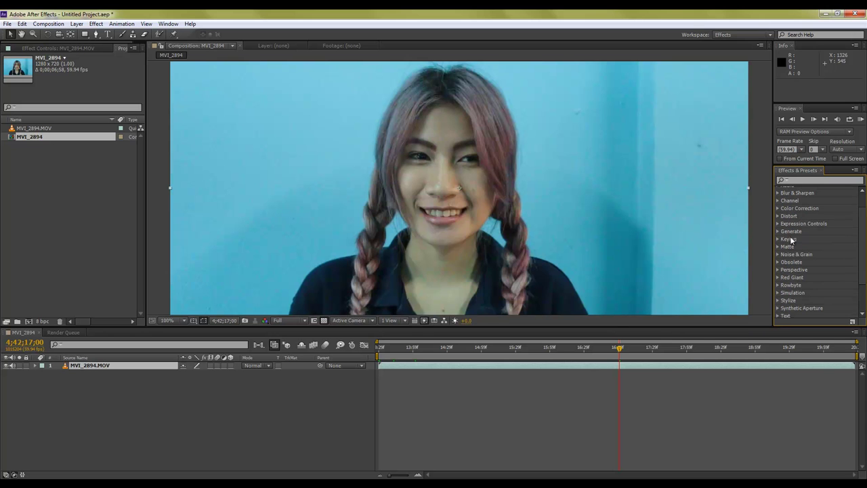
- Apply Hue/Saturation from the Color Correction effects to the portrait clip
click(778, 209)
scroll(799, 265, down, 3)
scroll(806, 278, down, 2)
scroll(810, 279, down, 1)
scroll(810, 279, down, 1)
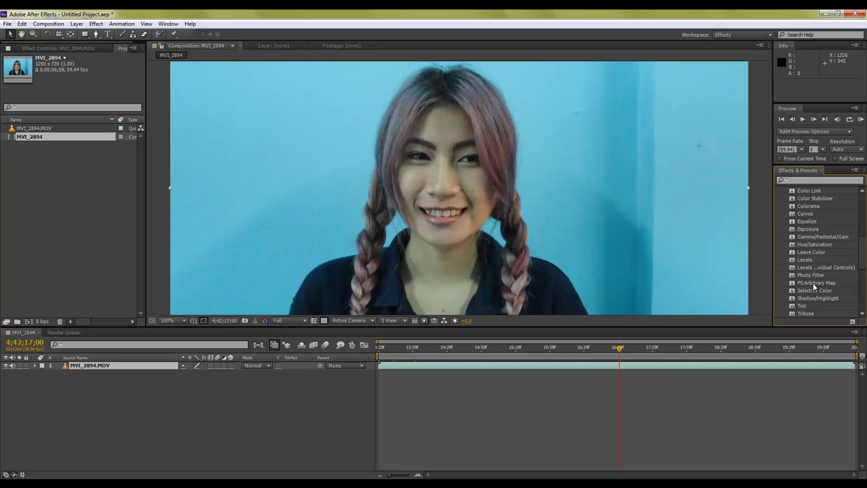
scroll(812, 285, down, 1)
scroll(815, 254, up, 2)
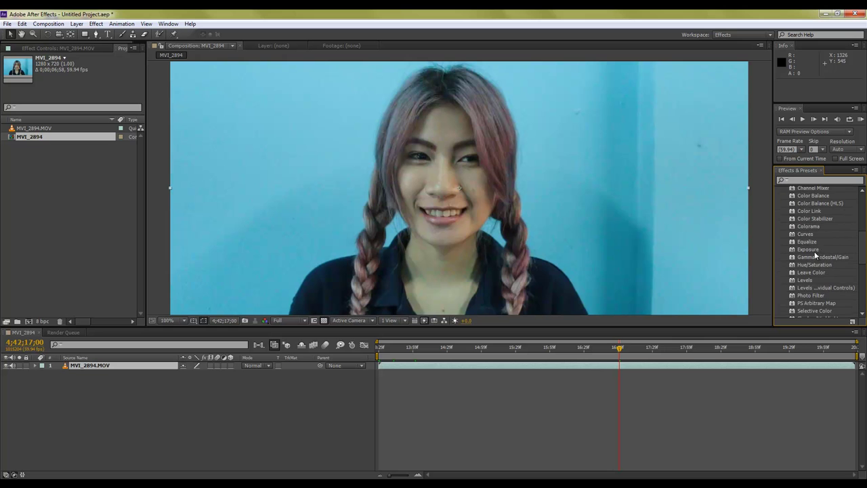
scroll(817, 264, down, 1)
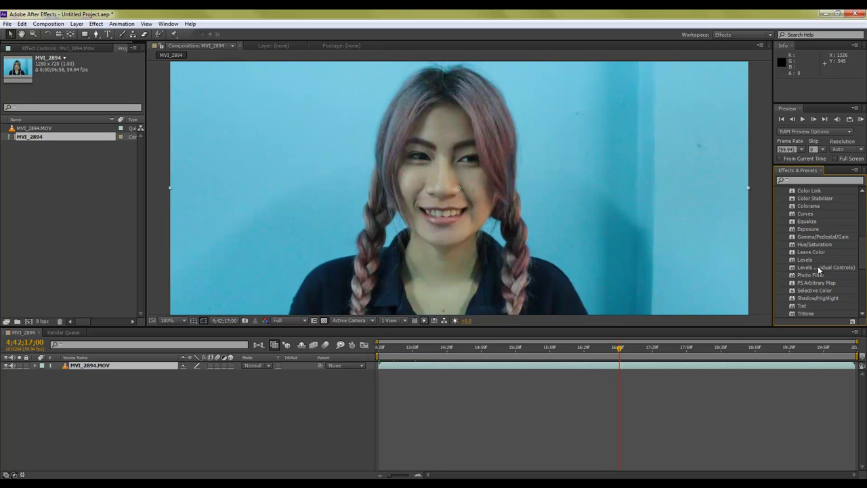
drag(818, 244, 605, 252)
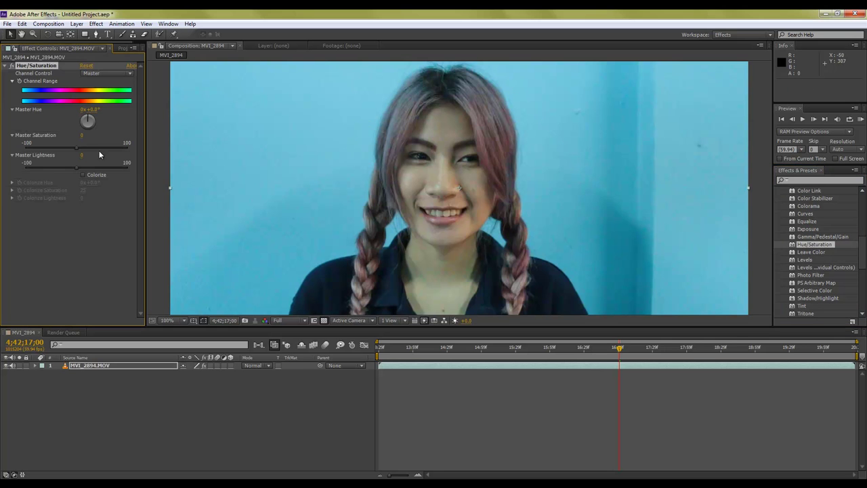
- Drop Master Saturation to -72 and add a Curves effect to the clip
drag(77, 149, 39, 150)
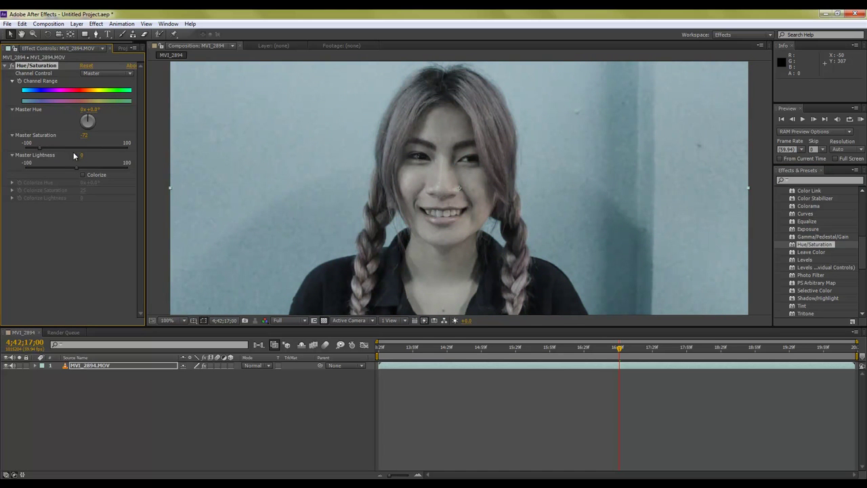
scroll(825, 271, down, 1)
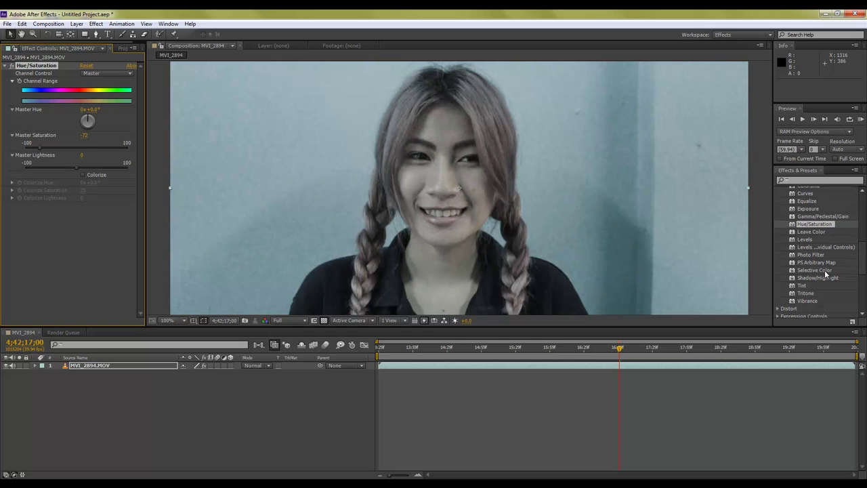
drag(806, 193, 614, 366)
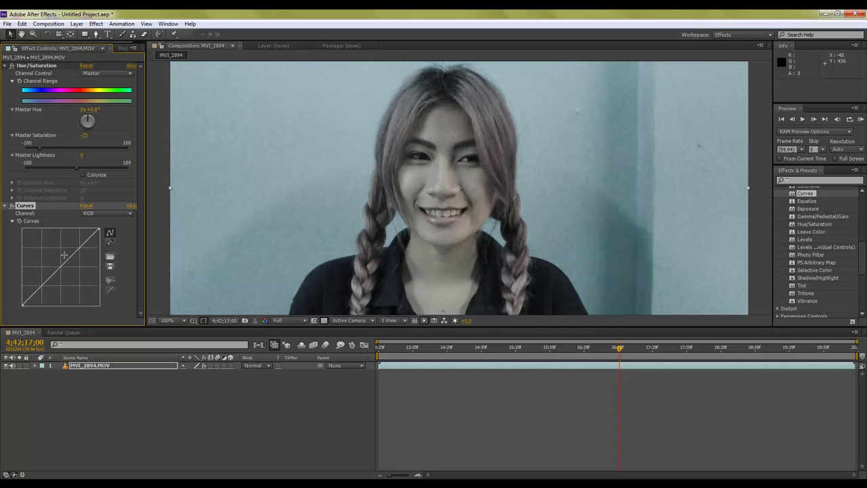
- Bend the Curves RGB curve into an S shape to boost contrast
drag(42, 288, 45, 290)
drag(75, 262, 76, 256)
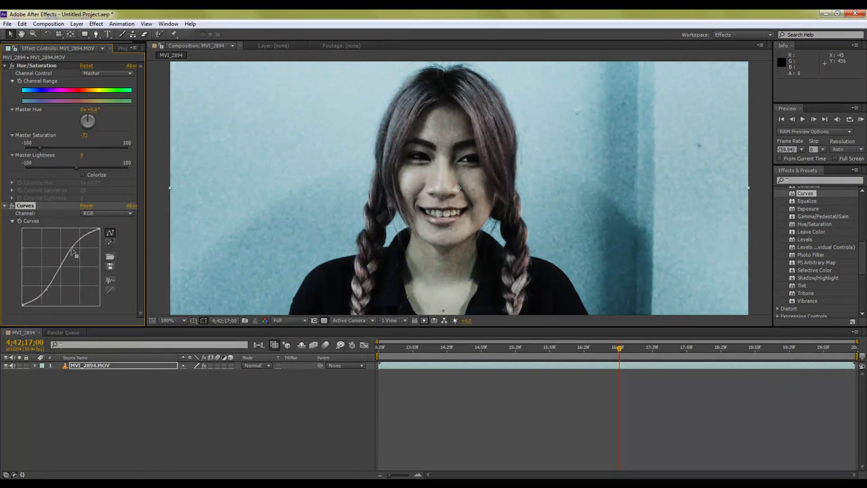
drag(48, 288, 49, 296)
scroll(791, 232, up, 8)
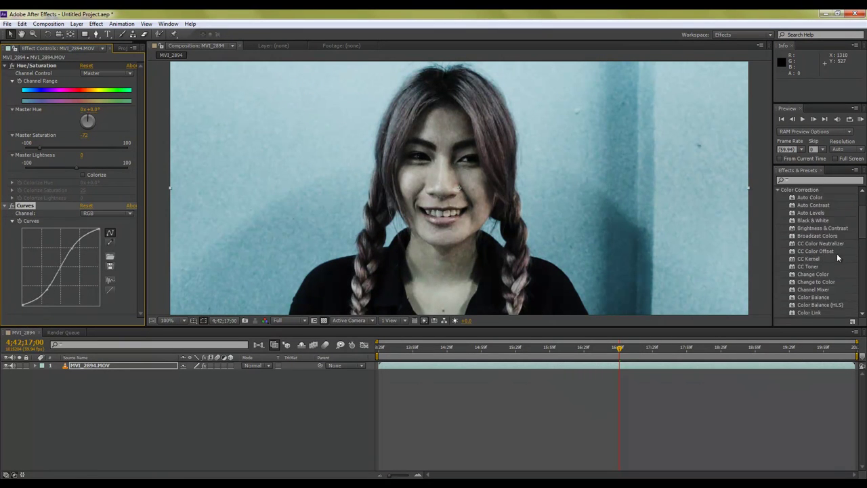
- Add Smart Blur from Blur & Sharpen with Radius 1.0, then deselect the layer
click(778, 228)
click(778, 212)
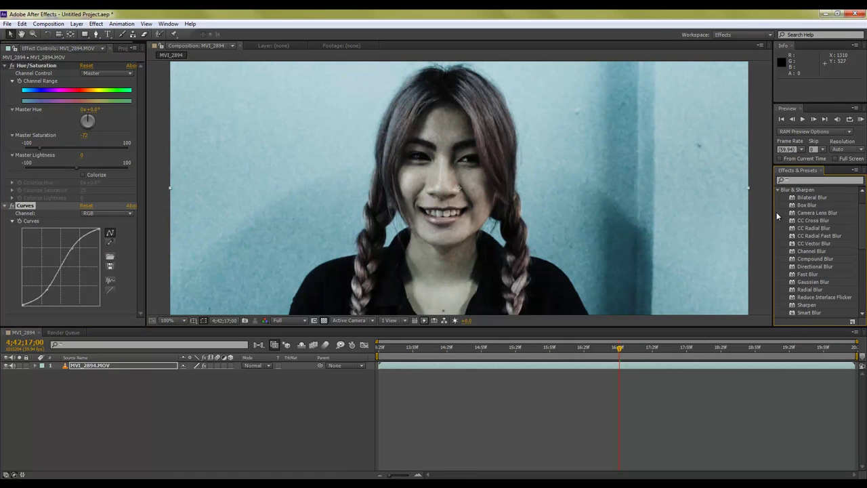
scroll(779, 223, down, 3)
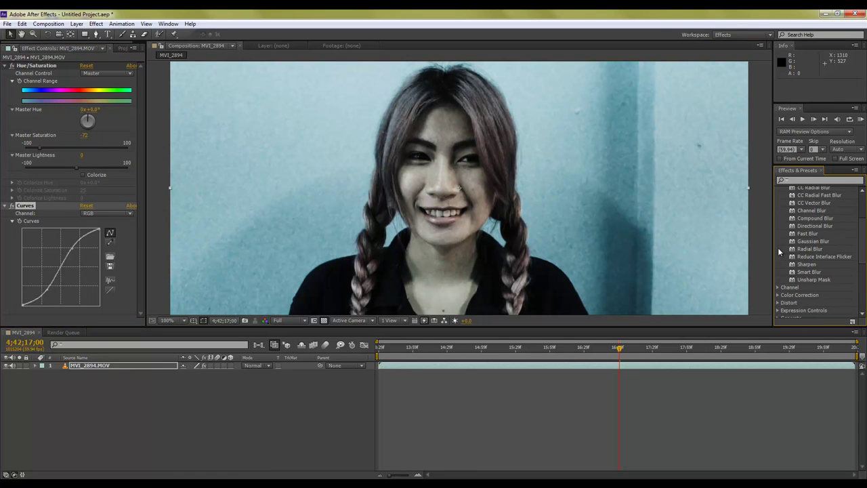
drag(809, 272, 622, 366)
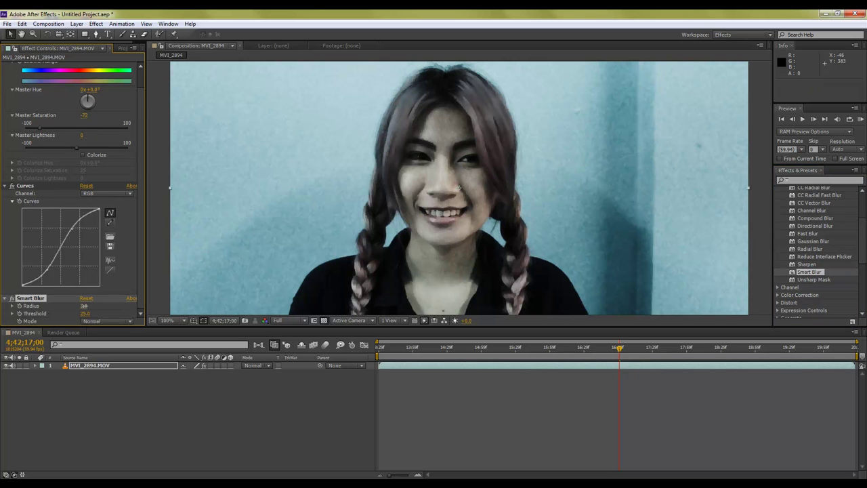
click(84, 306)
text(1)
key(Return)
click(575, 431)
- Add a black 1280×720 solid, Black Solid 1, and view the composition at 50%
right_click(459, 292)
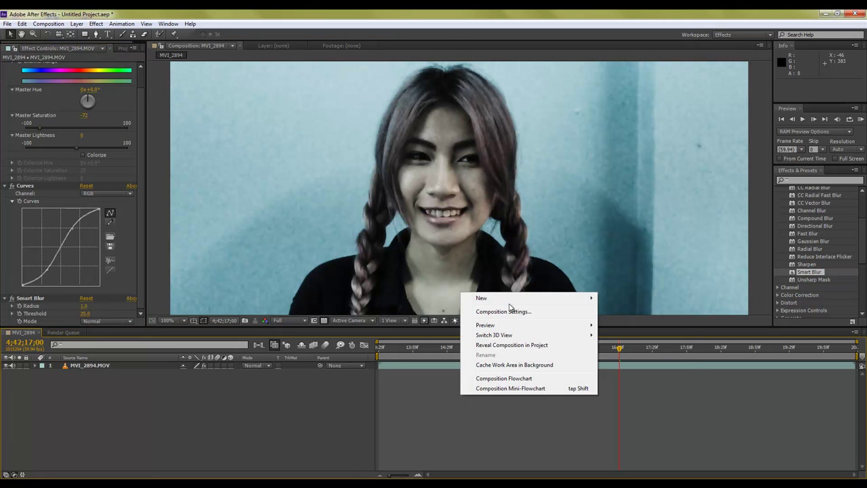
mouse_move(478, 296)
click(613, 322)
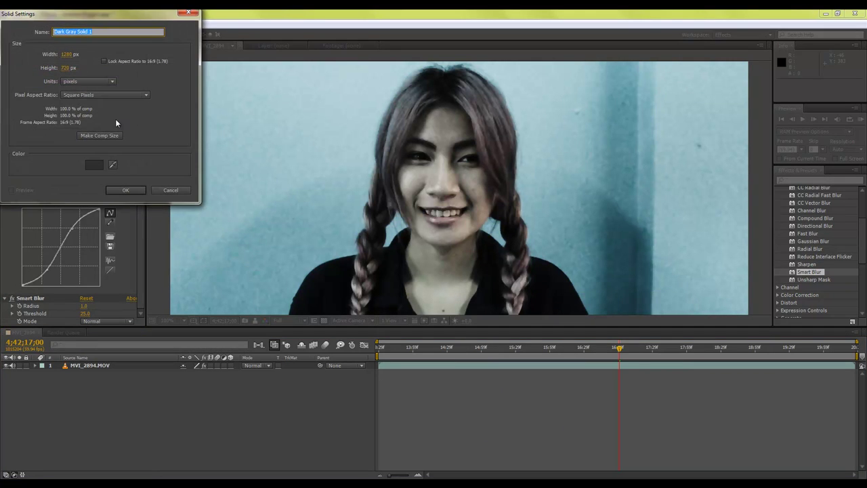
click(96, 168)
drag(103, 108, 161, 157)
key(Return)
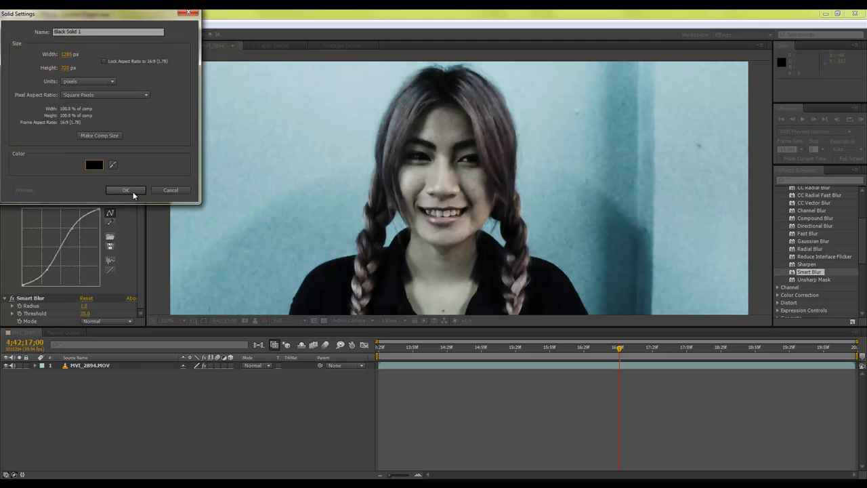
click(125, 191)
key(comma)
key(comma)
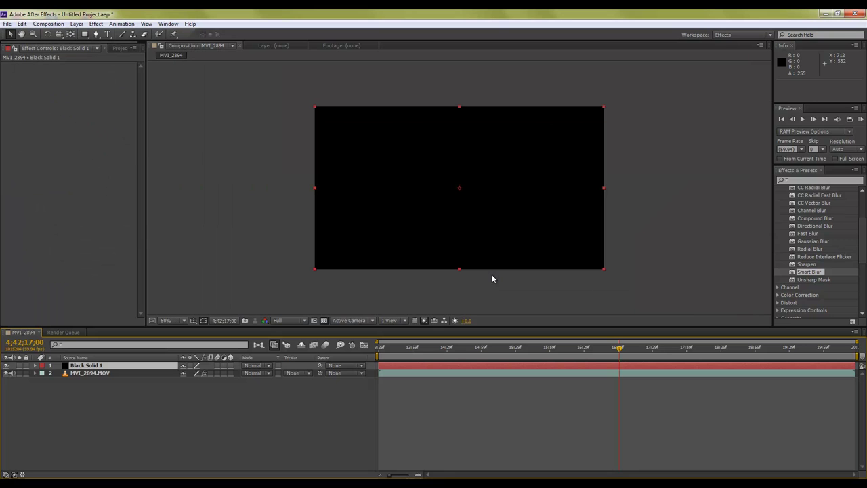
drag(456, 326, 457, 328)
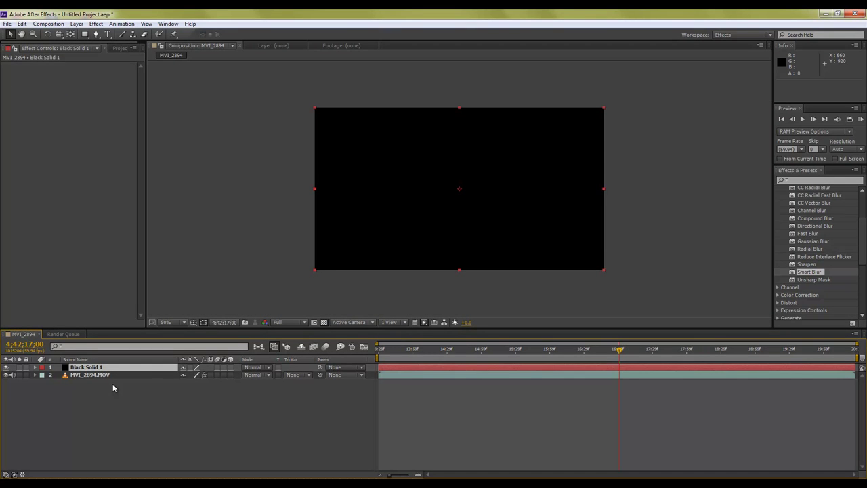
- Hide MVI_2894.MOV, apply Rowbyte Plexus to Black Solid 1, and turn off the transparency grid
click(6, 375)
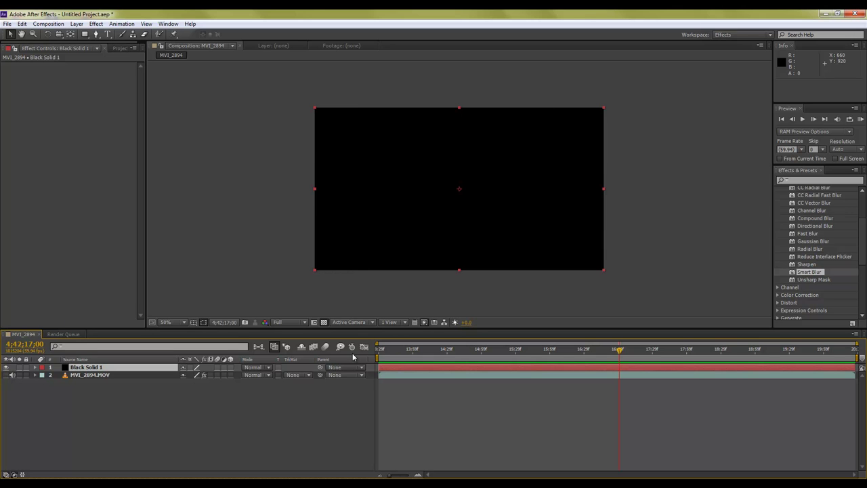
scroll(785, 269, up, 3)
click(778, 214)
scroll(787, 269, down, 3)
scroll(786, 269, down, 2)
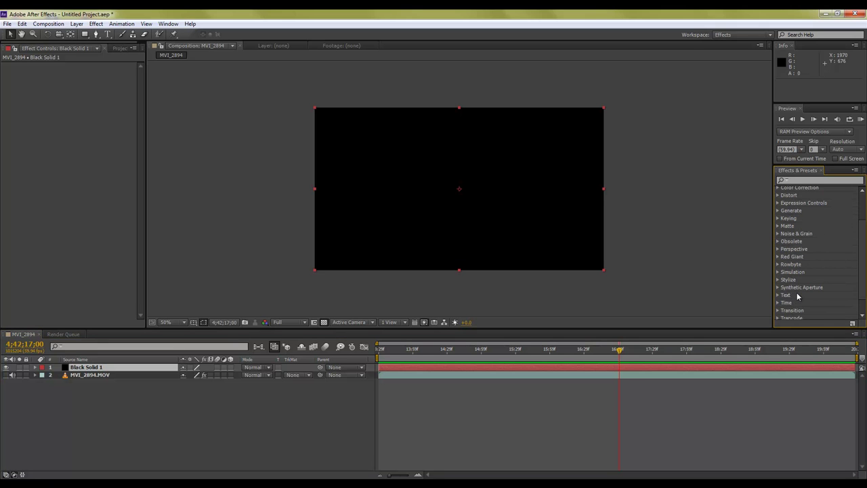
click(778, 264)
mouse_move(807, 271)
mouse_down()
mouse_move(599, 236)
mouse_move(540, 205)
mouse_up()
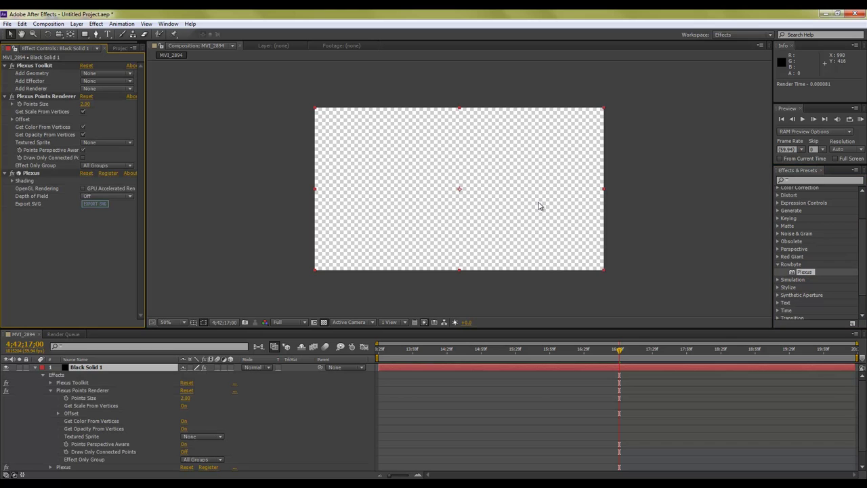
click(324, 323)
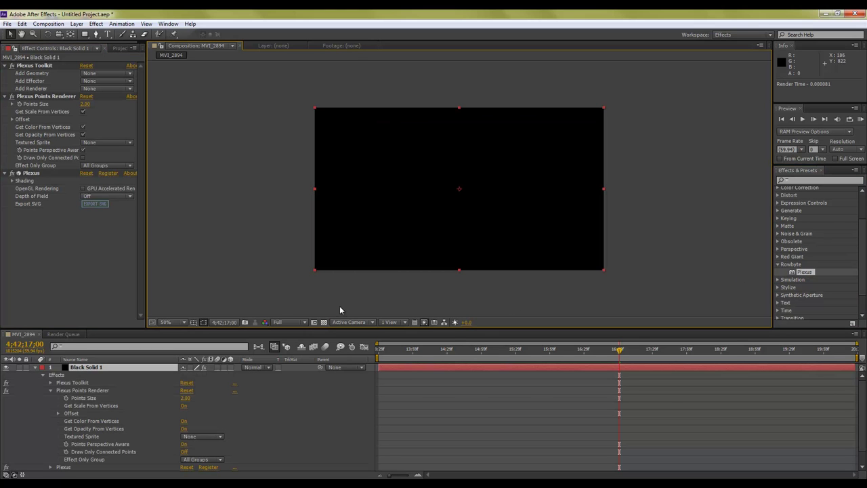
- Add Camera 1 with default Two-Node settings, then select Black Solid 1
right_click(635, 290)
mouse_move(678, 296)
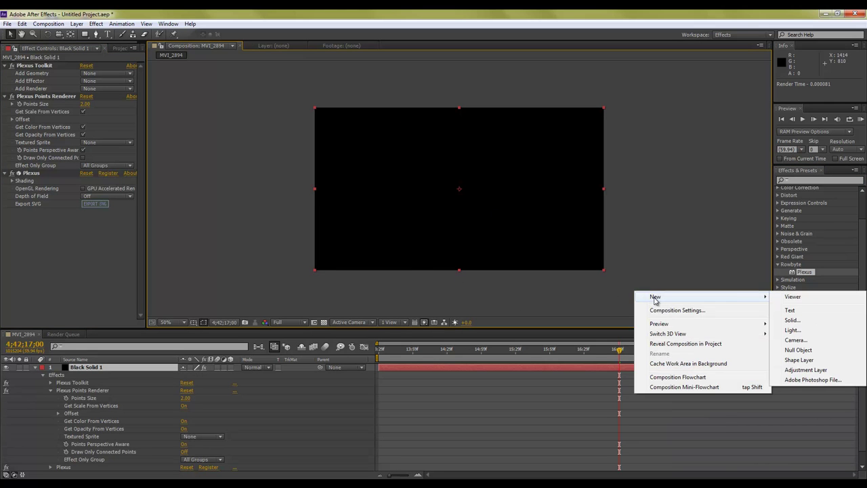
click(795, 340)
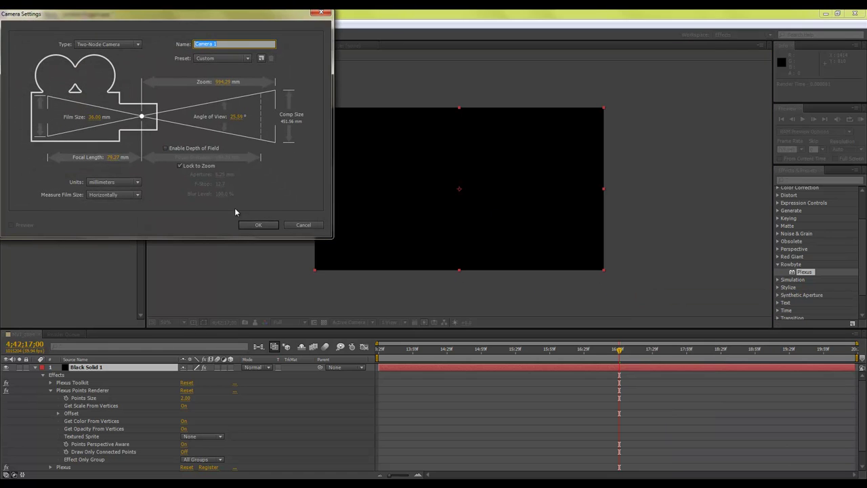
click(254, 228)
click(397, 374)
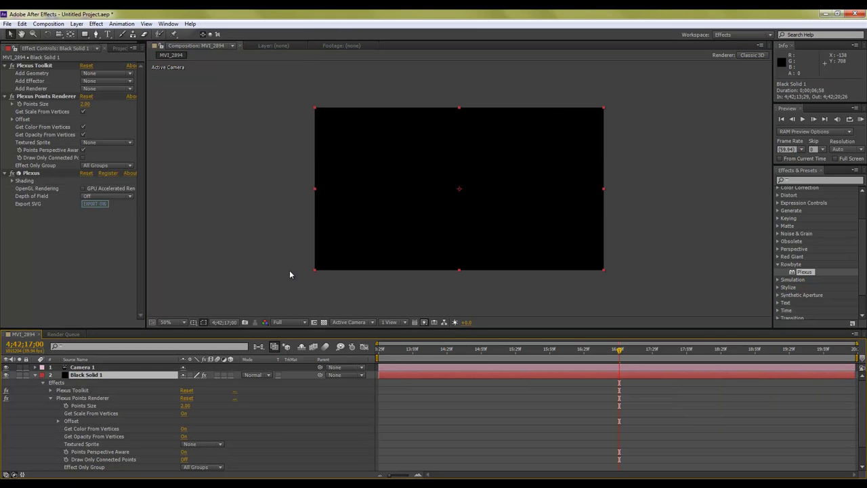
- Add a Plexus Primitives cube of points and orbit Camera 1 around it at 100% view
click(103, 74)
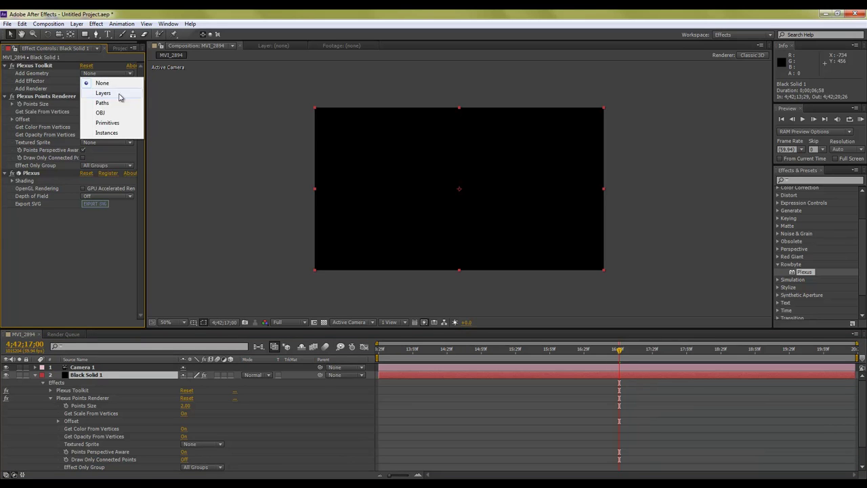
click(107, 123)
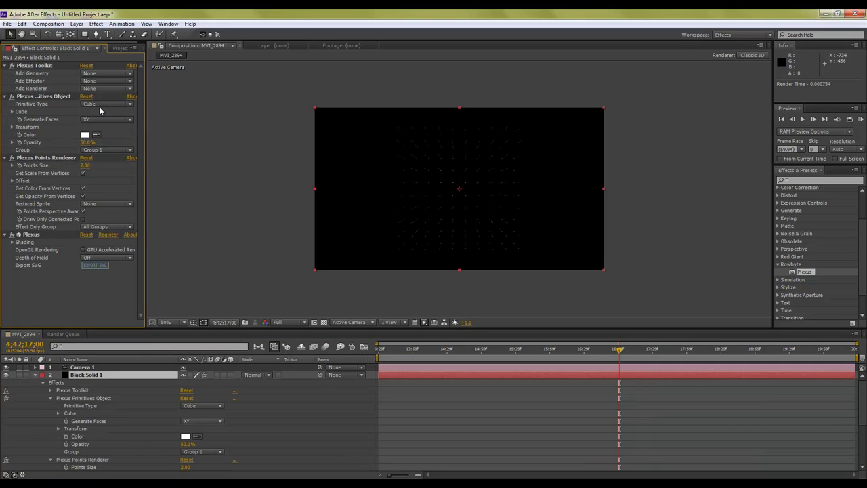
key(c)
mouse_move(447, 208)
mouse_down()
mouse_move(471, 215)
mouse_move(490, 205)
mouse_up()
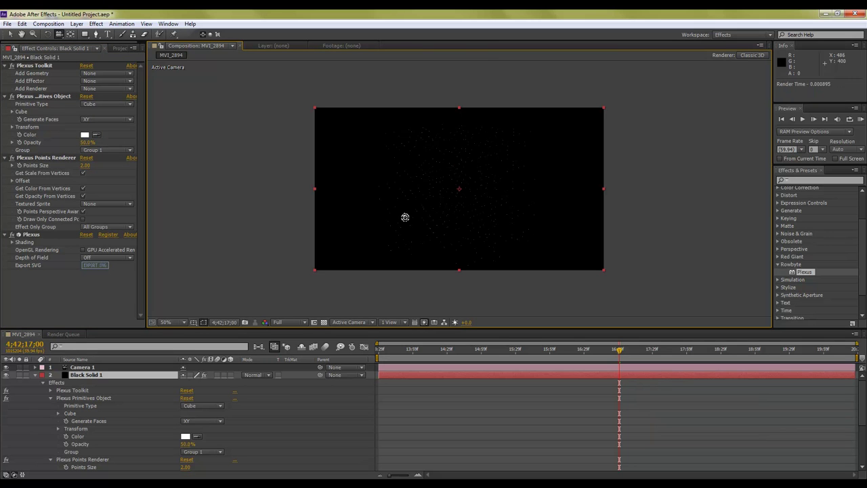
key(period)
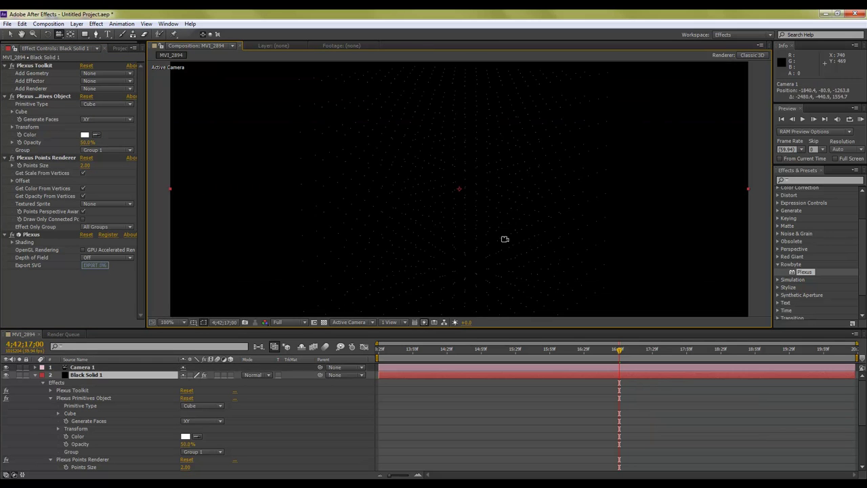
drag(499, 199, 402, 215)
mouse_move(335, 216)
mouse_down()
mouse_move(416, 227)
mouse_move(398, 201)
mouse_move(400, 224)
mouse_up()
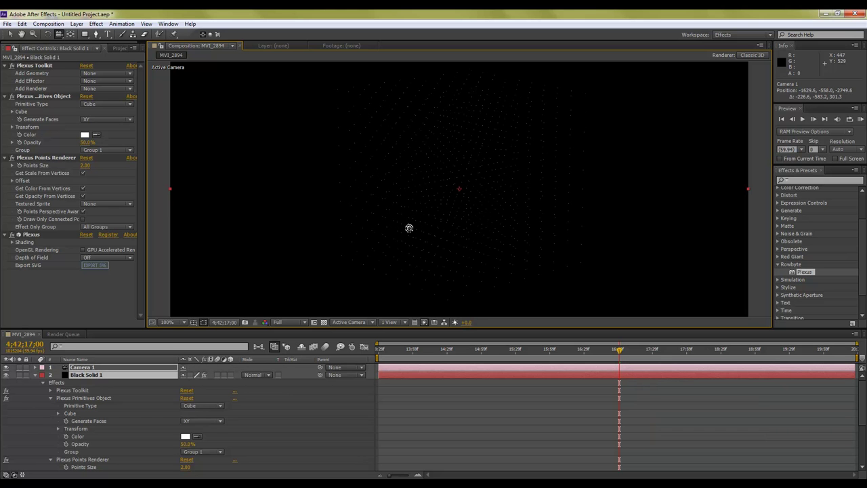
drag(412, 228, 440, 213)
- Set the Plexus cube to 100 X points, 100 Y points and 1 Z point
click(12, 112)
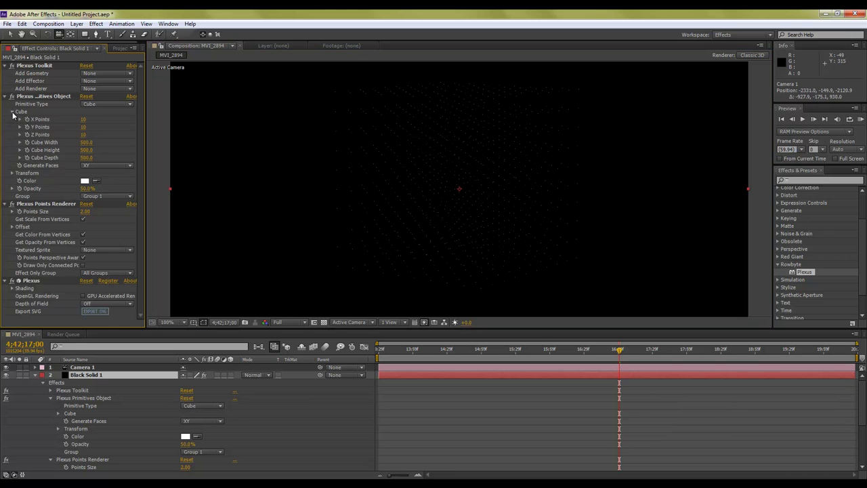
mouse_move(82, 135)
mouse_down()
mouse_move(99, 134)
mouse_move(74, 138)
mouse_up()
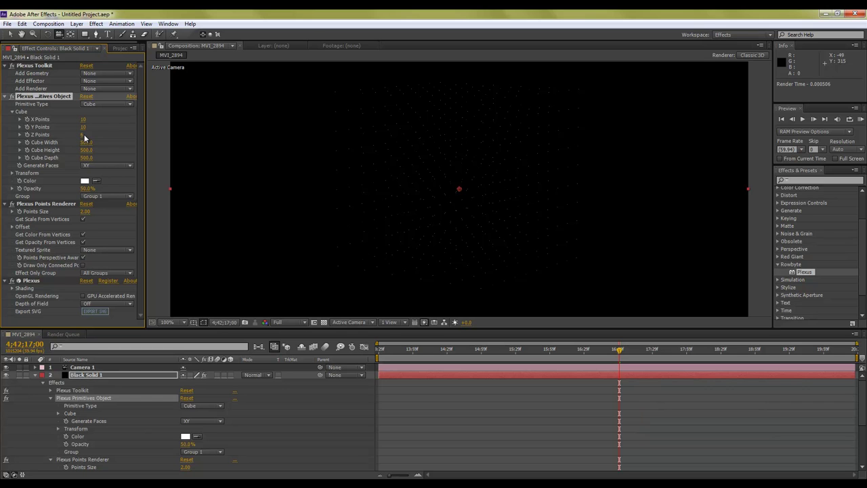
click(80, 138)
drag(82, 127, 83, 132)
click(84, 128)
key(shift+Tab)
key(Return)
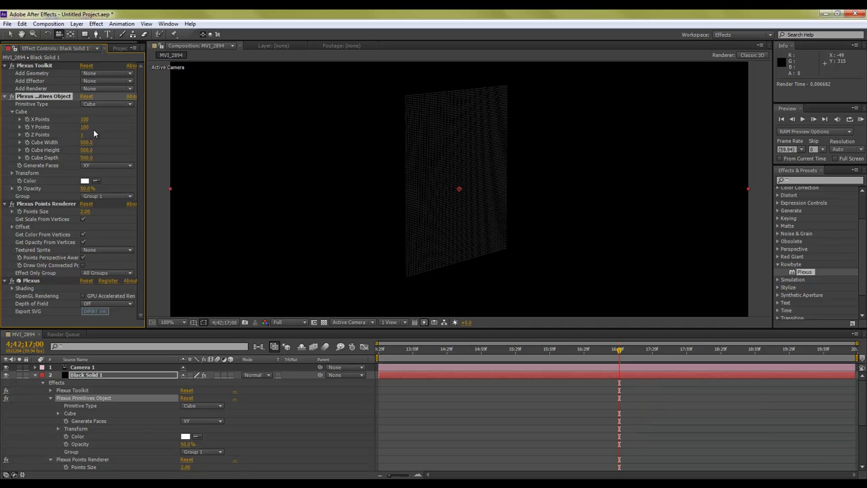
mouse_move(414, 223)
mouse_down()
mouse_move(370, 223)
mouse_move(387, 219)
mouse_up()
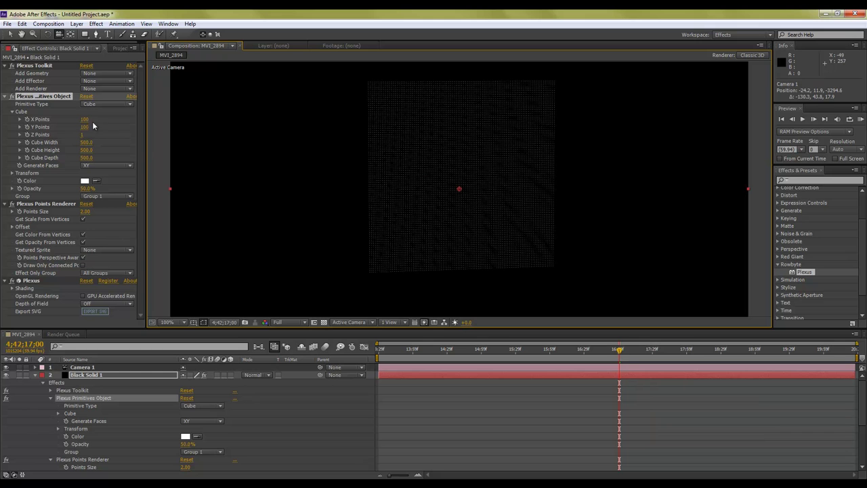
mouse_move(85, 120)
mouse_down()
mouse_move(127, 118)
mouse_move(86, 119)
mouse_up()
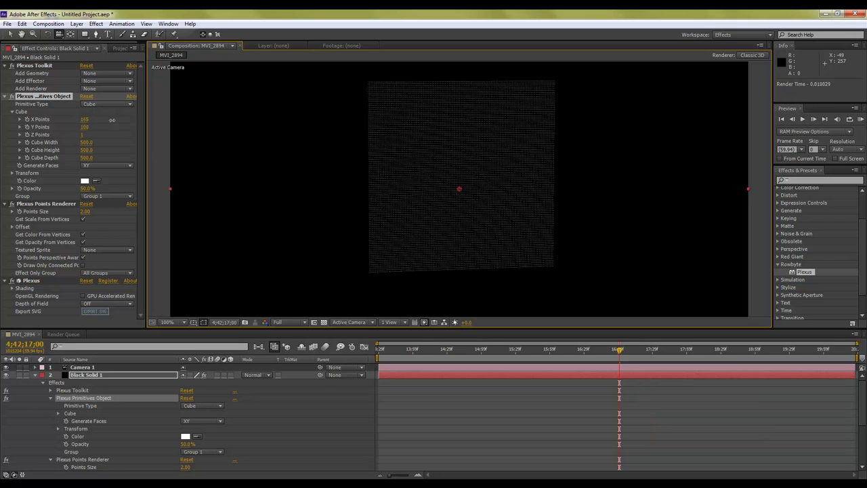
text(100)
key(Return)
- Show MVI_2894.MOV as a 3D layer scaled to about 71%, then reselect Black Solid 1
click(35, 375)
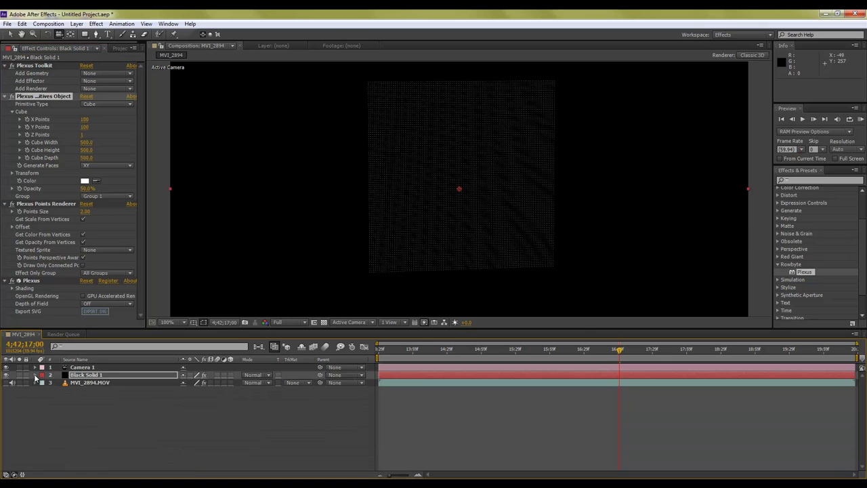
click(10, 383)
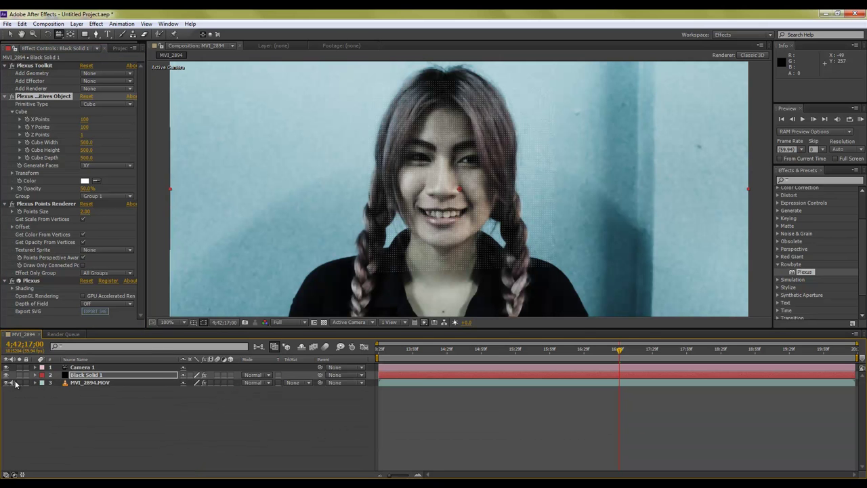
click(230, 382)
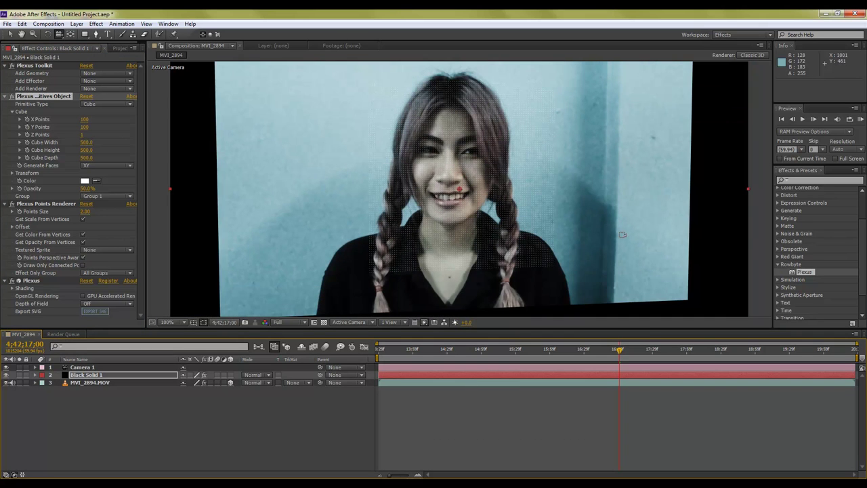
key(v)
click(688, 301)
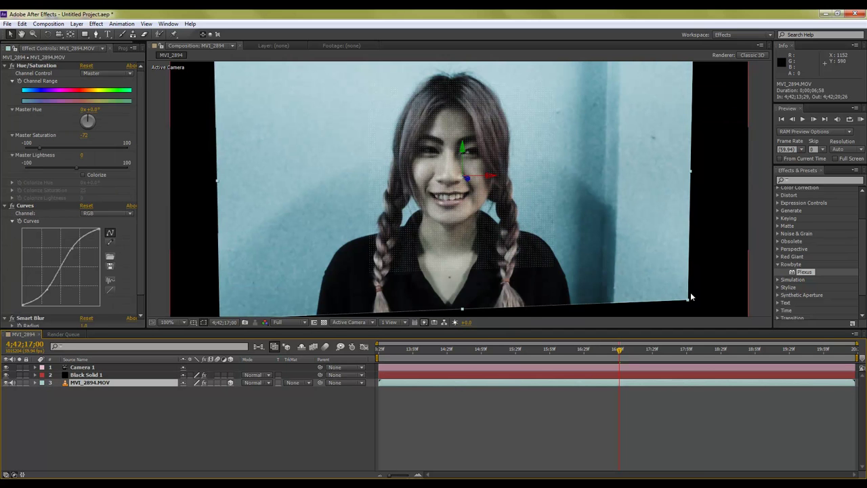
mouse_move(688, 301)
mouse_down()
mouse_move(624, 274)
mouse_move(606, 229)
mouse_up()
key(c)
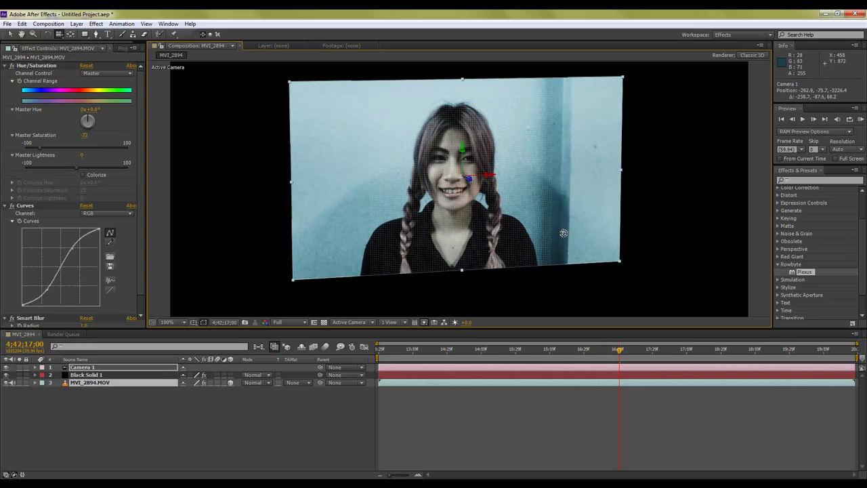
key(v)
click(435, 374)
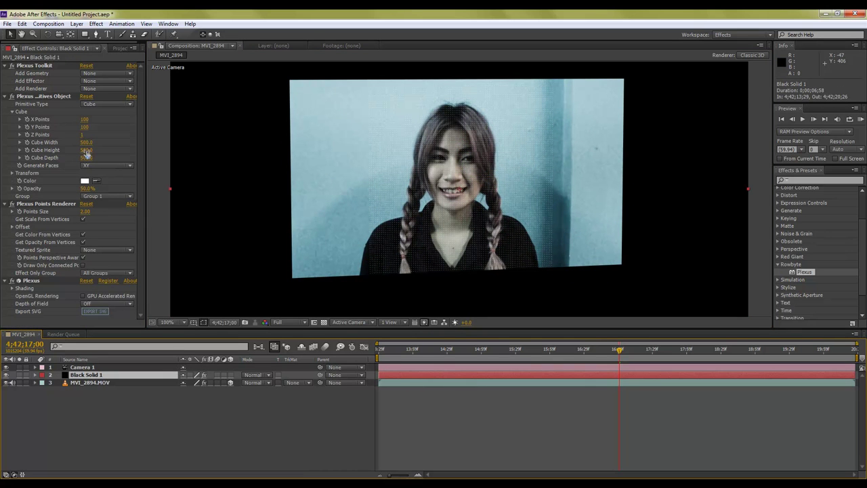
- Widen the Plexus cube to 902.0, hide MVI_2894.MOV, and orbit the camera around the grid
drag(86, 142, 238, 139)
drag(226, 139, 252, 139)
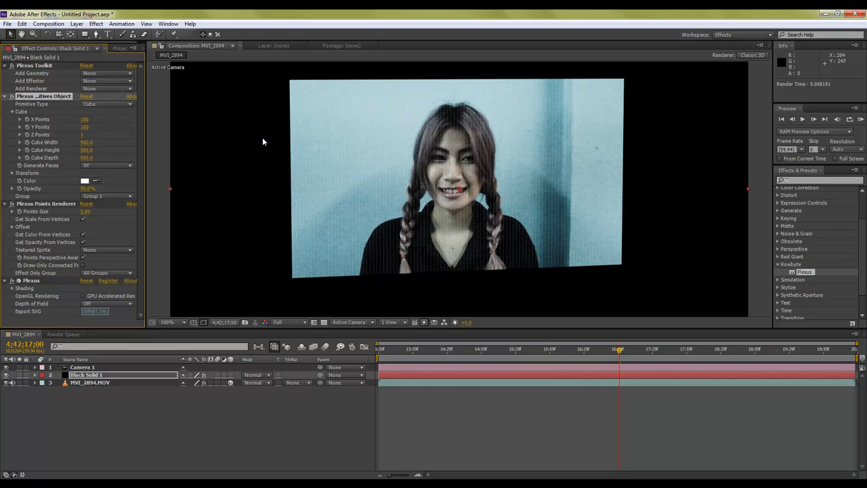
click(5, 382)
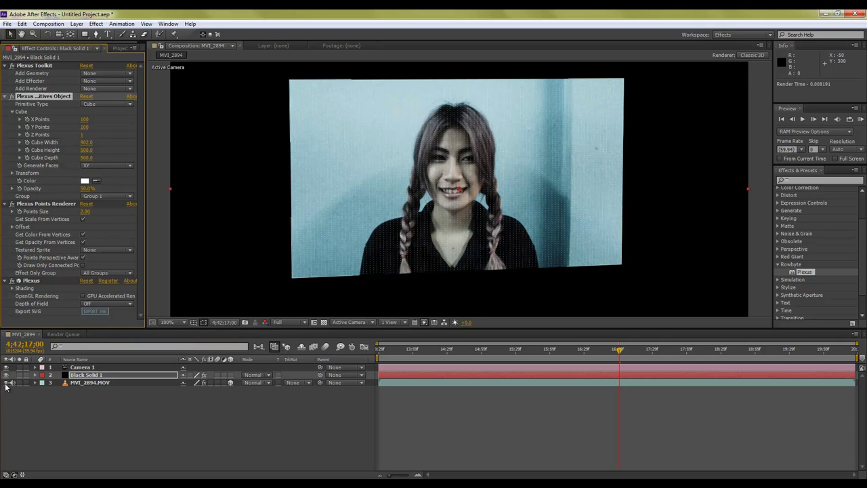
key(c)
drag(305, 187, 328, 184)
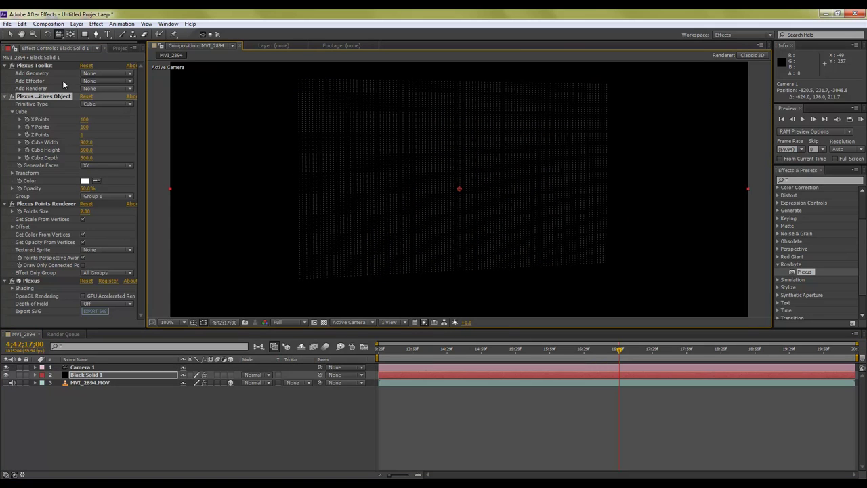
- Add a Plexus Color Map effector using 3. MVI_2894.MOV as its Color Map
click(98, 81)
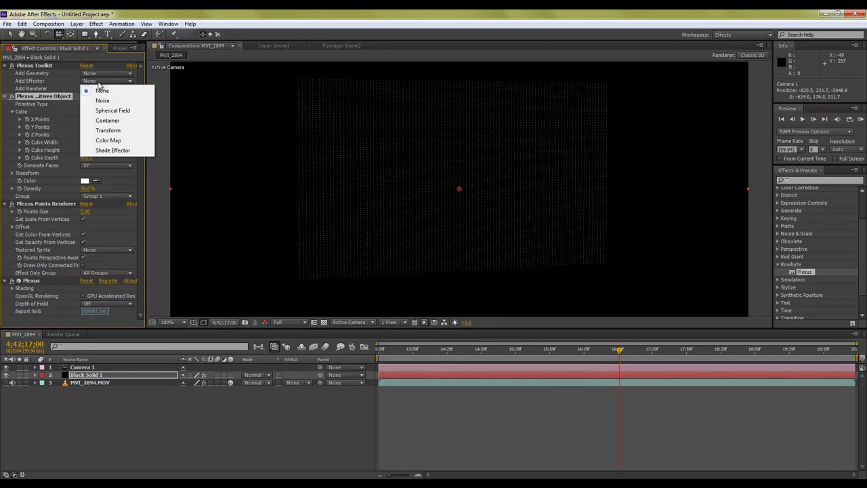
click(122, 141)
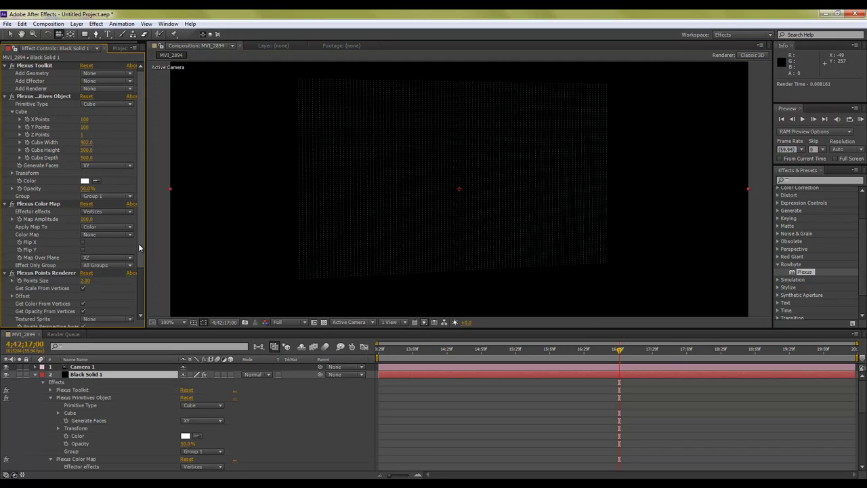
scroll(141, 246, down, 3)
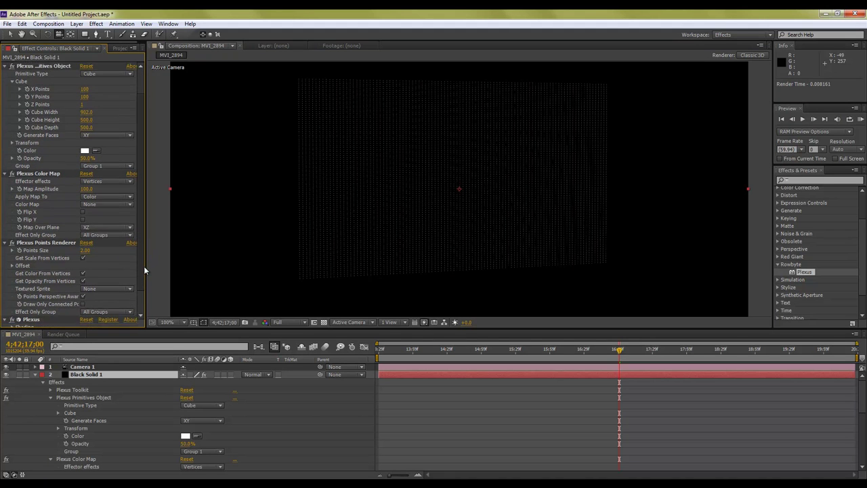
click(105, 192)
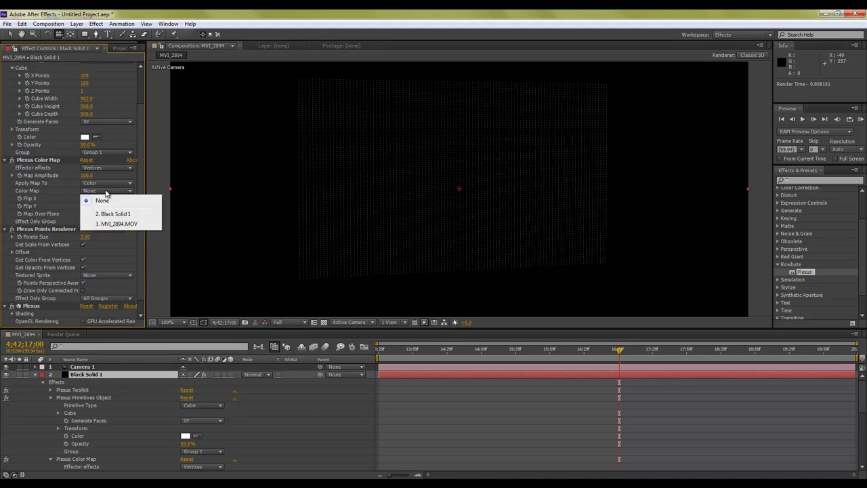
click(106, 225)
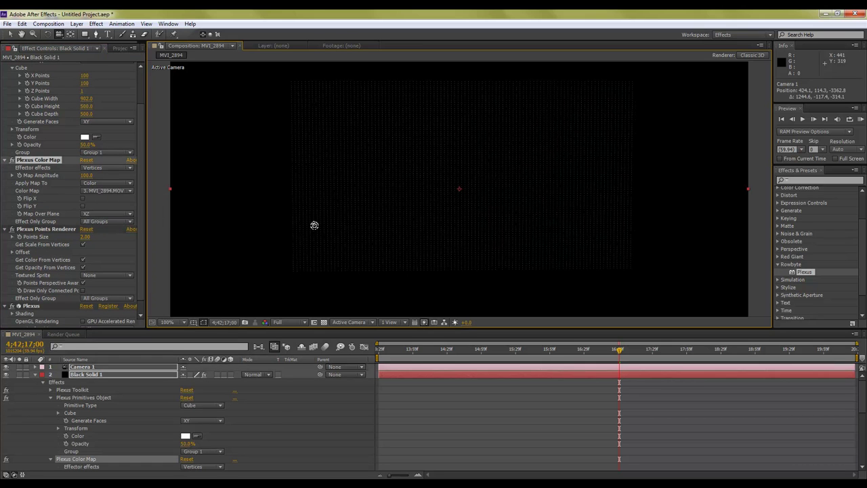
drag(389, 350, 494, 350)
mouse_move(479, 251)
mouse_down()
mouse_move(364, 251)
mouse_move(512, 251)
mouse_up()
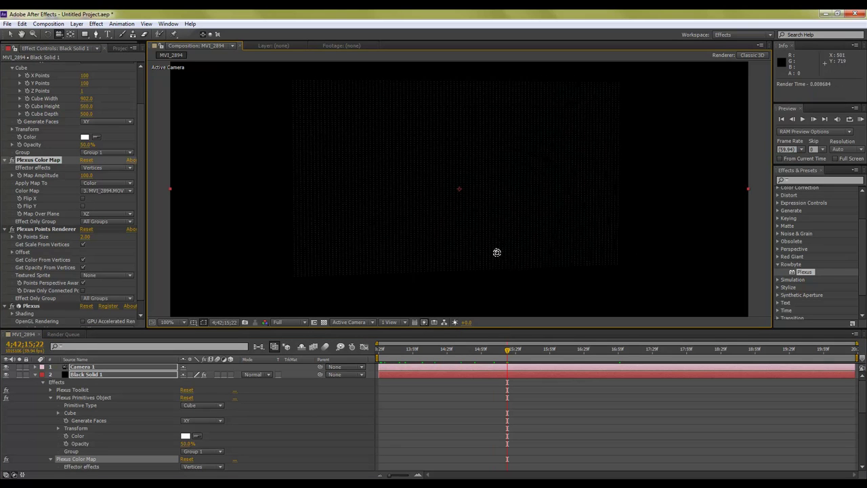
- Set the Color Map's Map Over Plane to XY
click(113, 214)
click(109, 225)
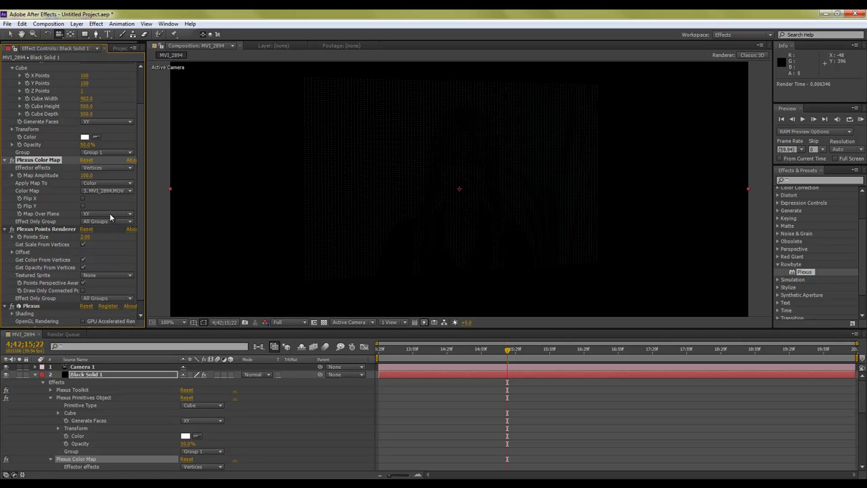
mouse_move(433, 213)
mouse_down()
mouse_move(440, 216)
mouse_move(289, 219)
mouse_up()
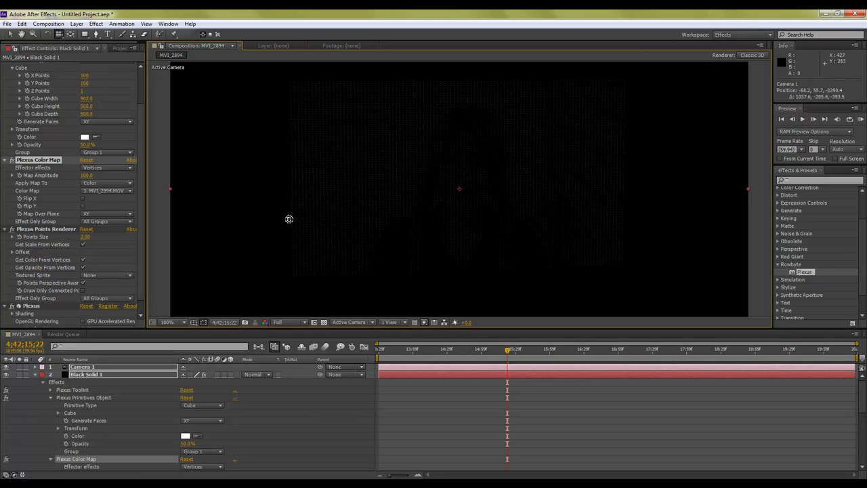
scroll(142, 176, down, 1)
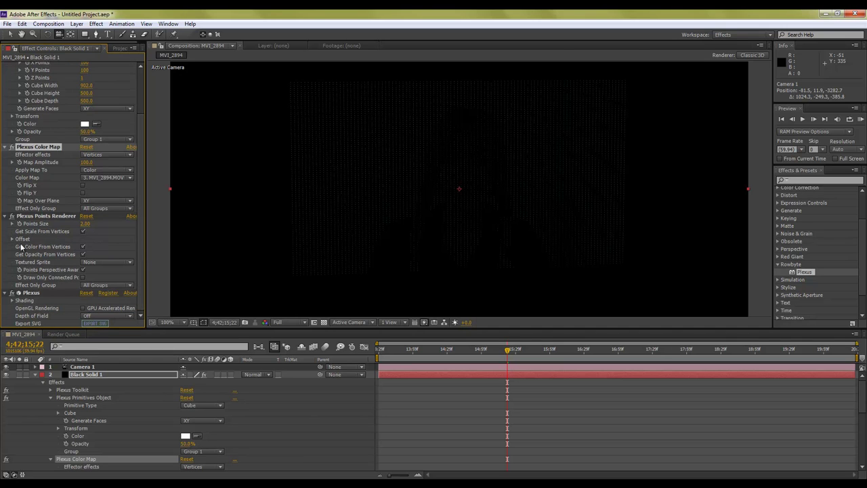
- Turn off Get Opacity From Vertices, and set Points Opacity to 100% and Points Size to 5.30
click(83, 255)
drag(84, 262, 141, 266)
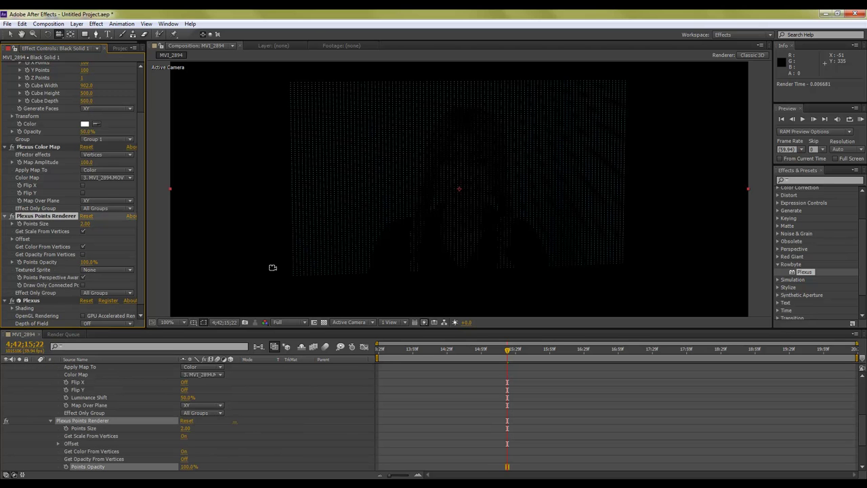
mouse_move(85, 224)
mouse_down()
mouse_move(109, 223)
mouse_move(100, 225)
mouse_up()
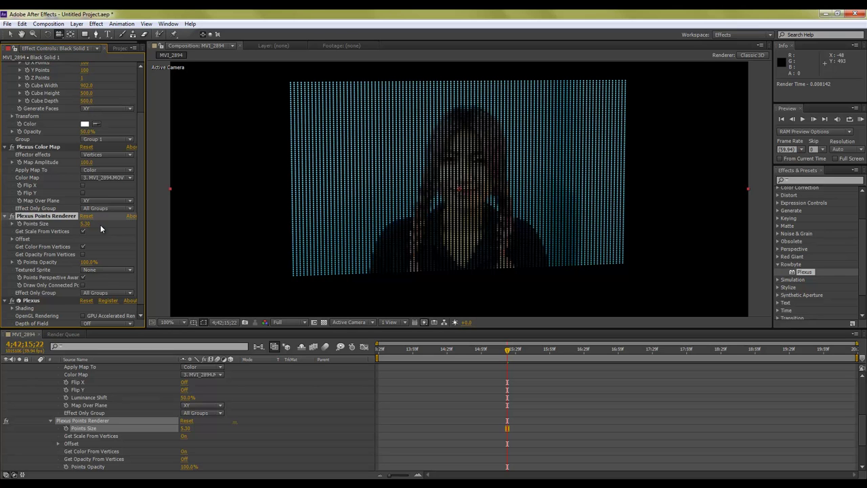
- Orbit the camera closer to the dot portrait and scrub the timeline to preview it
mouse_move(601, 194)
mouse_down()
mouse_move(490, 191)
mouse_move(537, 204)
mouse_move(430, 207)
mouse_up()
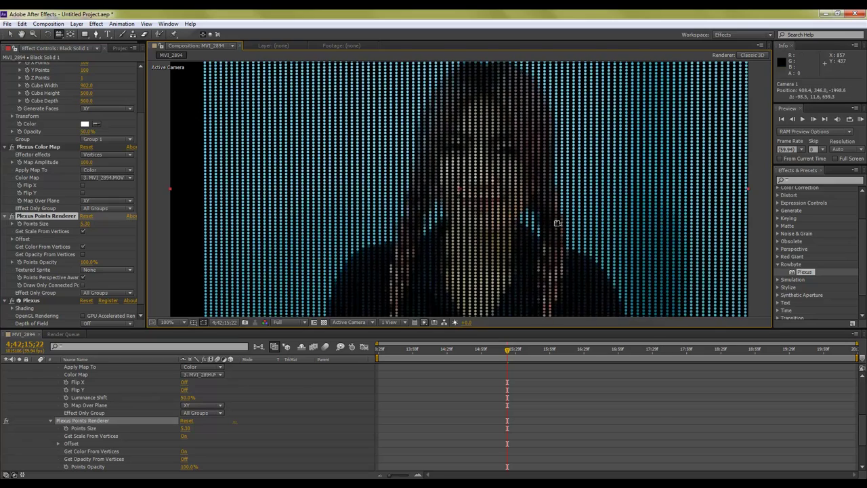
mouse_move(430, 207)
mouse_down()
mouse_move(414, 186)
mouse_move(464, 251)
mouse_up()
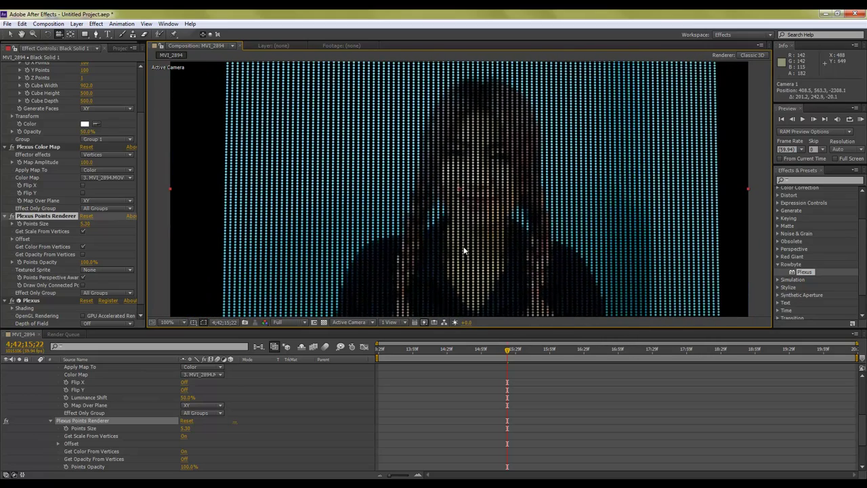
mouse_move(454, 349)
mouse_down()
mouse_move(699, 357)
mouse_move(439, 353)
mouse_move(590, 359)
mouse_up()
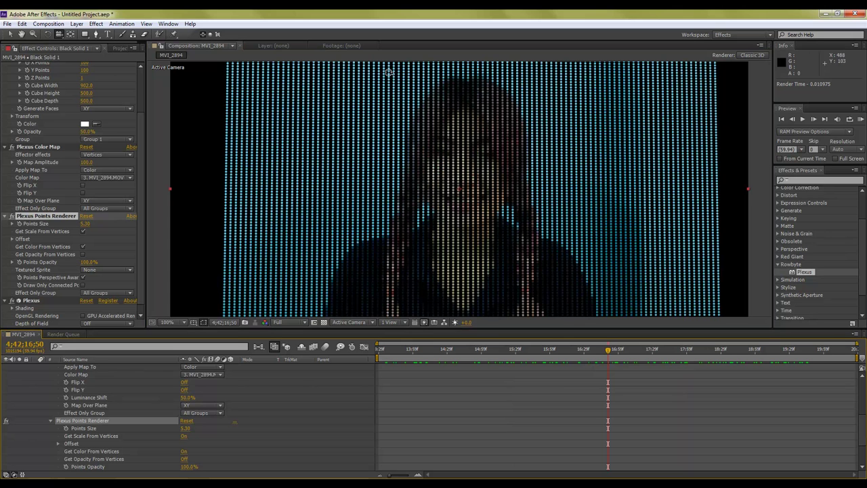
mouse_move(260, 316)
mouse_down()
mouse_move(373, 226)
mouse_move(417, 196)
mouse_move(426, 200)
mouse_up()
drag(415, 354, 533, 350)
scroll(142, 181, up, 1)
scroll(142, 182, up, 2)
- Add Plexus Color Map 2, applied to Position, with 3. MVI_2894.MOV as its map
click(103, 82)
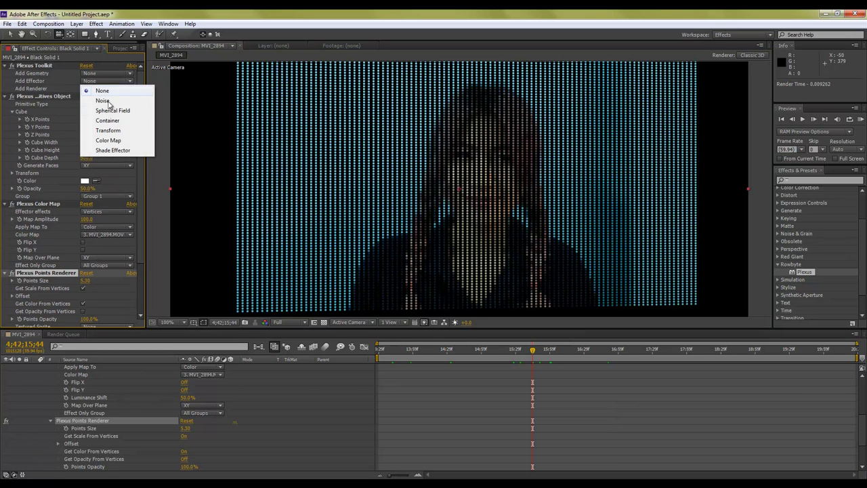
click(108, 140)
scroll(142, 197, down, 3)
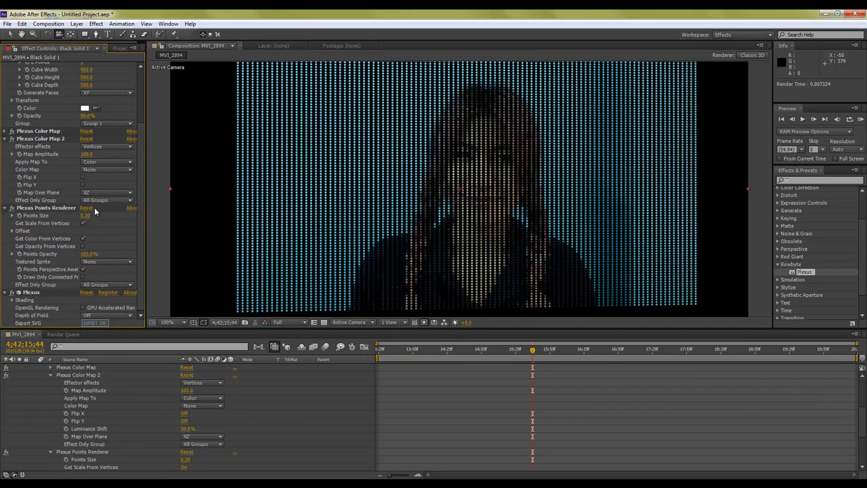
click(100, 163)
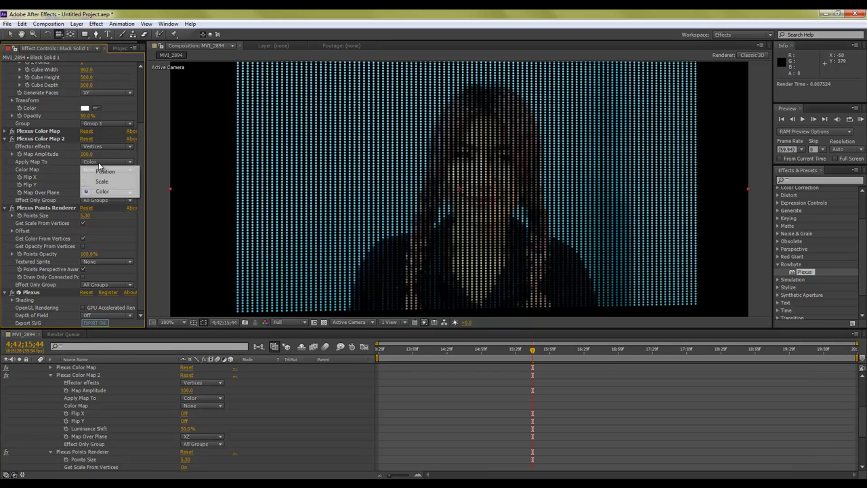
click(102, 170)
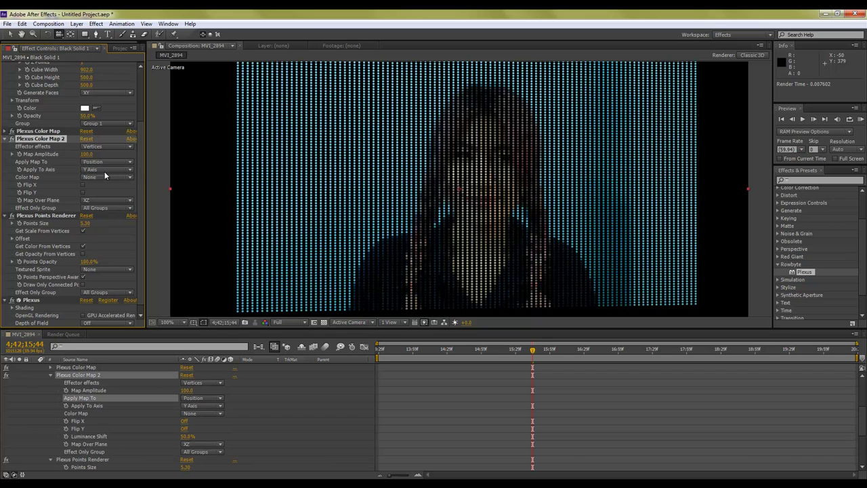
click(104, 170)
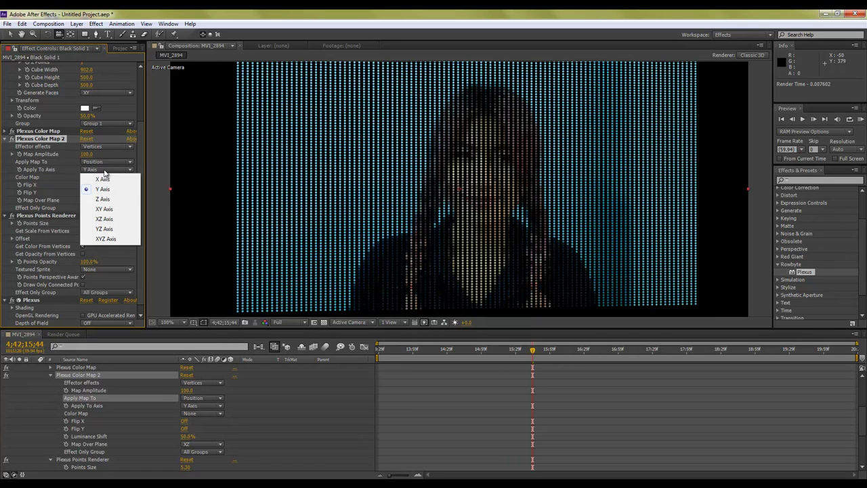
click(111, 200)
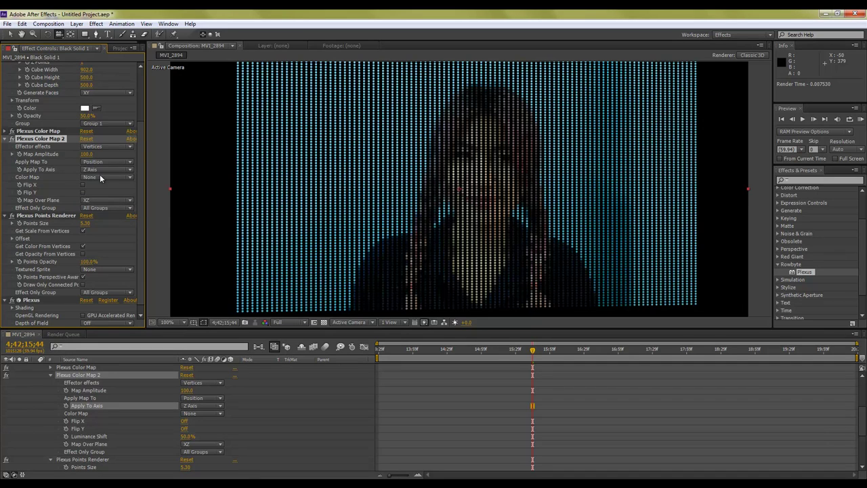
click(98, 177)
click(112, 210)
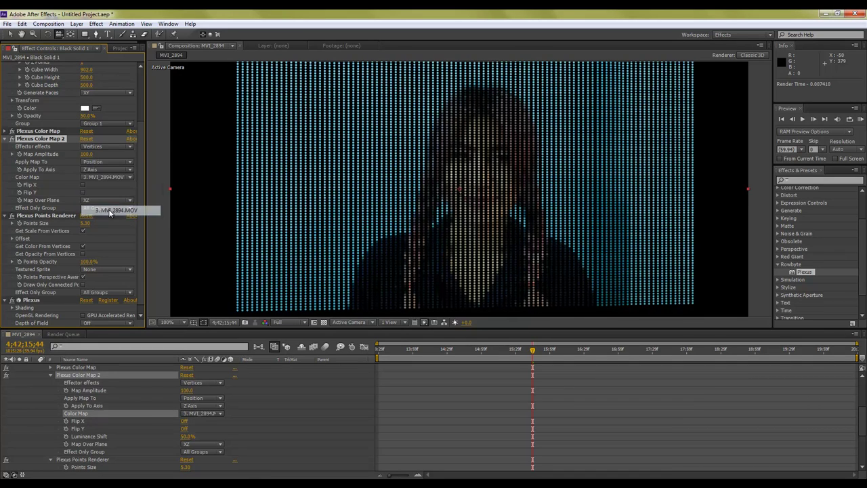
- Raise Map Amplitude to 214 and set Apply To Axis to Y Axis
mouse_move(380, 217)
mouse_down()
mouse_move(542, 229)
mouse_move(530, 231)
mouse_up()
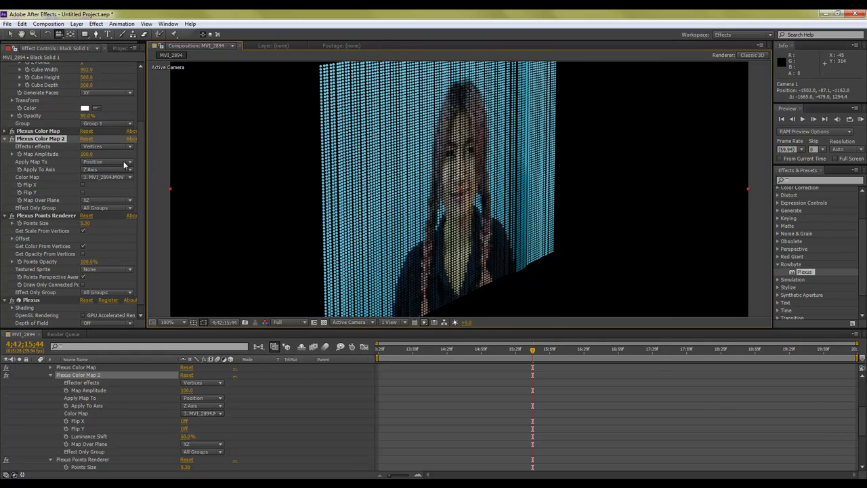
mouse_move(88, 154)
mouse_down()
mouse_move(380, 175)
mouse_move(2, 160)
mouse_move(136, 161)
mouse_move(107, 169)
mouse_up()
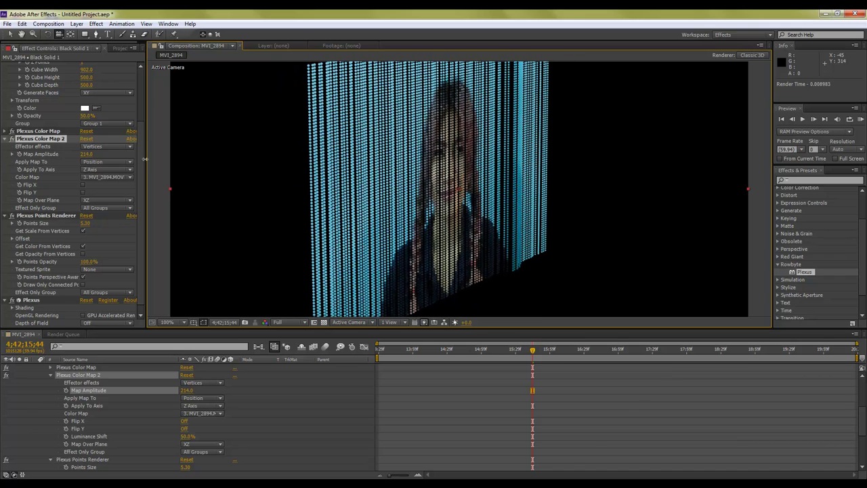
click(103, 171)
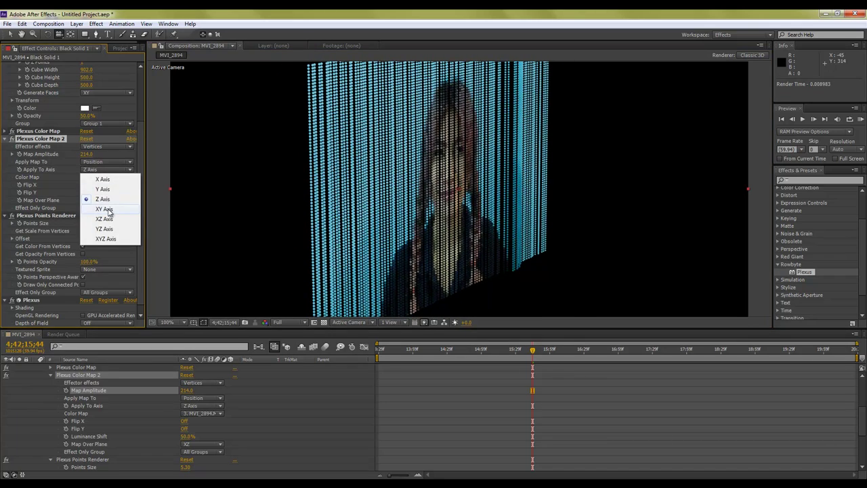
click(107, 208)
click(103, 170)
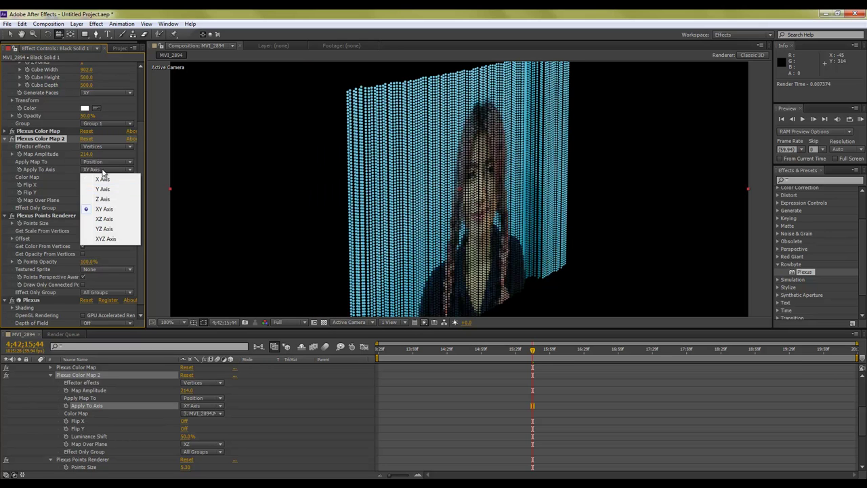
click(102, 192)
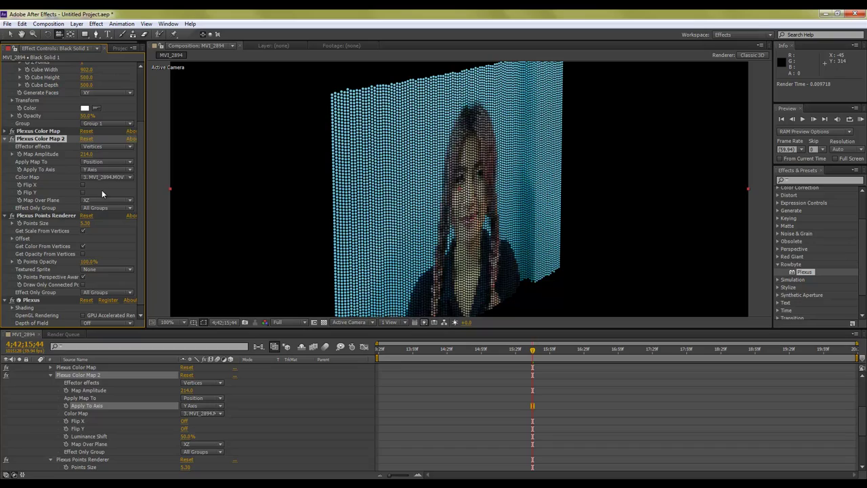
mouse_move(380, 183)
mouse_down()
mouse_move(429, 180)
mouse_move(416, 199)
mouse_up()
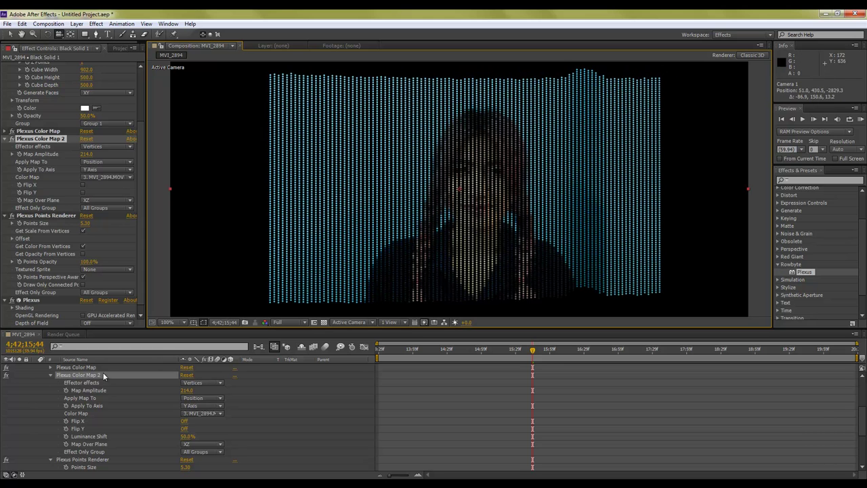
- Collapse the effect properties and drag MVI_2894.MOV from the Project panel to the bottom of the timeline
click(50, 374)
click(59, 383)
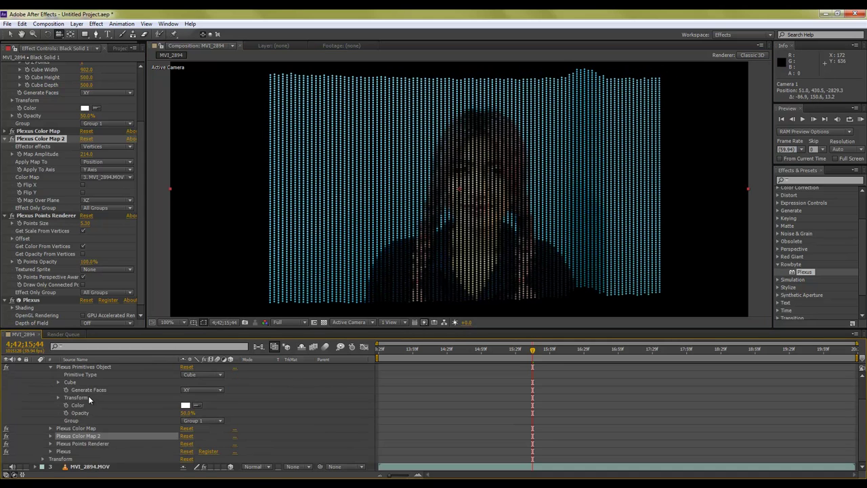
scroll(46, 385, up, 4)
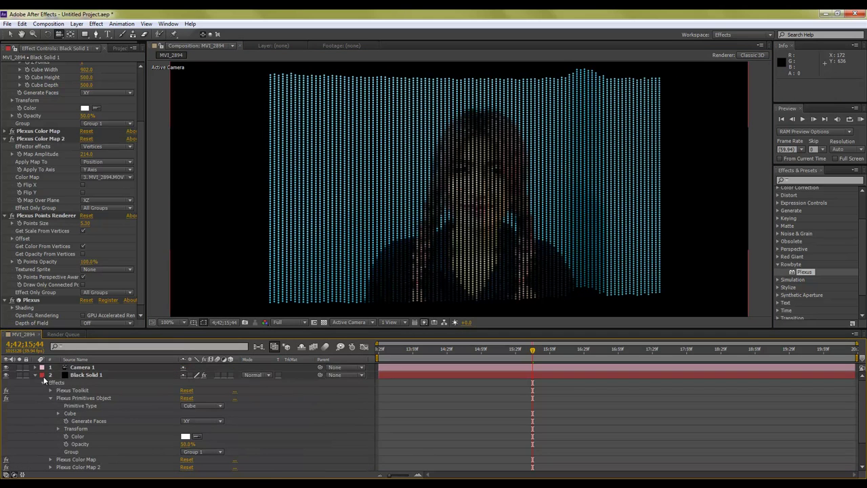
click(34, 374)
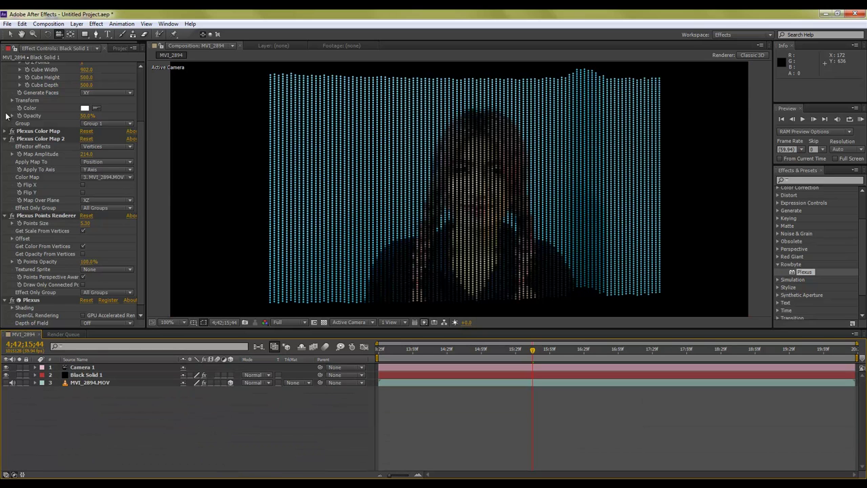
click(119, 49)
drag(37, 137, 59, 413)
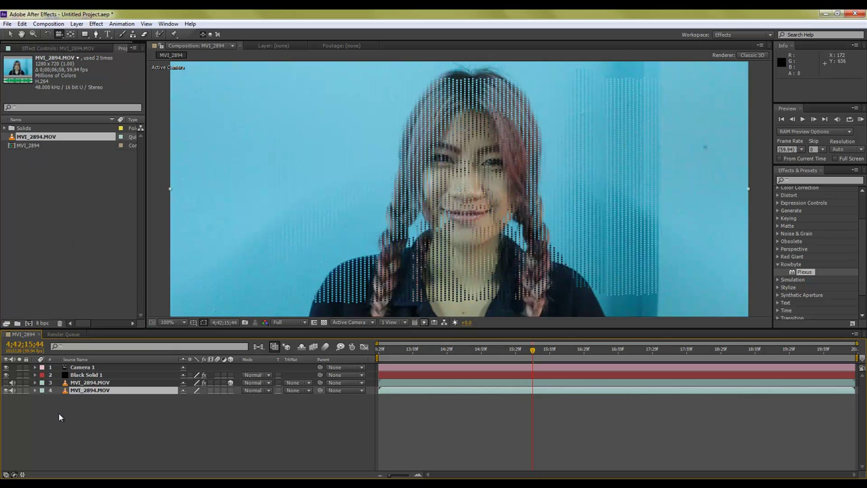
- Rename layer 4 to MVI_2894-2.MOV and solo it
right_click(95, 391)
click(112, 380)
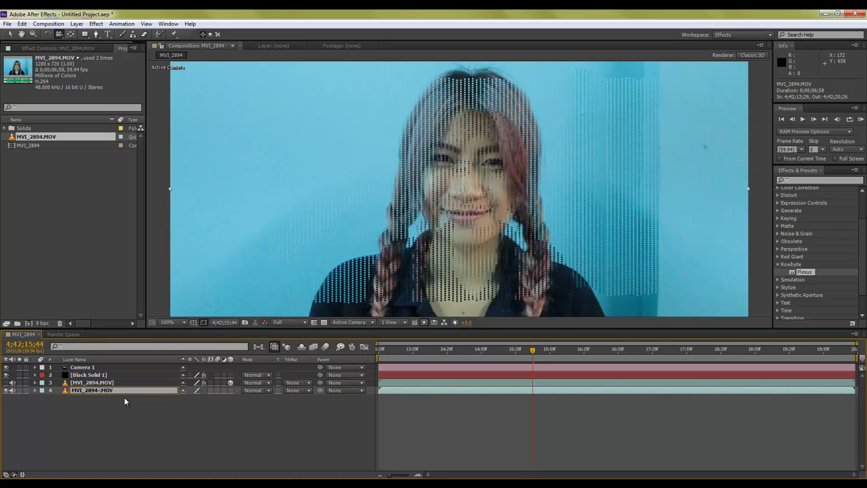
text(-2)
key(Return)
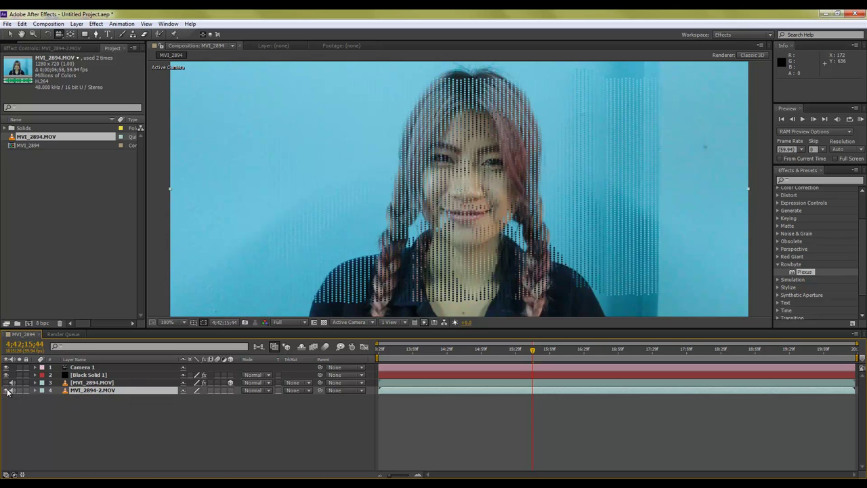
click(19, 391)
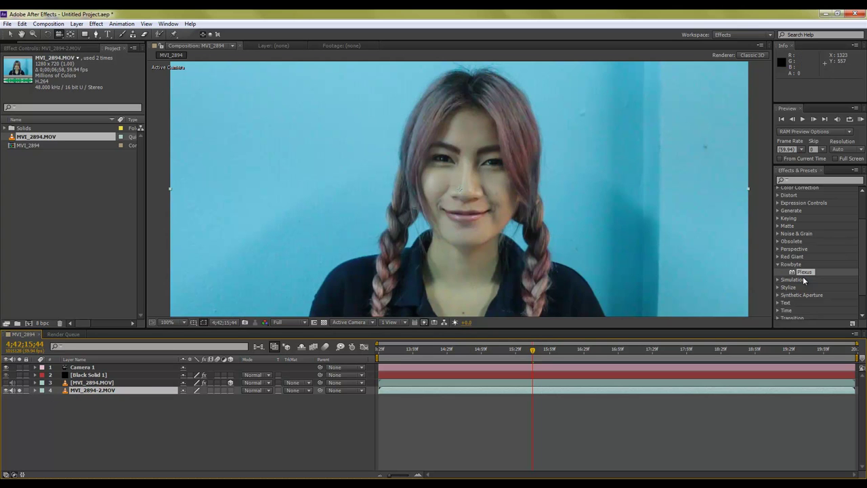
- Apply Color Correction > Hue/Saturation to the MVI_2894-2.MOV layer
scroll(805, 264, up, 2)
click(778, 228)
scroll(816, 273, down, 3)
scroll(815, 274, down, 2)
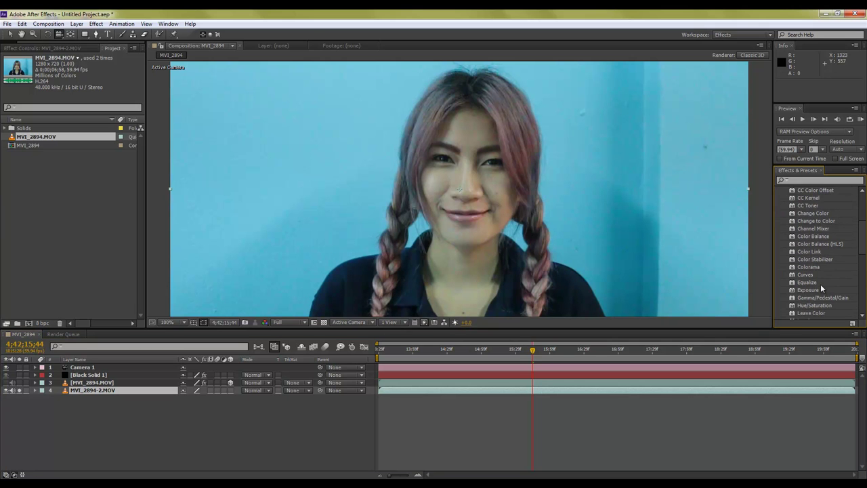
scroll(808, 278, down, 1)
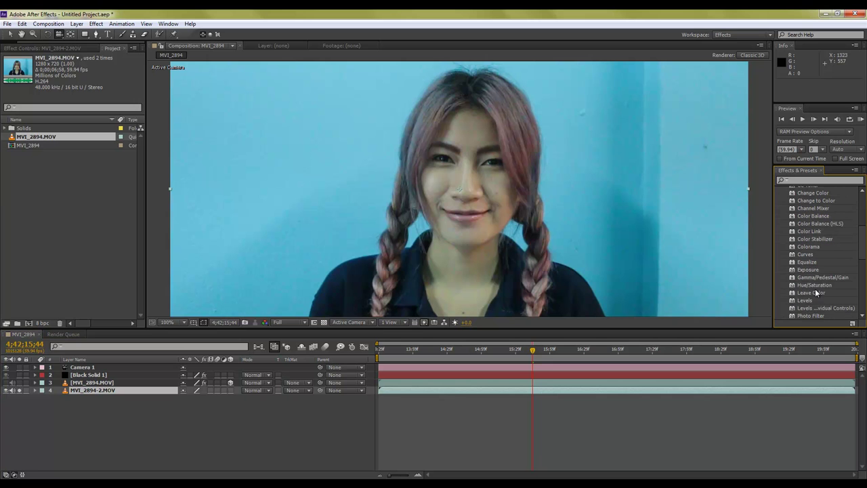
drag(815, 285, 584, 391)
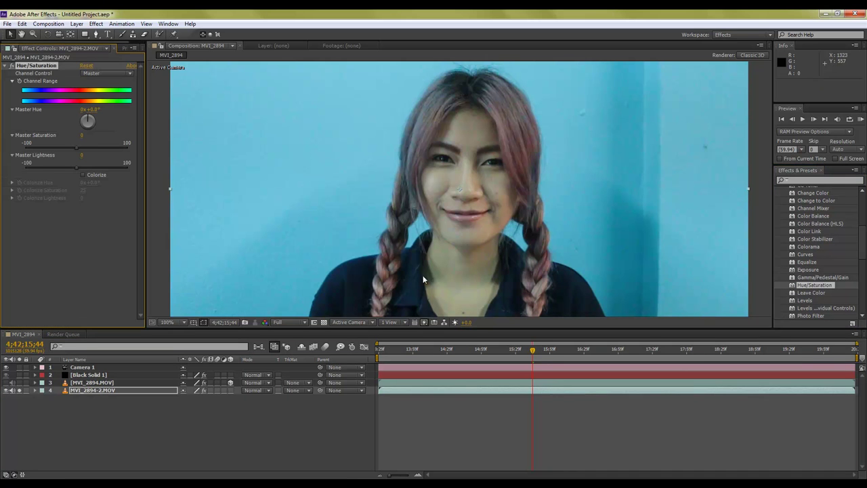
- Set Master Saturation to -100, then add Levels with Input Black 87 and Input White 115
drag(76, 147, 2, 155)
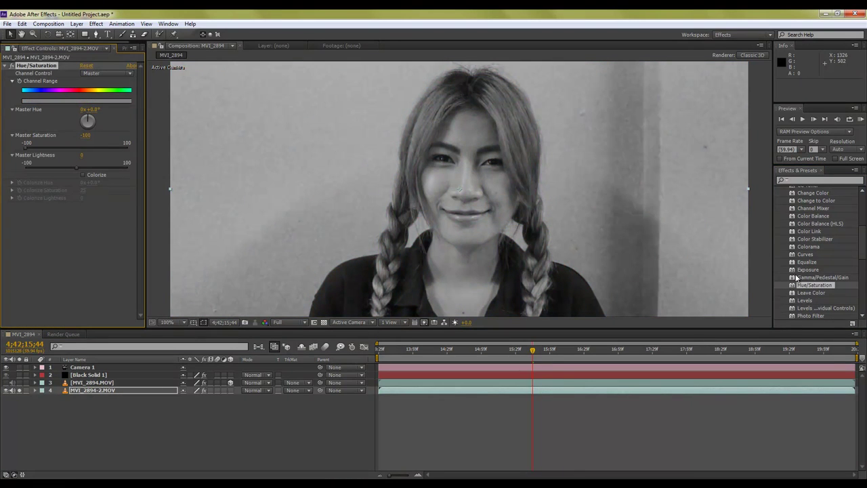
scroll(777, 258, down, 1)
drag(805, 279, 552, 388)
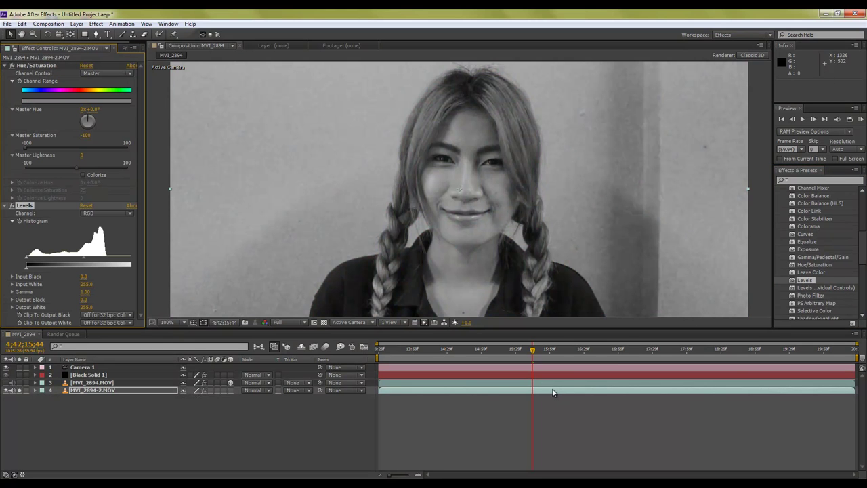
mouse_move(145, 264)
mouse_down()
mouse_move(184, 264)
mouse_move(97, 260)
mouse_up()
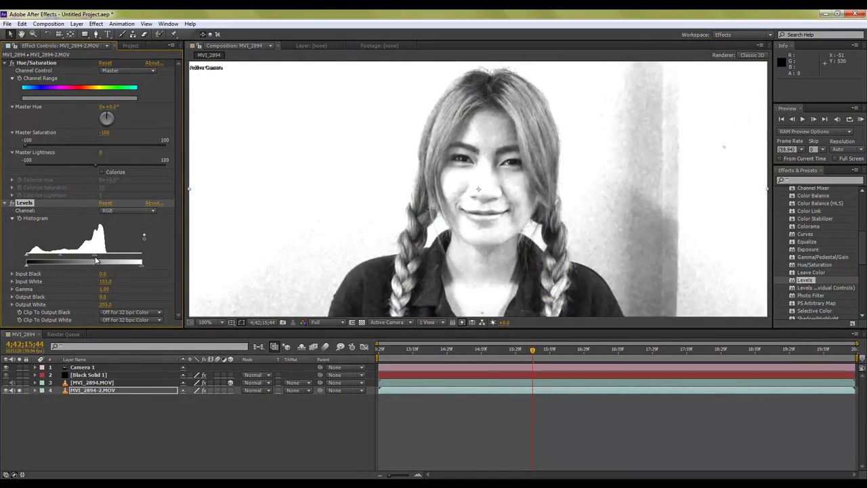
mouse_move(27, 263)
mouse_down()
mouse_move(85, 261)
mouse_move(66, 255)
mouse_move(78, 256)
mouse_up()
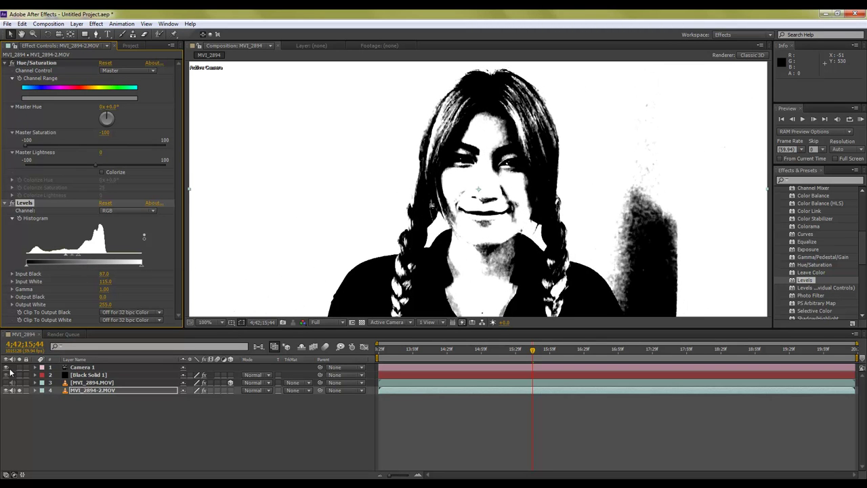
- Unsolo layer 4 and switch Plexus Color Map 2's Color Map to 4. MVI_2894-2.MOV
click(18, 390)
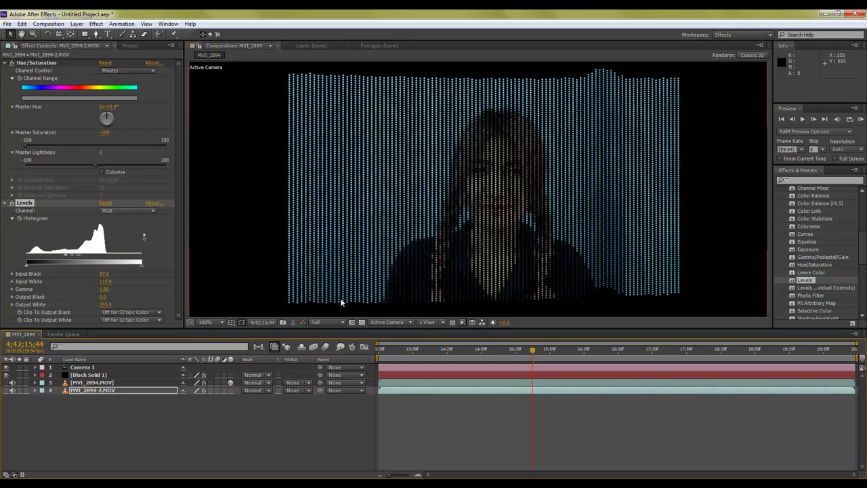
click(409, 375)
drag(177, 209, 180, 232)
click(126, 216)
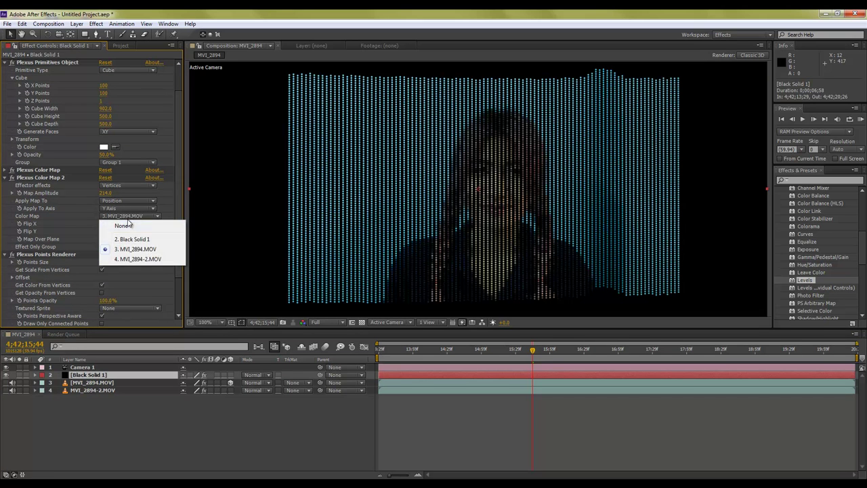
click(139, 260)
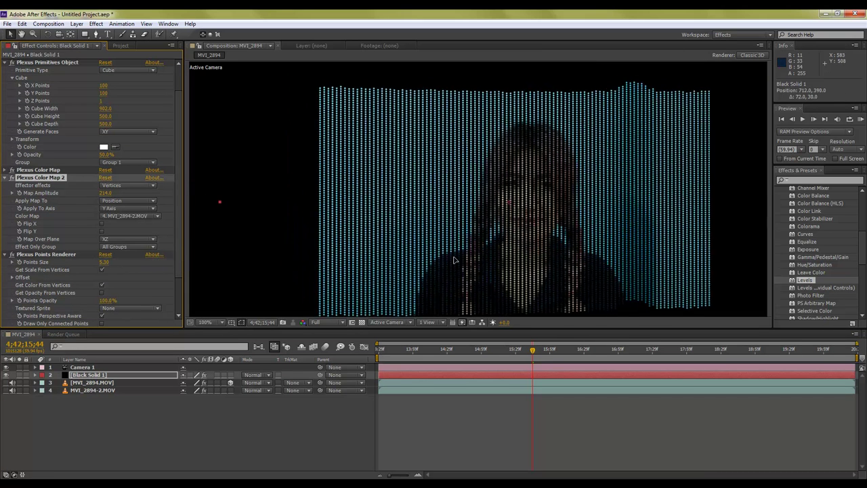
drag(370, 246, 425, 222)
mouse_move(426, 221)
mouse_down()
mouse_move(466, 225)
mouse_move(286, 216)
mouse_move(433, 224)
mouse_up()
- Raise Map Amplitude to 481 and set Apply To Axis to Z Axis
mouse_move(105, 192)
mouse_down()
mouse_move(551, 195)
mouse_move(178, 203)
mouse_up()
click(146, 208)
click(139, 237)
mouse_move(474, 224)
mouse_down()
mouse_move(538, 225)
mouse_move(454, 194)
mouse_move(443, 207)
mouse_move(208, 205)
mouse_up()
- Set Plexus Color Map 2's Map Over Plane back to XY after trying XZ
click(117, 239)
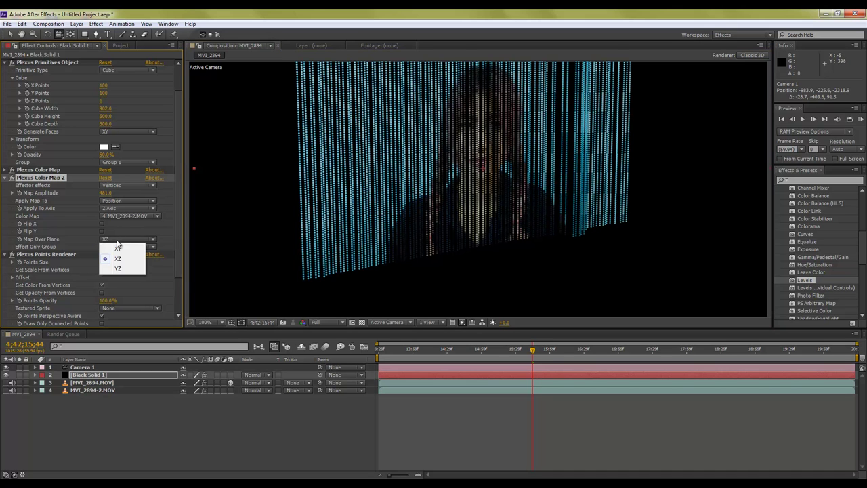
click(118, 250)
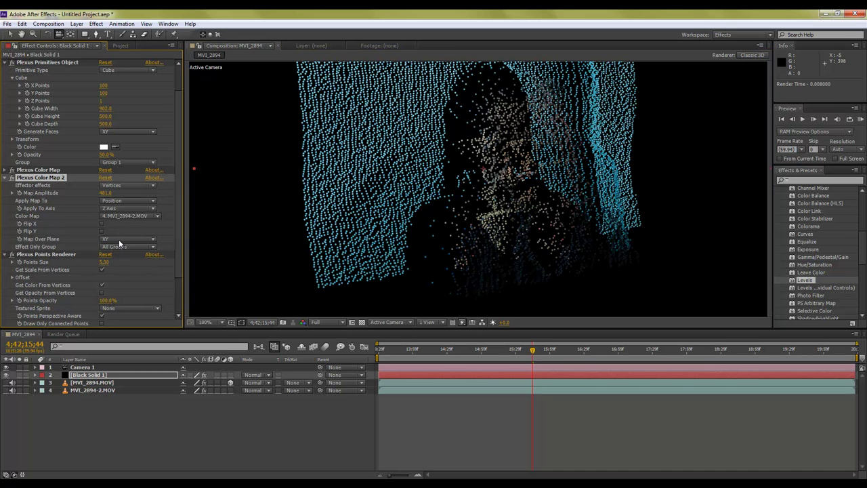
click(126, 239)
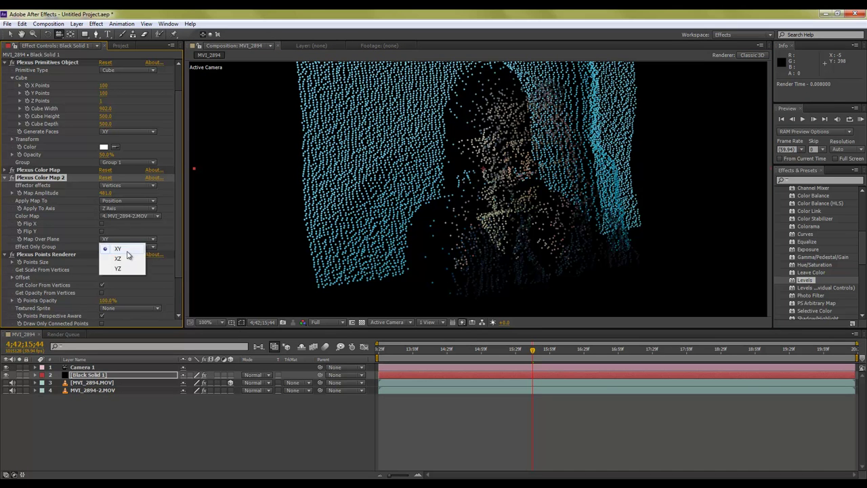
click(124, 261)
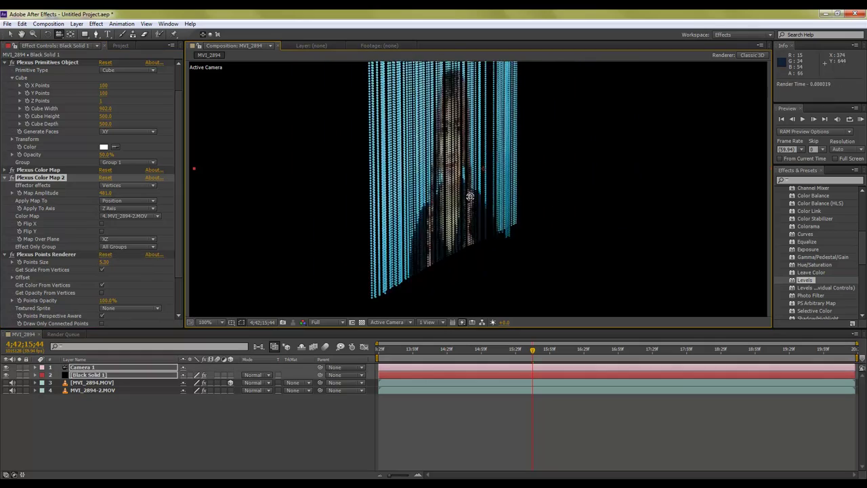
click(145, 240)
click(118, 249)
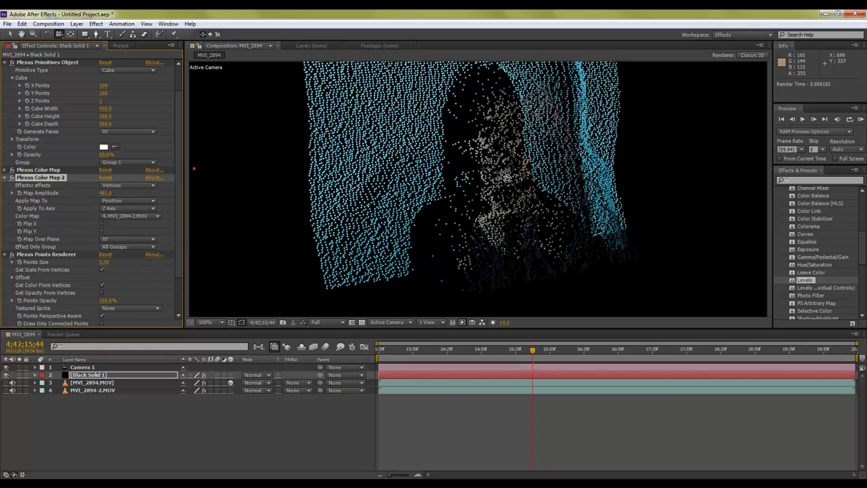
drag(399, 165, 432, 165)
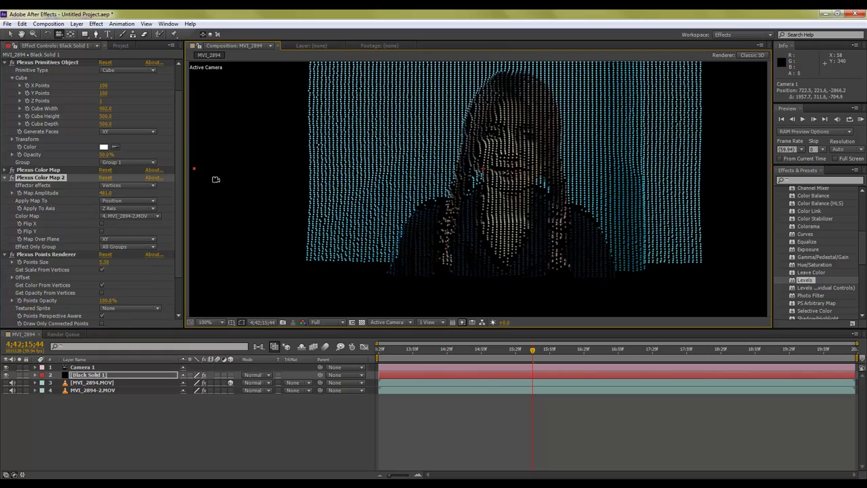
- Lower Map Amplitude to 111 and orbit the camera to check the depth
drag(105, 194, 3, 196)
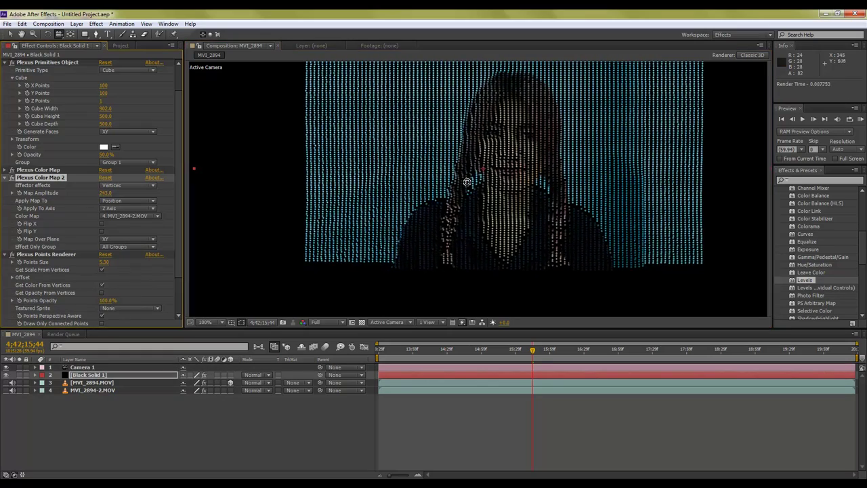
drag(487, 179, 515, 179)
drag(106, 193, 3, 196)
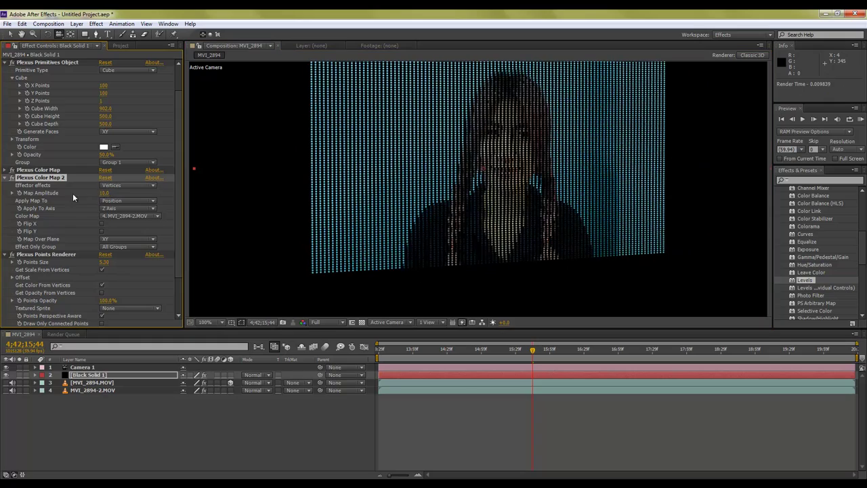
mouse_move(523, 198)
mouse_down()
mouse_move(570, 181)
mouse_move(499, 163)
mouse_move(388, 185)
mouse_move(495, 185)
mouse_move(454, 183)
mouse_move(478, 180)
mouse_up()
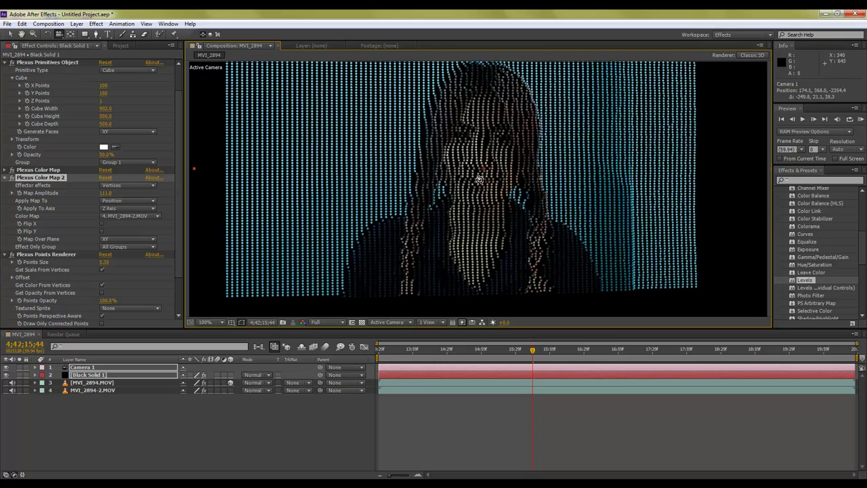
mouse_move(478, 180)
mouse_down()
mouse_move(385, 187)
mouse_move(485, 183)
mouse_move(472, 173)
mouse_move(423, 178)
mouse_up()
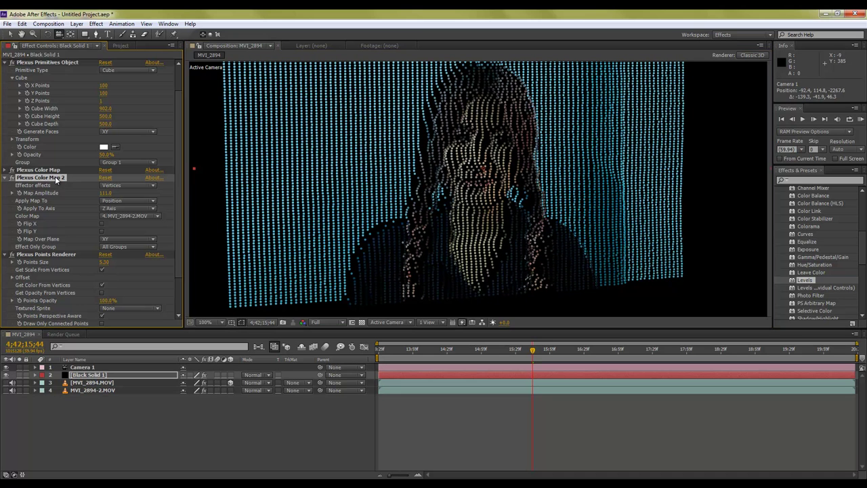
- Duplicate Plexus Color Map 2 into Color Map 3, displacing along X Axis at Map Amplitude 13
key(ctrl+d)
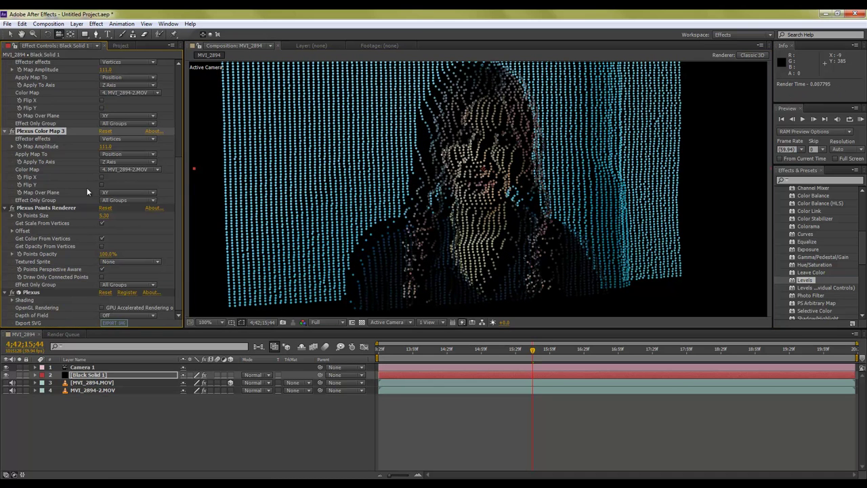
scroll(88, 179, up, 1)
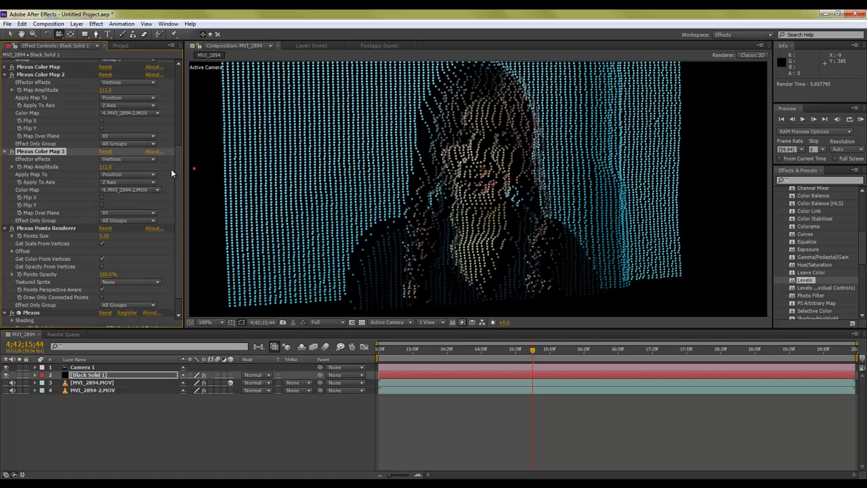
scroll(180, 168, up, 1)
click(122, 192)
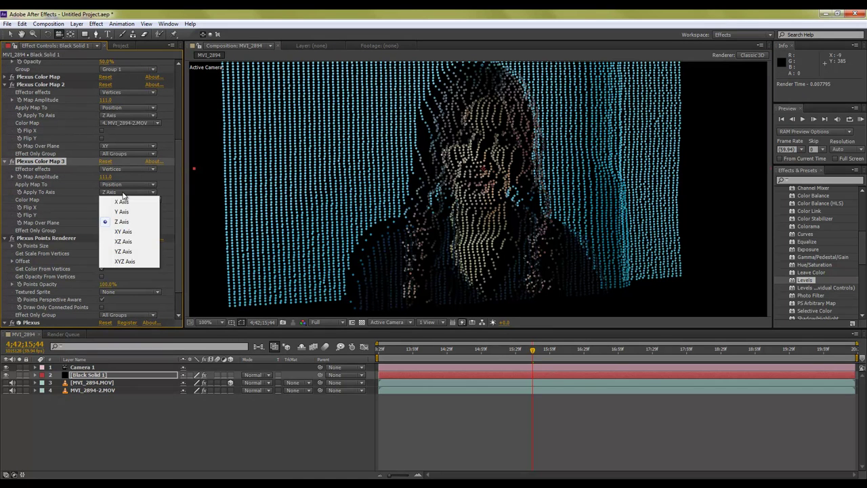
click(122, 201)
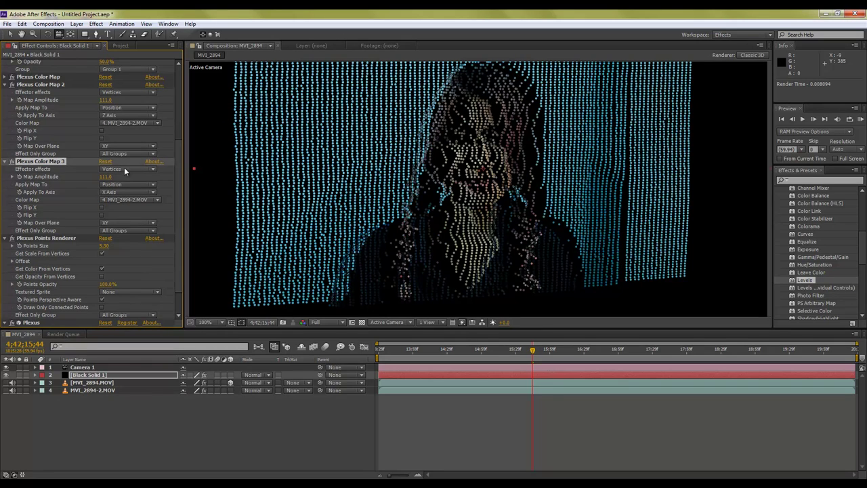
drag(108, 178, 82, 186)
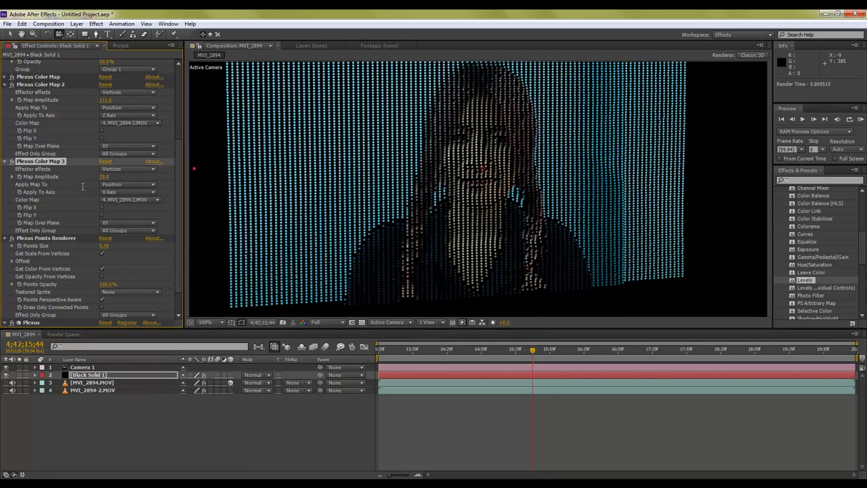
text(50)
key(Return)
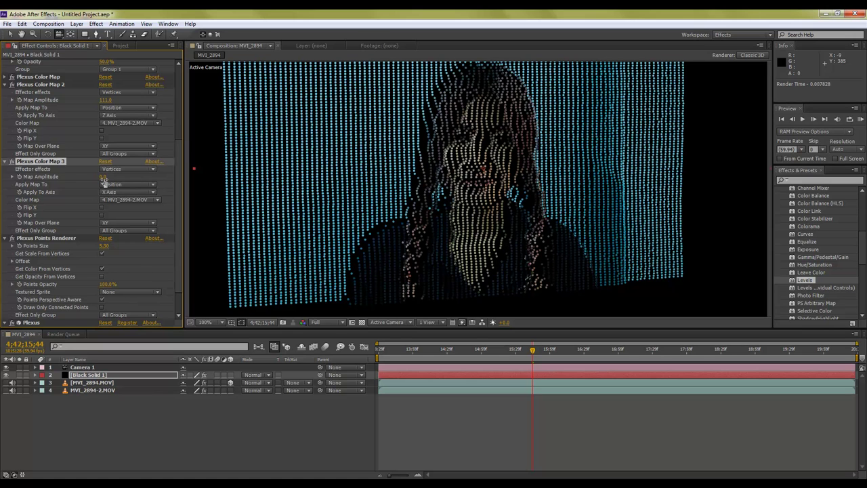
mouse_move(104, 179)
mouse_down()
mouse_move(119, 191)
mouse_move(169, 176)
mouse_move(111, 179)
mouse_up()
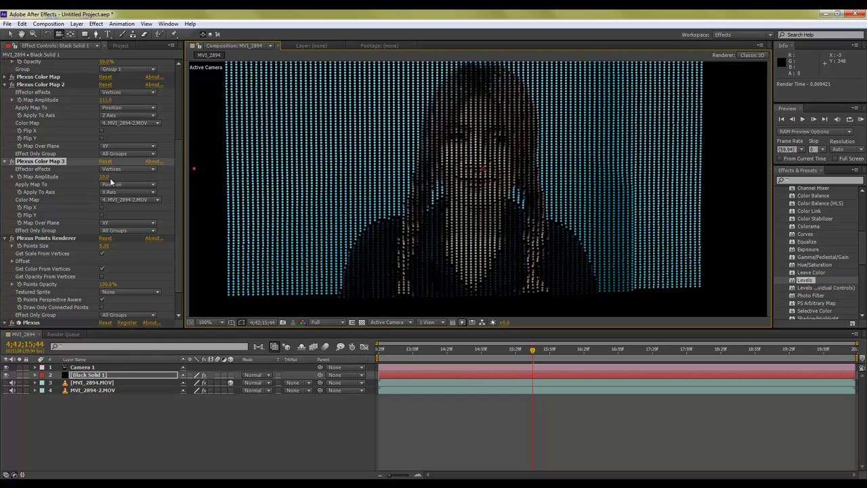
- Set Color Map 3's Map Over Plane to XY after trying YZ and XZ
click(109, 221)
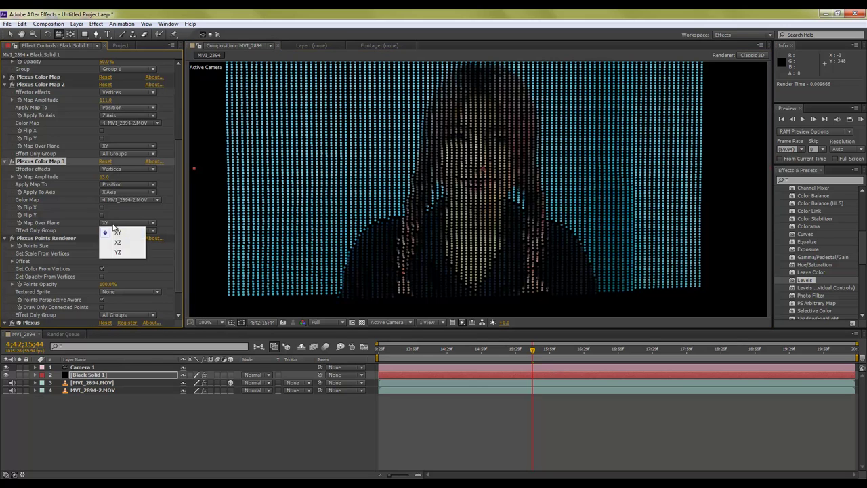
click(118, 252)
drag(434, 214, 322, 222)
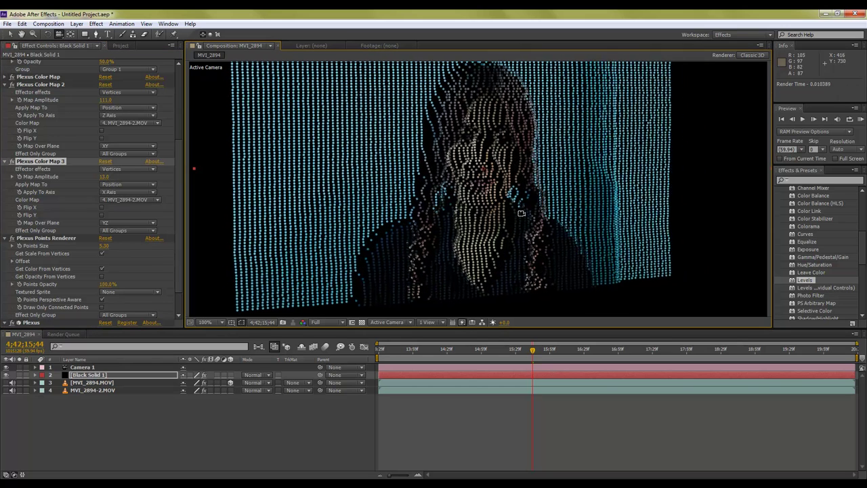
click(128, 222)
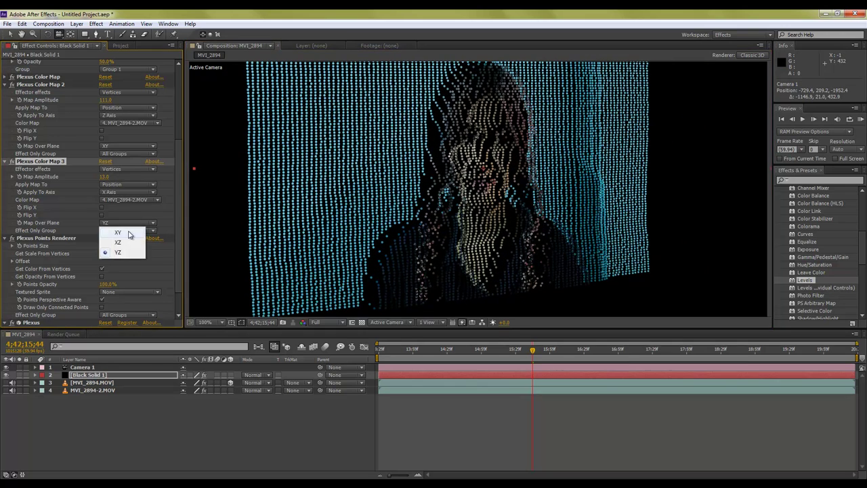
click(126, 241)
click(133, 227)
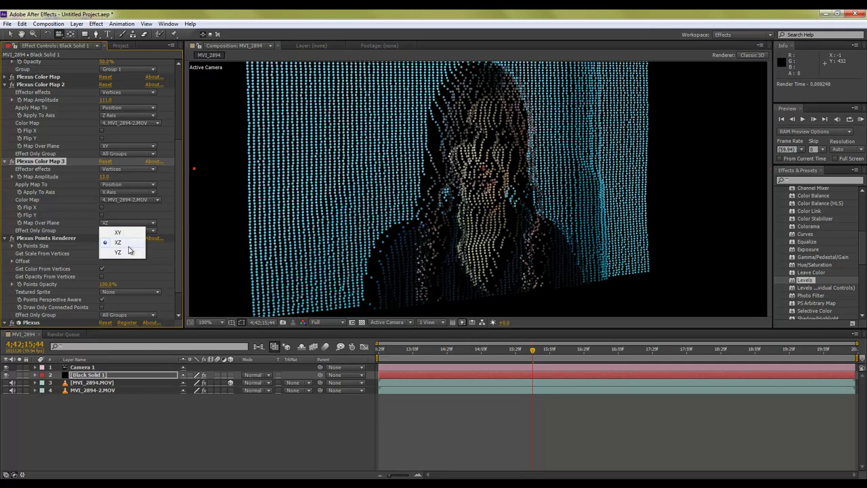
click(118, 252)
click(135, 227)
click(134, 231)
mouse_move(342, 218)
mouse_down()
mouse_move(387, 198)
mouse_move(354, 203)
mouse_move(394, 222)
mouse_move(369, 227)
mouse_up()
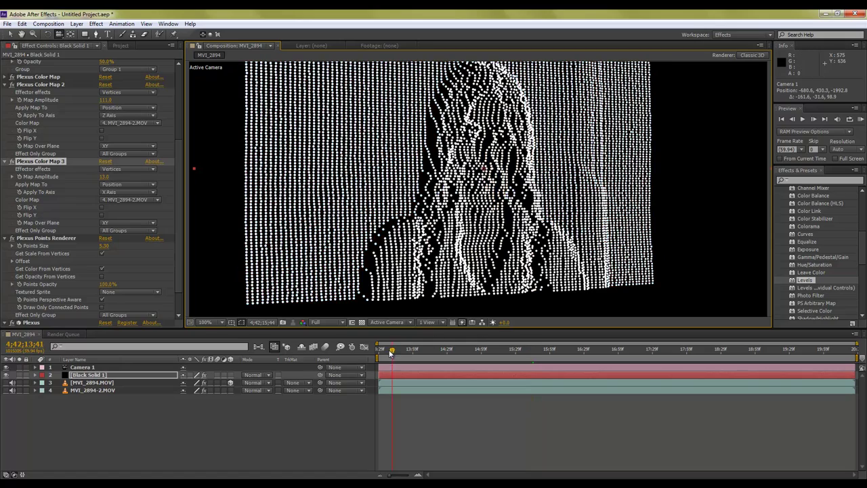
drag(392, 352, 469, 353)
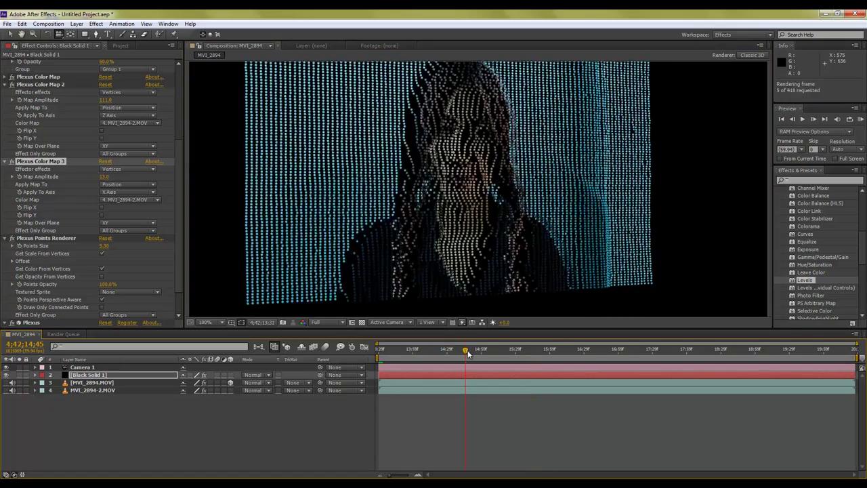
key(KP_0)
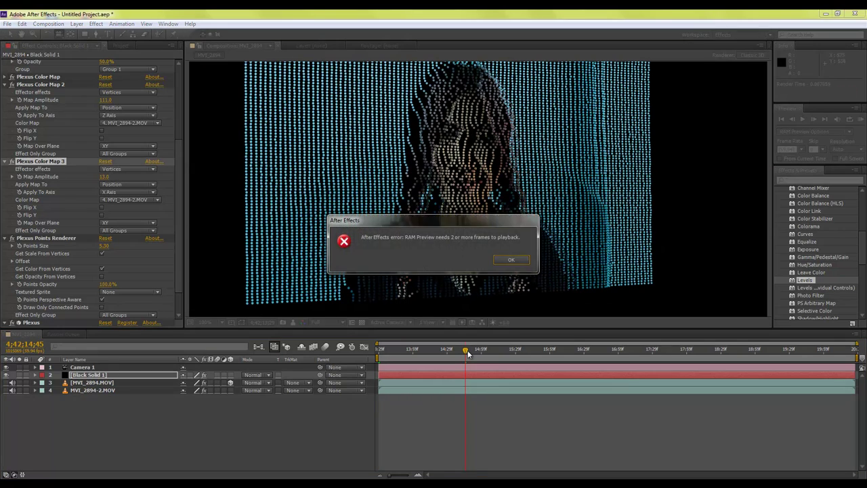
key(Return)
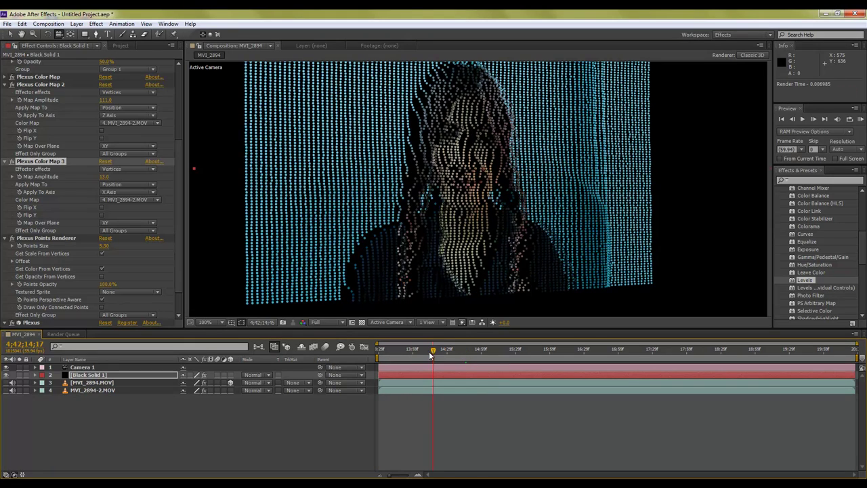
click(431, 350)
key(Page_Up)
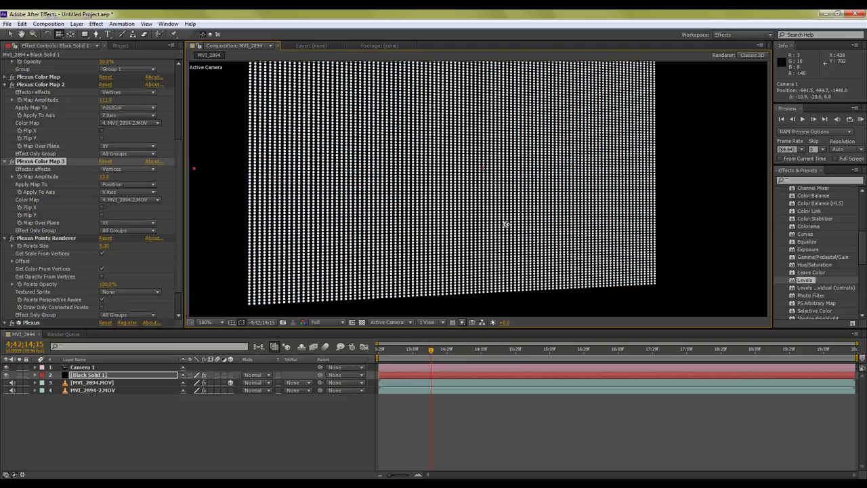
drag(505, 224, 499, 238)
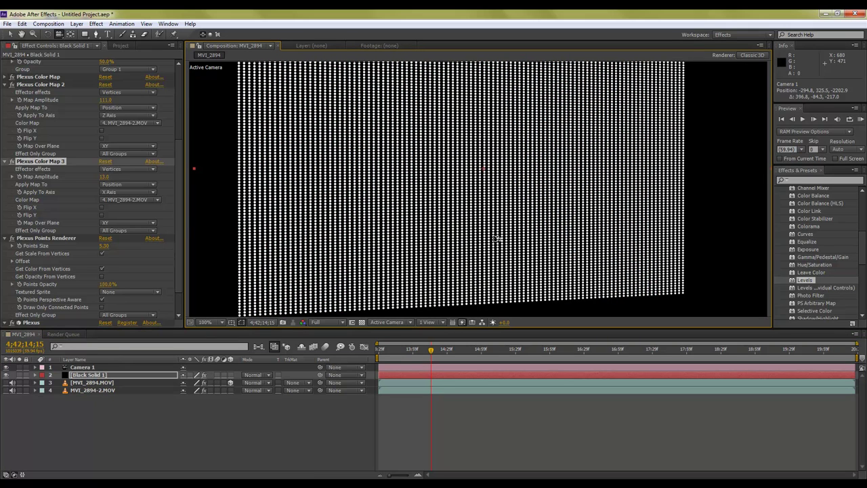
drag(448, 204, 434, 199)
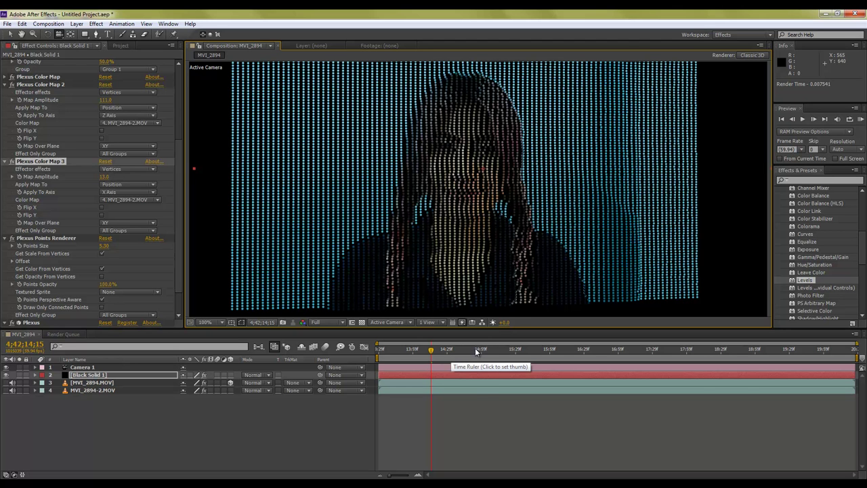
click(474, 350)
click(536, 355)
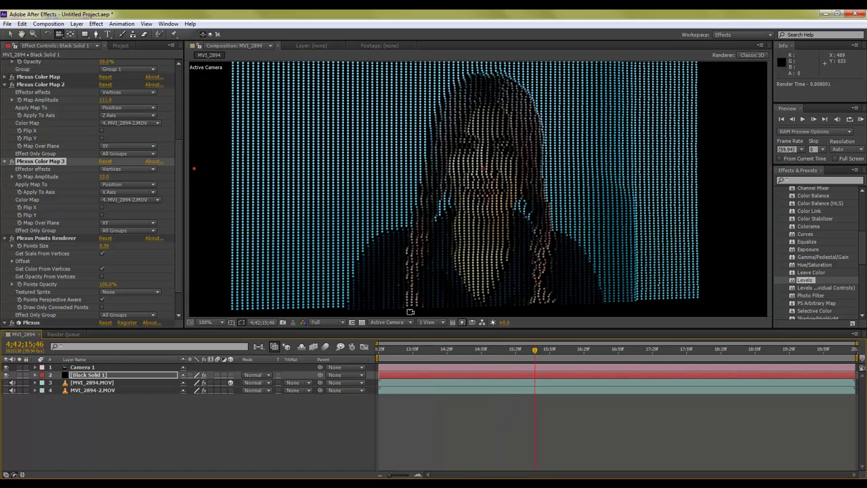
- Set Plexus Points Size to 1.00
drag(177, 155, 185, 77)
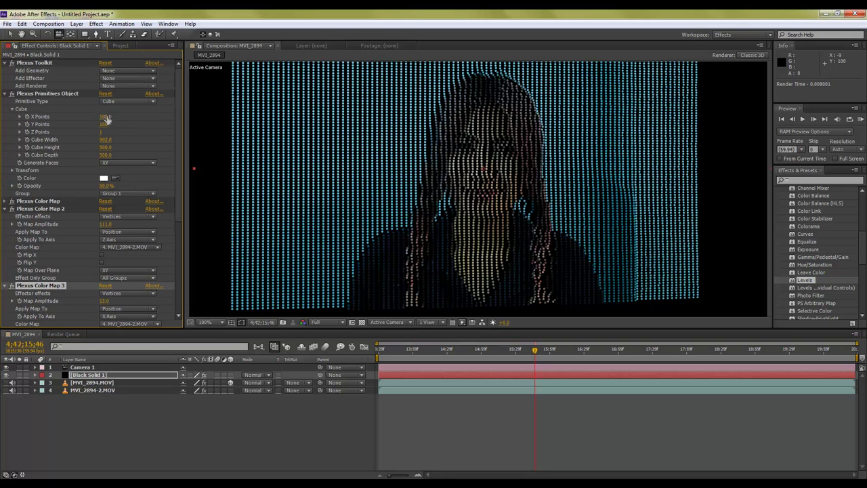
drag(178, 128, 175, 224)
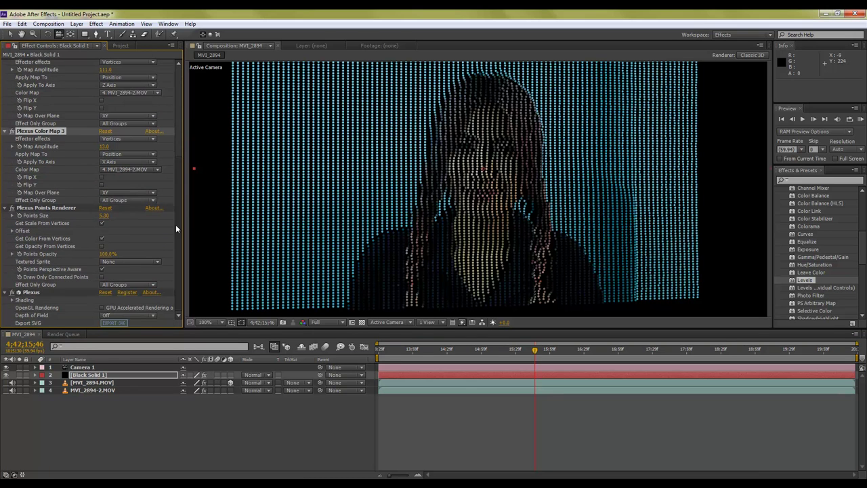
click(104, 216)
text(1)
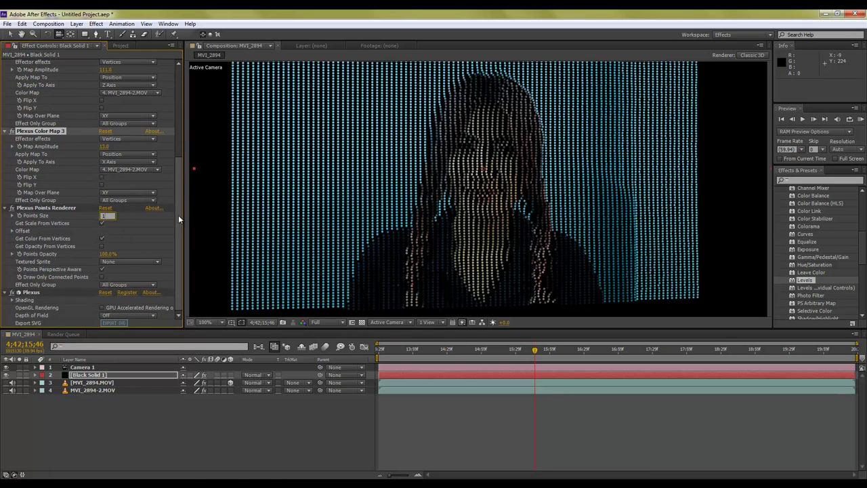
key(Return)
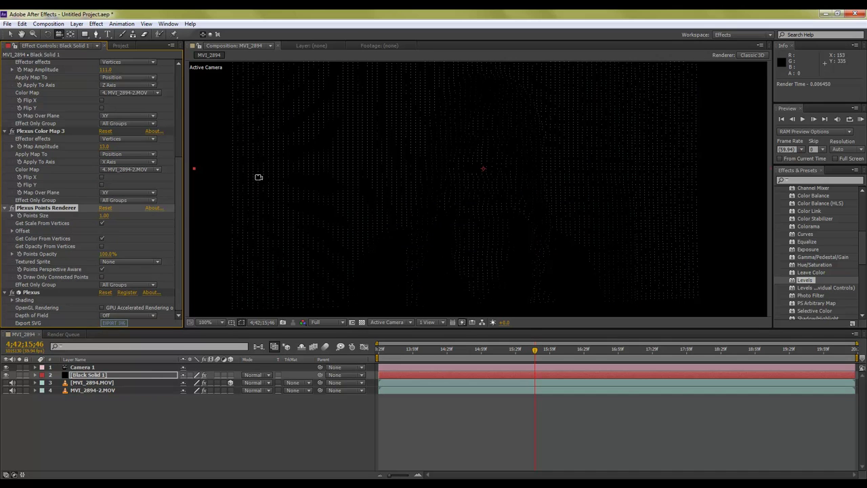
- Set the cube's X Points and Y Points to 400 each
drag(179, 193, 180, 78)
click(110, 117)
text(00)
key(Return)
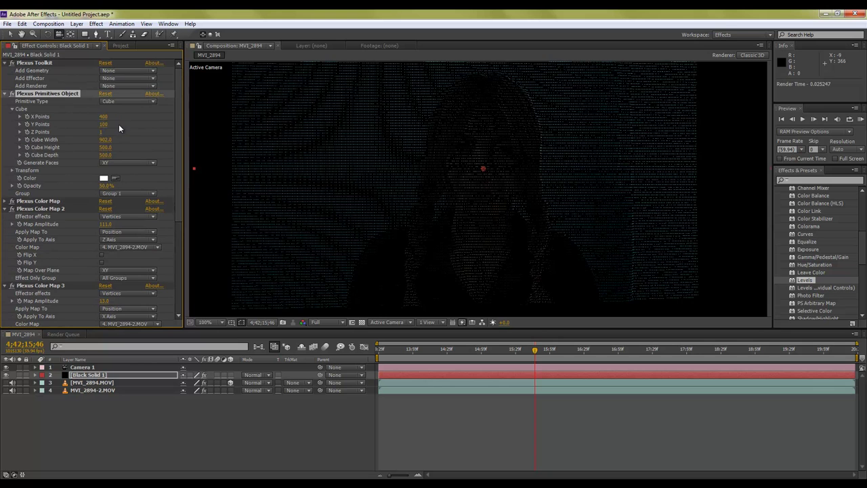
click(109, 125)
text(400)
key(Return)
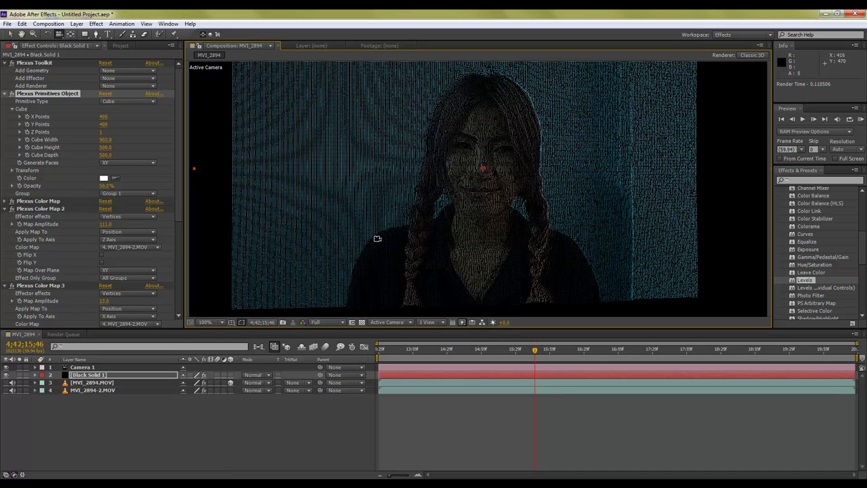
- Set Z Points to 2 and Cube Depth to 10, then orbit to check the layers
scroll(178, 140, down, 1)
scroll(178, 145, up, 1)
click(101, 132)
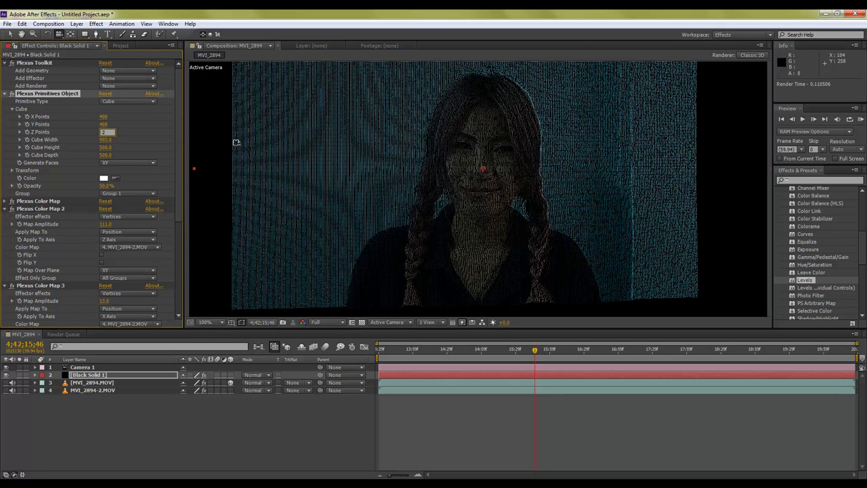
key(Return)
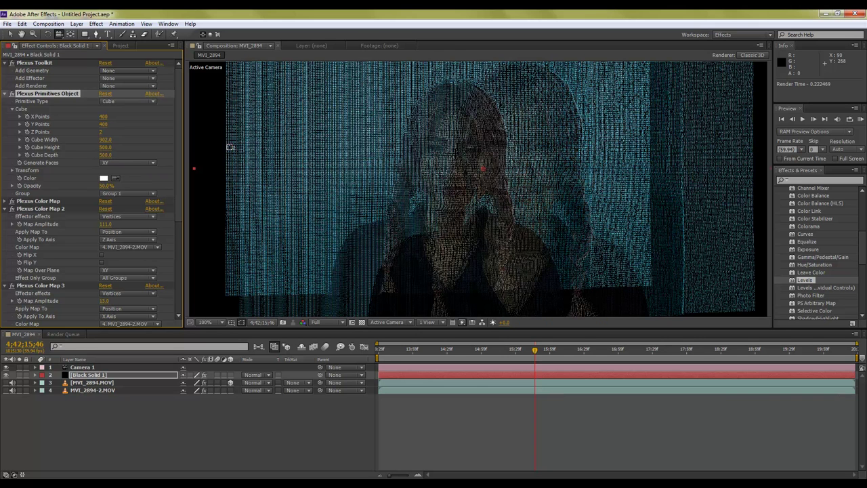
click(103, 154)
text(10)
key(Return)
drag(509, 301, 494, 262)
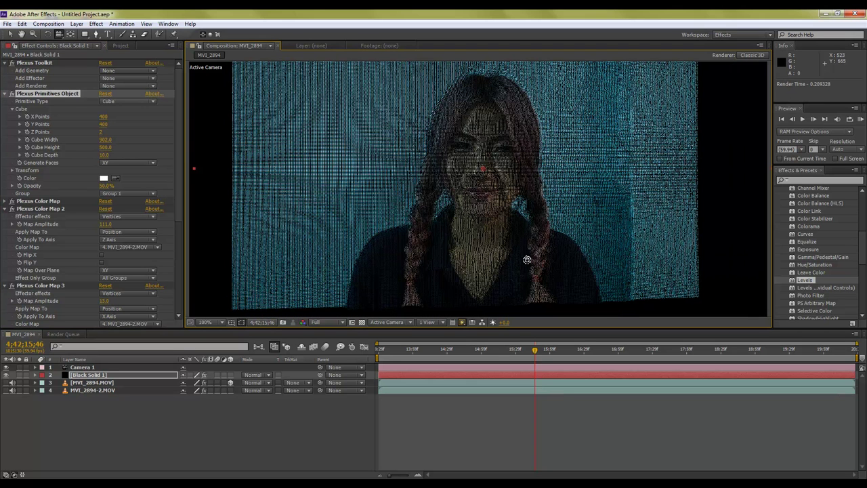
mouse_move(528, 260)
mouse_down()
mouse_move(522, 274)
mouse_move(587, 280)
mouse_move(486, 281)
mouse_up()
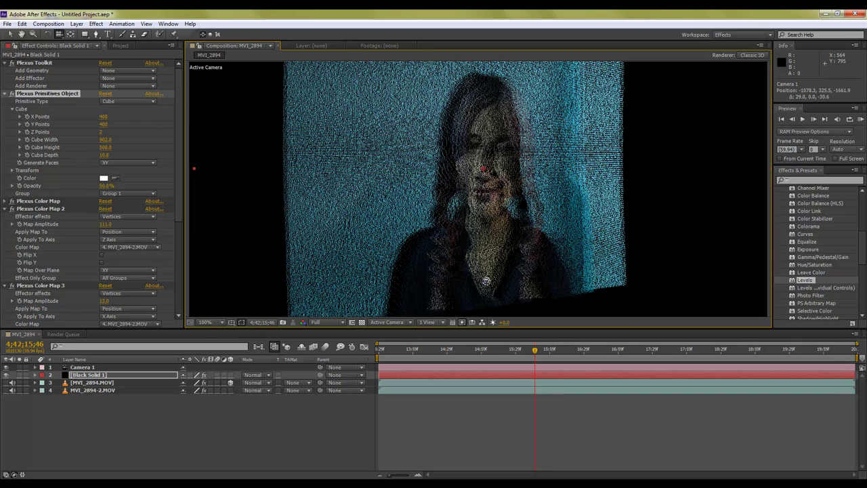
- Set Z Points to 1 and try 200 X Points, orbiting the camera to compare the sparser grid
click(105, 132)
text(1)
click(107, 124)
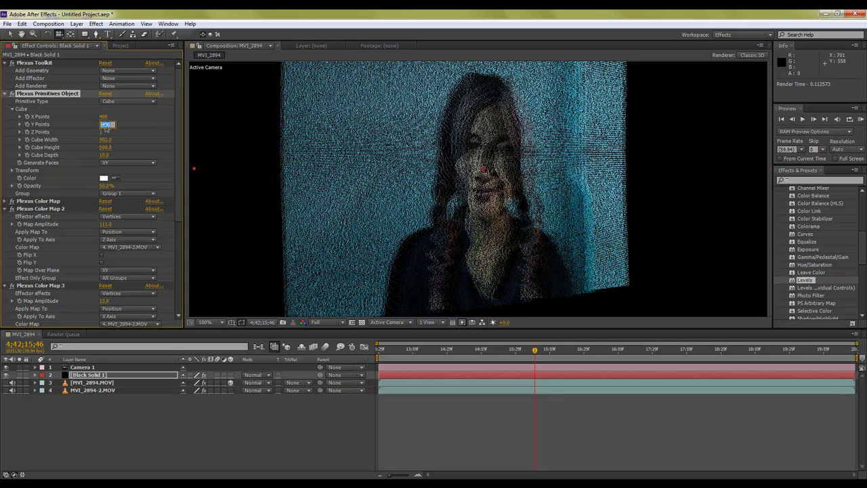
click(103, 116)
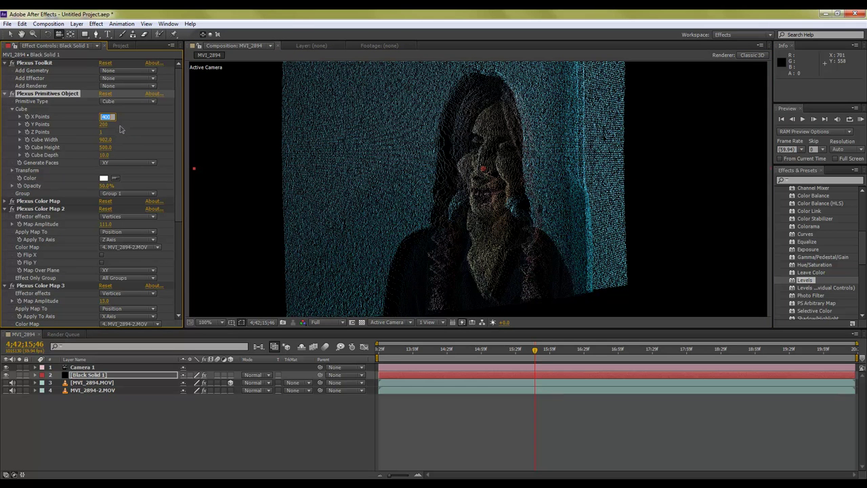
text(200)
key(Return)
mouse_move(493, 228)
mouse_down()
mouse_move(437, 228)
mouse_move(450, 230)
mouse_up()
mouse_move(500, 240)
mouse_down()
mouse_move(509, 248)
mouse_move(396, 229)
mouse_up()
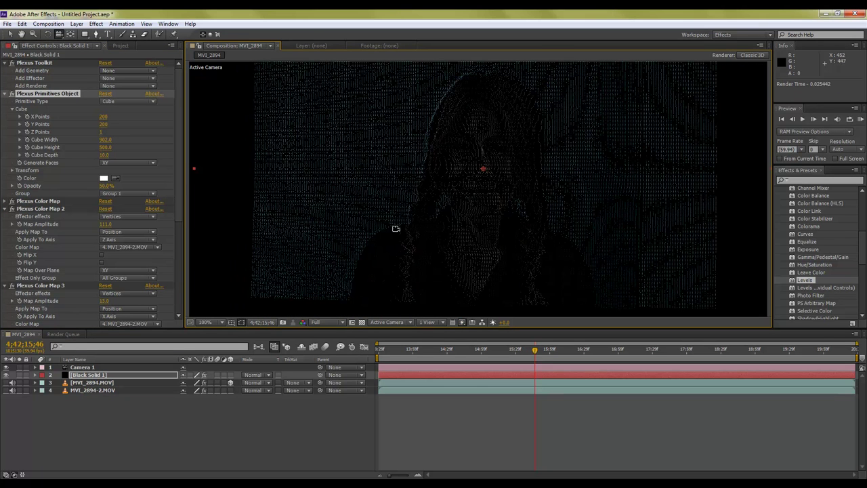
- Set both X Points and Y Points to 100
click(104, 116)
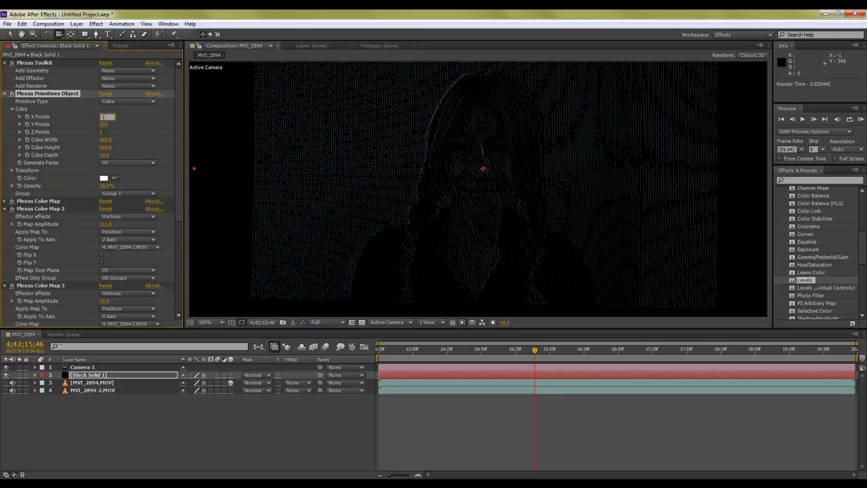
text(10)
key(Return)
text(100)
key(Return)
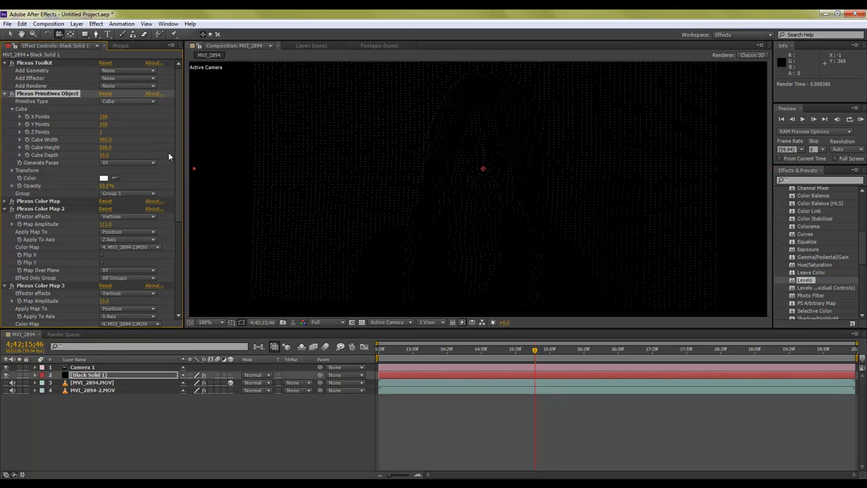
scroll(168, 157, down, 3)
scroll(175, 224, down, 3)
scroll(156, 240, down, 1)
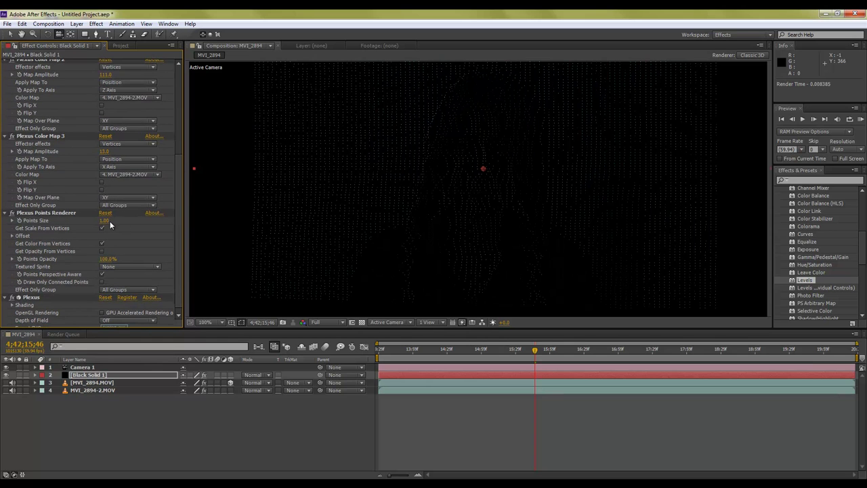
- Scrub Plexus Points Size up to 4.00 and move back to an earlier frame around 14:37
drag(110, 221, 109, 222)
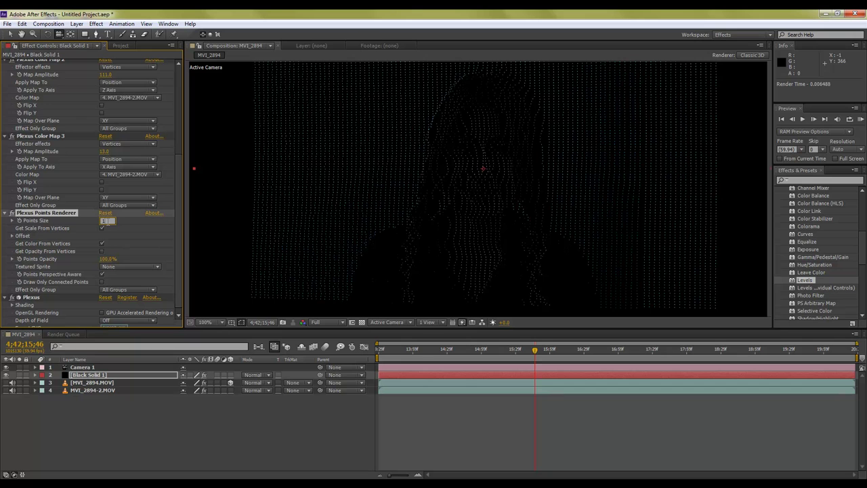
mouse_move(465, 243)
mouse_down()
mouse_move(524, 241)
mouse_move(526, 251)
mouse_up()
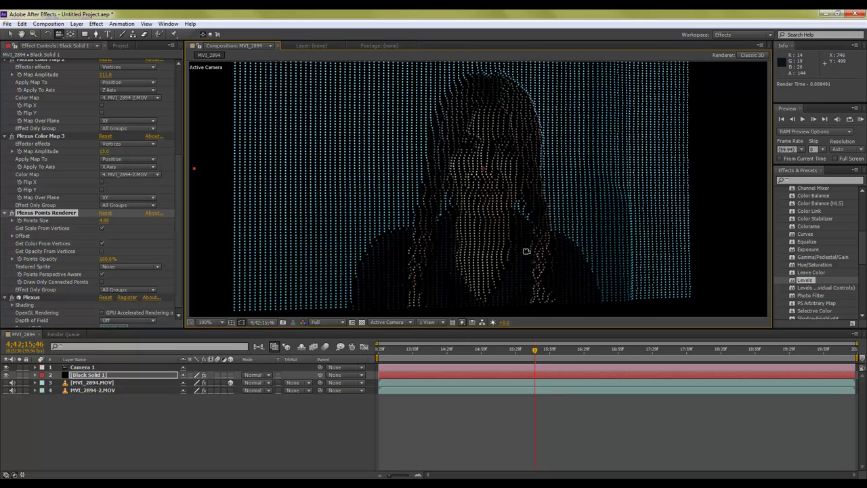
drag(515, 352, 456, 350)
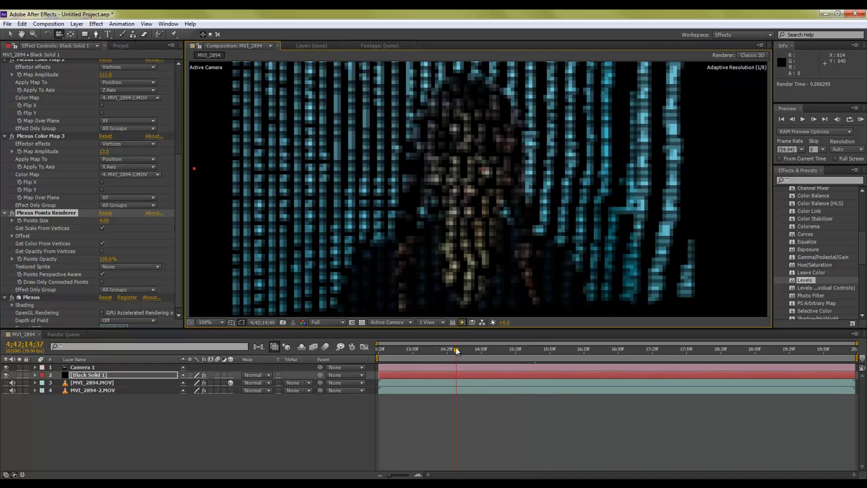
- Attempt a RAM preview, dismiss the error with OK, and orbit the camera around the dots
key(KP_0)
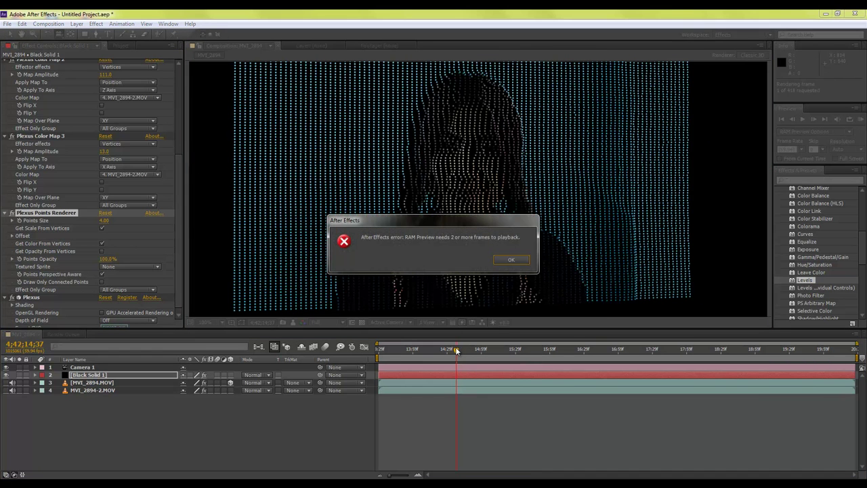
key(Return)
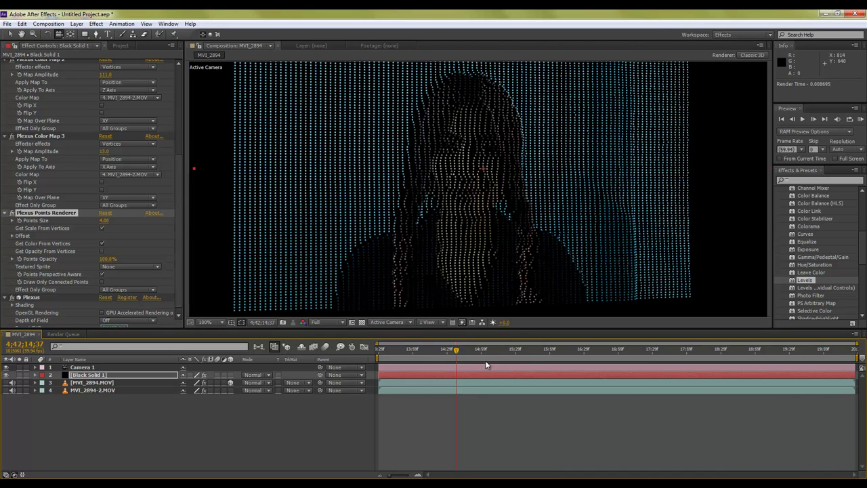
drag(561, 302, 581, 299)
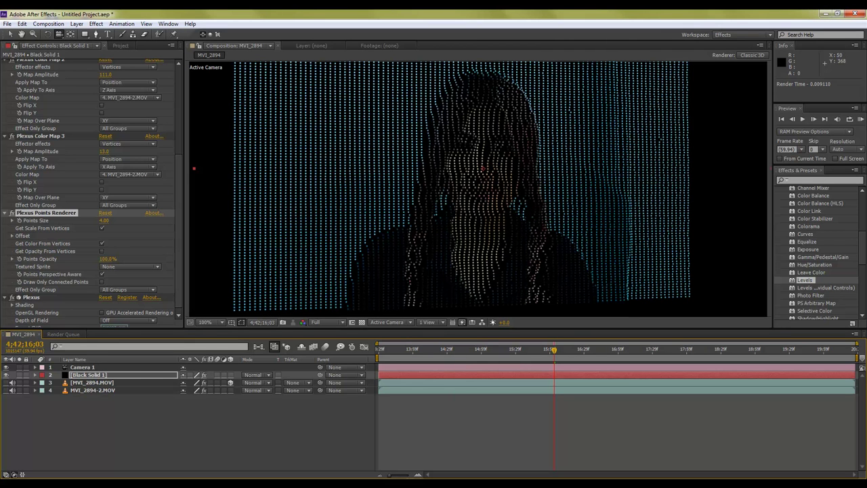
scroll(180, 199, down, 1)
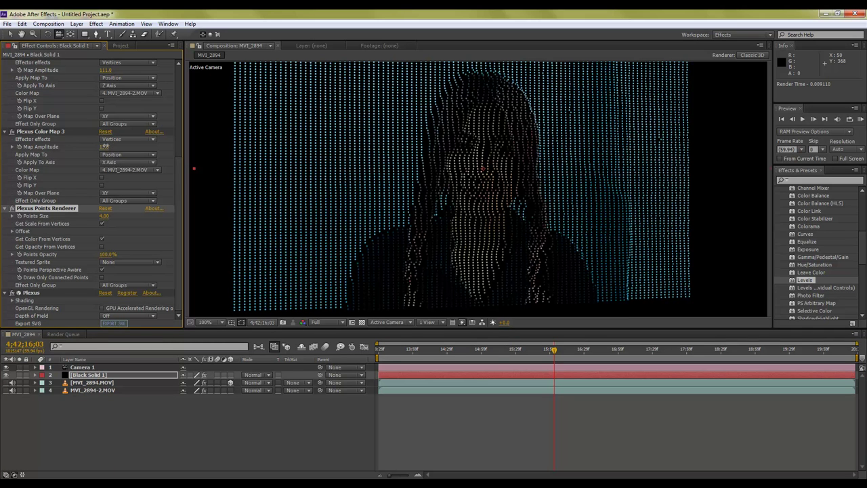
- Set Color Map 3 Map Amplitude to 44 and Color Map 2 to 628, then dolly the camera closer
drag(105, 147, 123, 147)
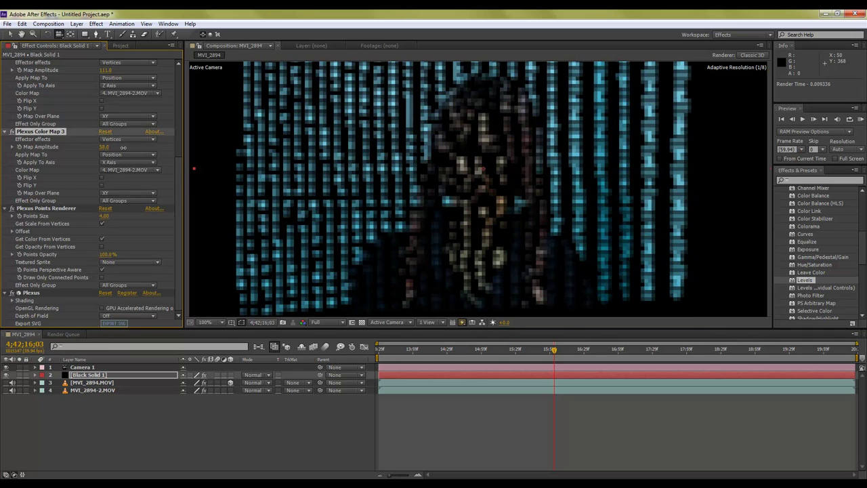
mouse_move(123, 147)
mouse_down()
mouse_move(180, 174)
mouse_move(181, 144)
mouse_up()
mouse_move(105, 126)
mouse_down()
mouse_move(288, 125)
mouse_move(401, 200)
mouse_up()
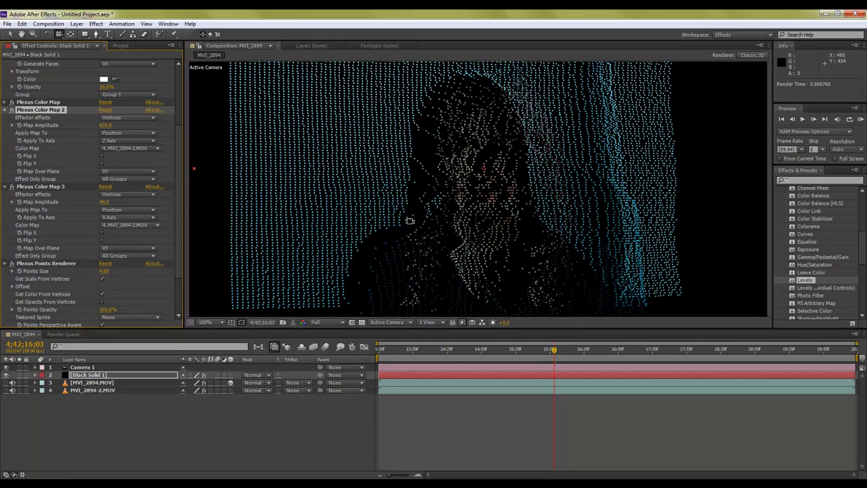
drag(424, 233, 464, 230)
mouse_move(556, 256)
mouse_down()
mouse_move(606, 265)
mouse_move(447, 282)
mouse_move(524, 286)
mouse_up()
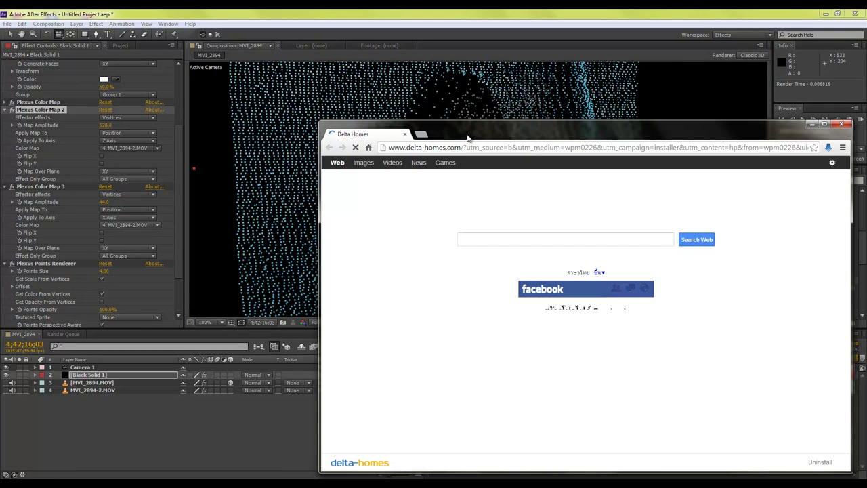
- Go to youtube.com in the browser's address bar
click(453, 150)
text(youtubr)
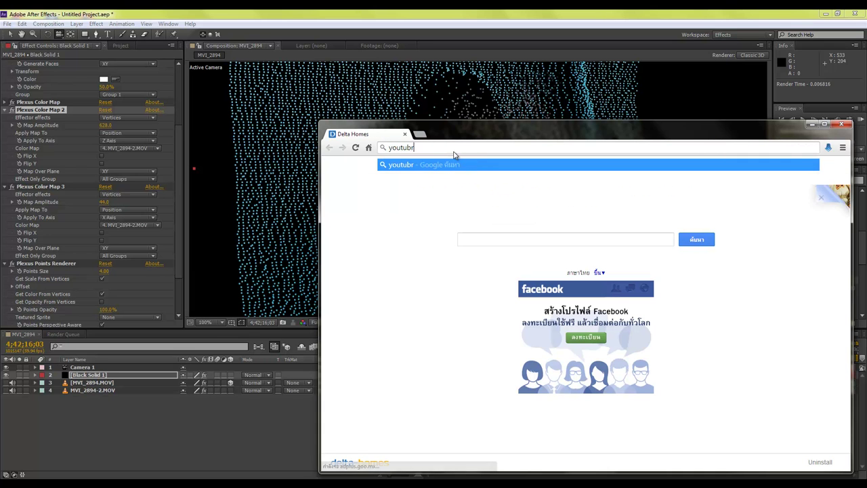
key(BackSpace)
text(e.com)
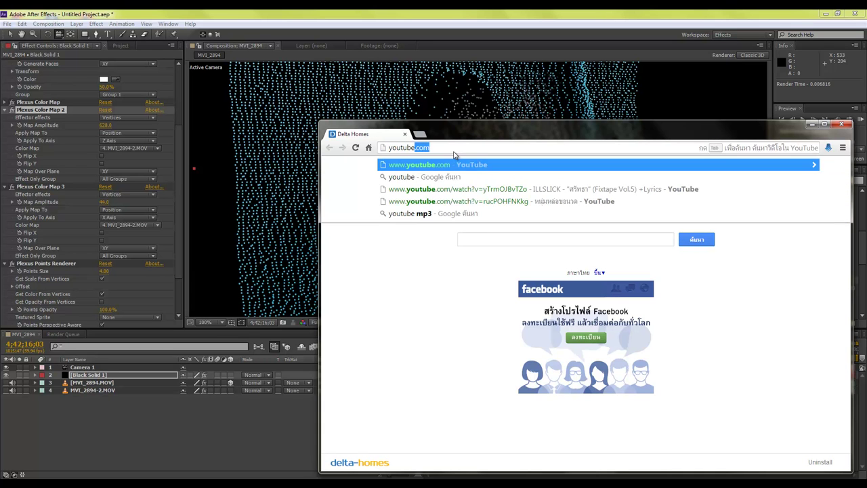
key(Return)
- Search 'linkin park waiting for the end' and open Waiting for the End (Official HD)
click(451, 168)
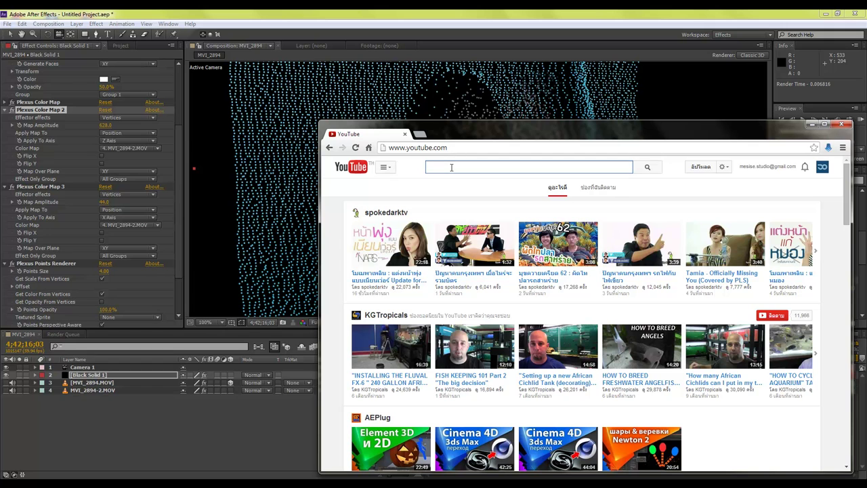
text(linkin)
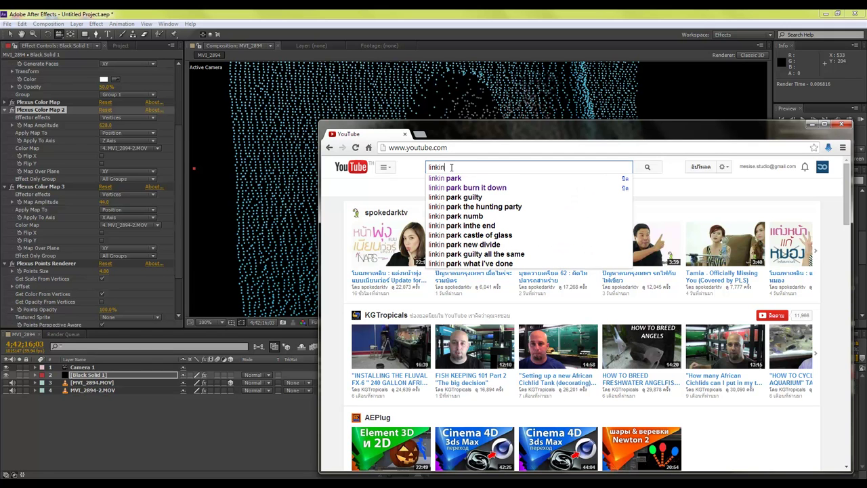
text( park w)
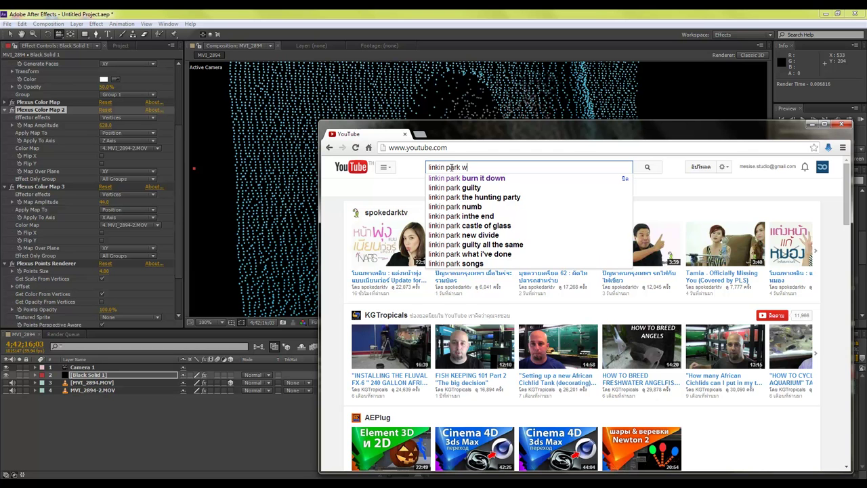
key(Down)
key(Down)
key(Return)
click(416, 229)
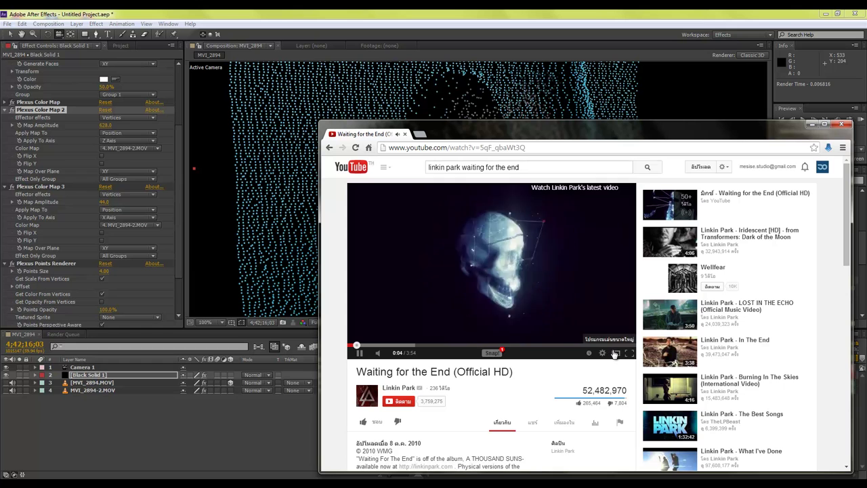
- Play and pause the video, stopping at 0:13, then view it full screen
click(505, 280)
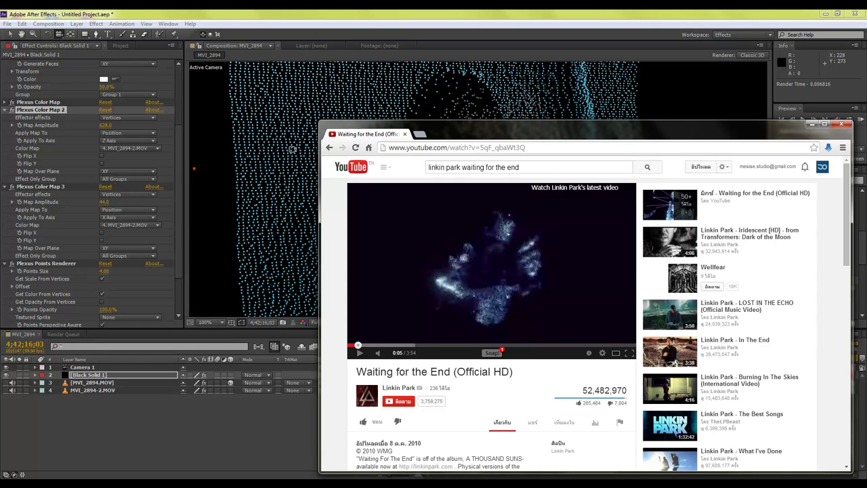
click(472, 279)
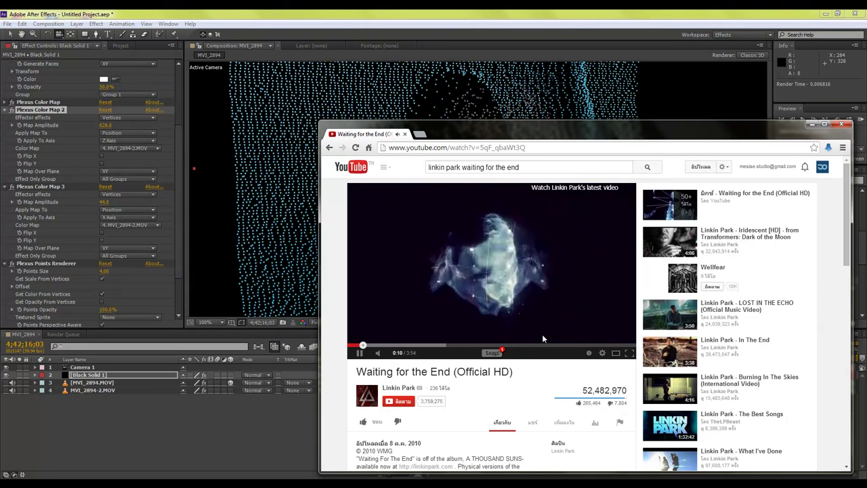
click(535, 287)
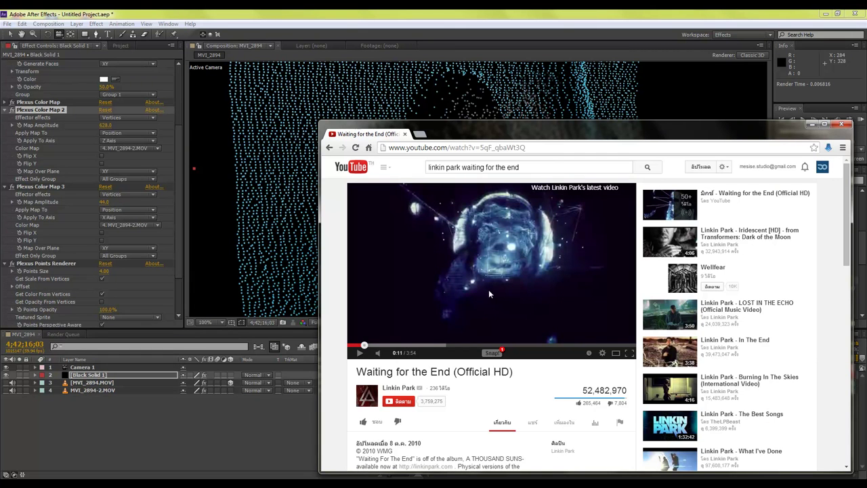
click(564, 301)
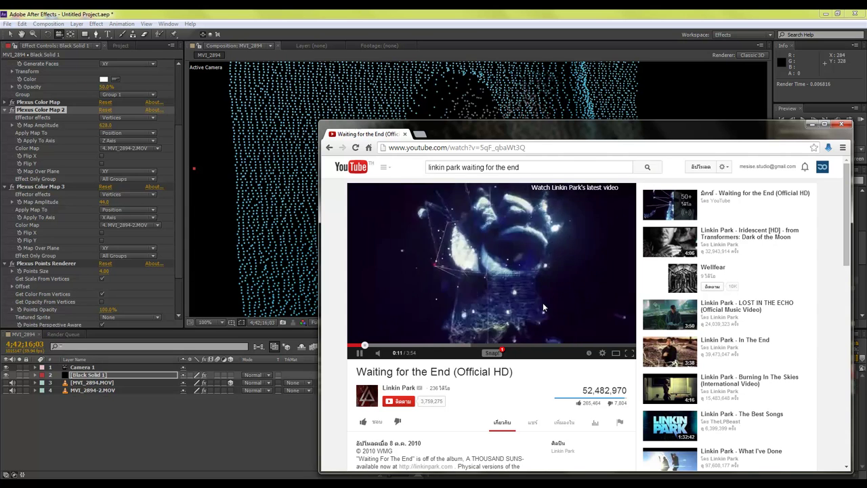
click(539, 300)
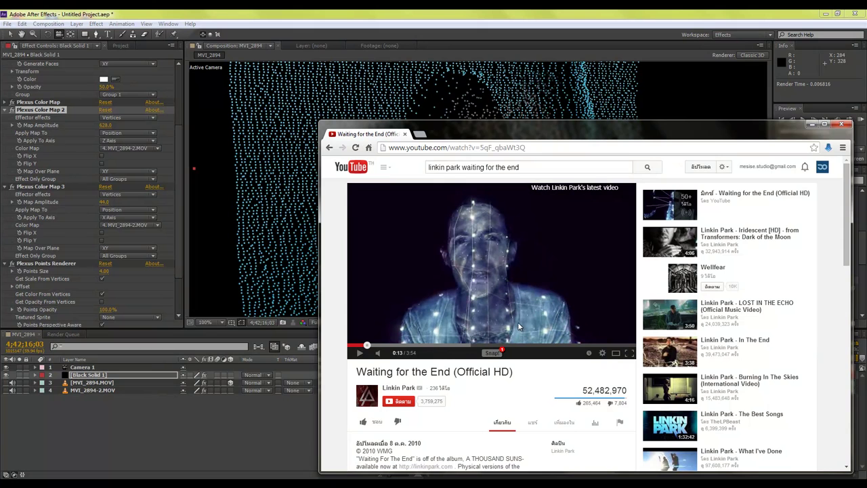
click(629, 352)
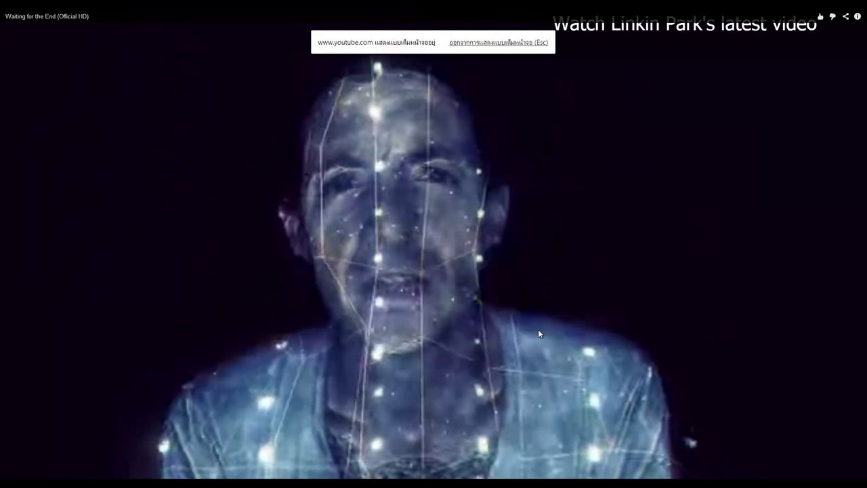
- Toggle playback of the fullscreen video while watching, pausing it at 3:51 near the end
click(538, 329)
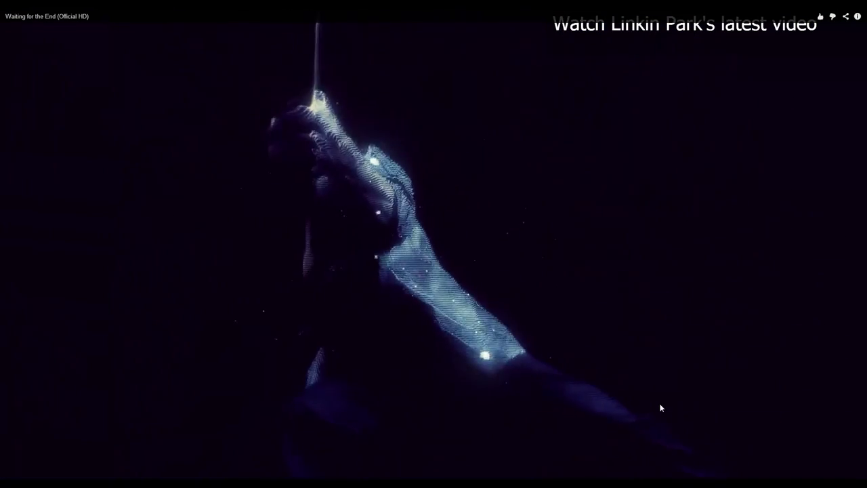
click(567, 382)
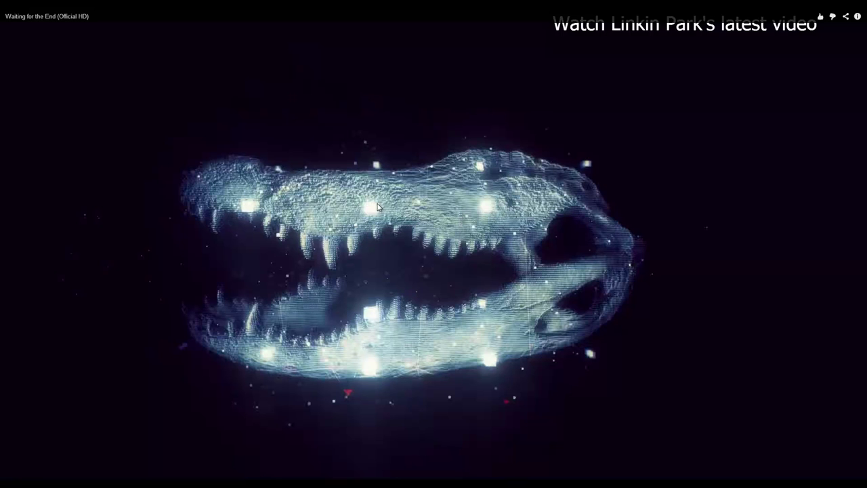
click(470, 235)
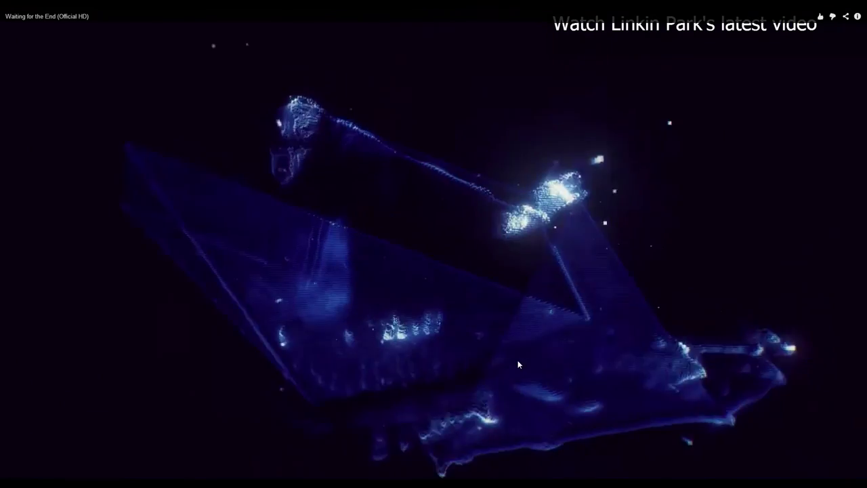
click(466, 278)
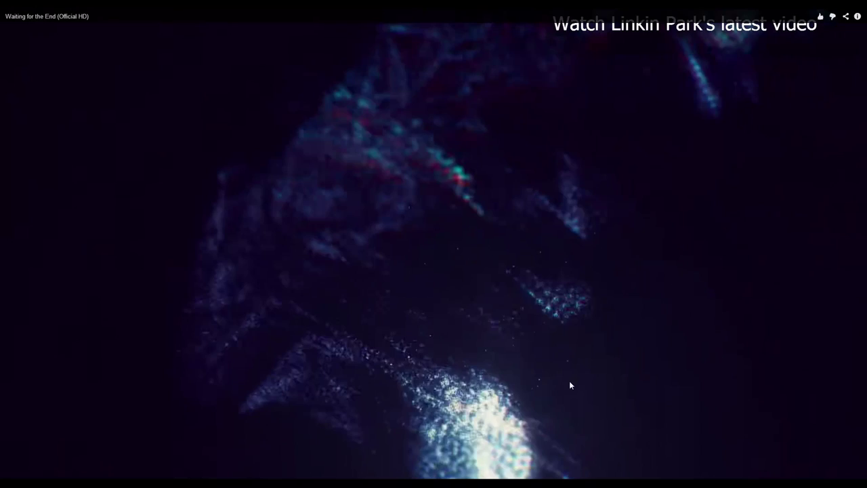
click(569, 380)
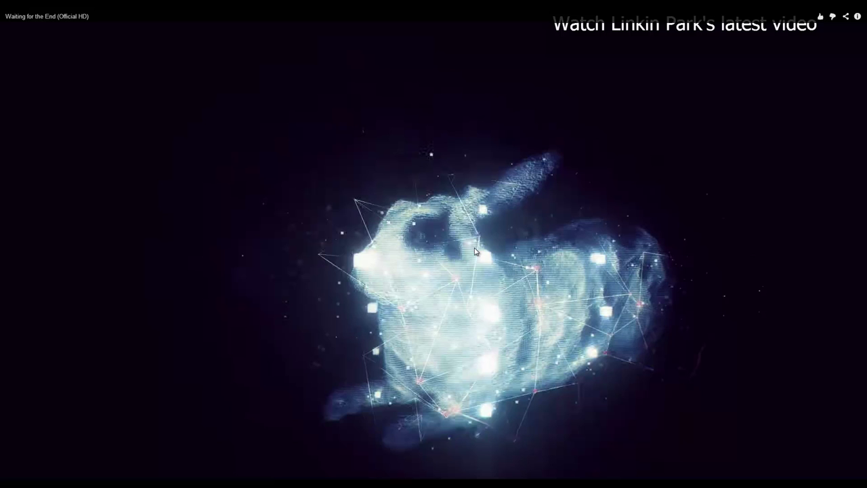
click(556, 301)
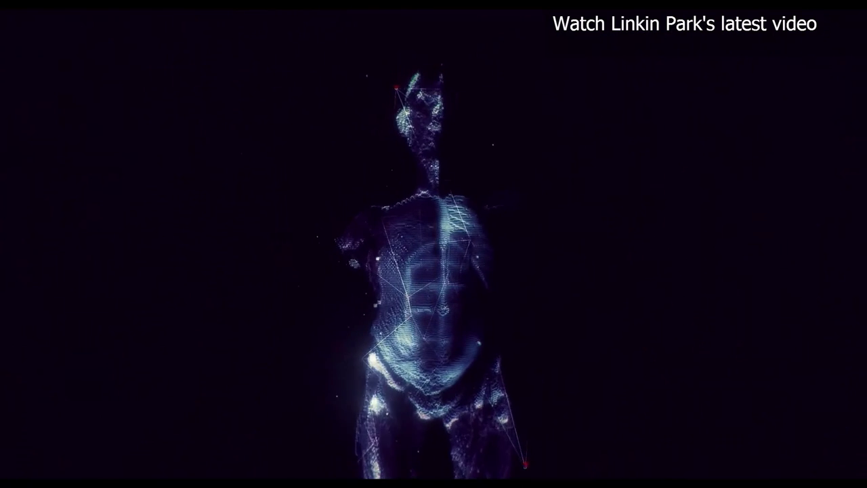
click(823, 470)
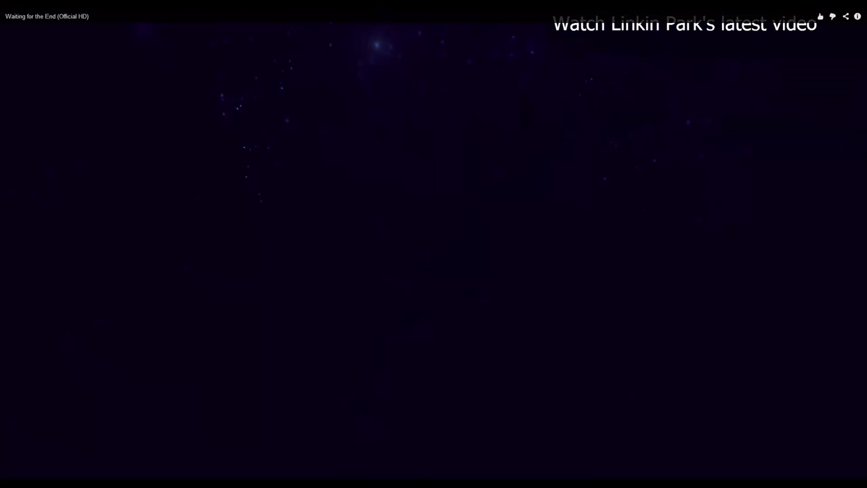
- Exit fullscreen, bring After Effects forward, orbit Camera 1 slightly and scrub back in time
key(Escape)
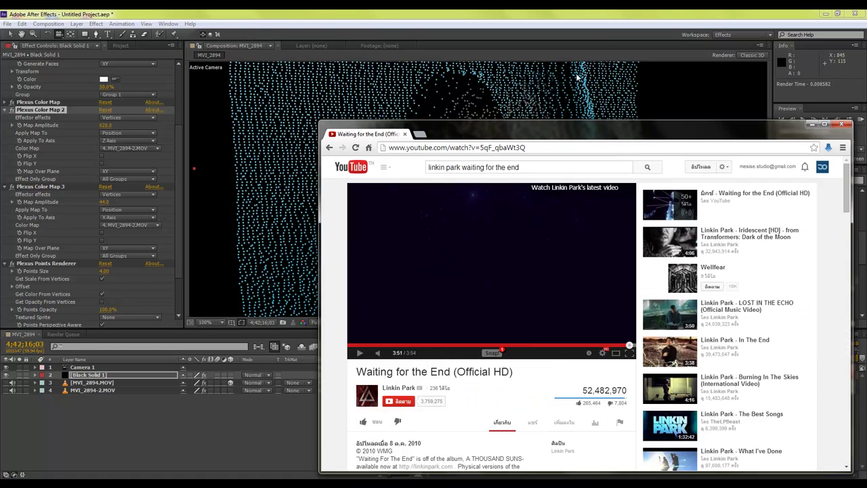
click(599, 16)
mouse_move(472, 187)
mouse_down()
mouse_move(478, 224)
mouse_move(446, 224)
mouse_up()
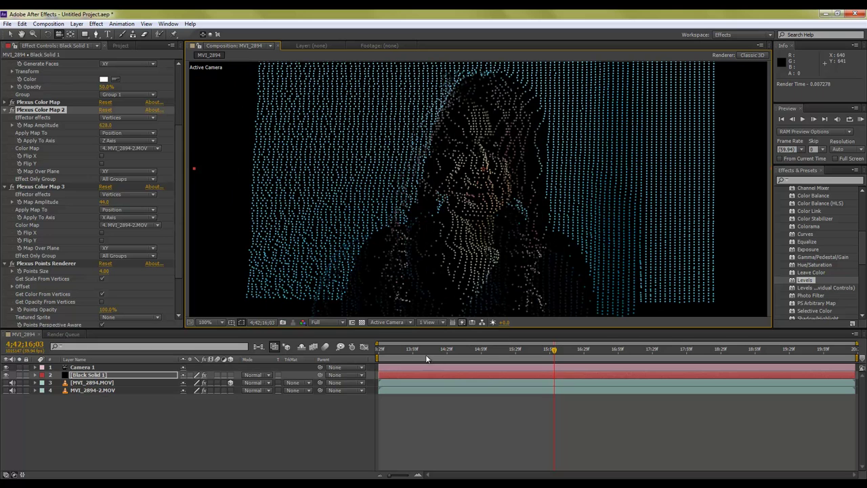
drag(392, 349, 441, 350)
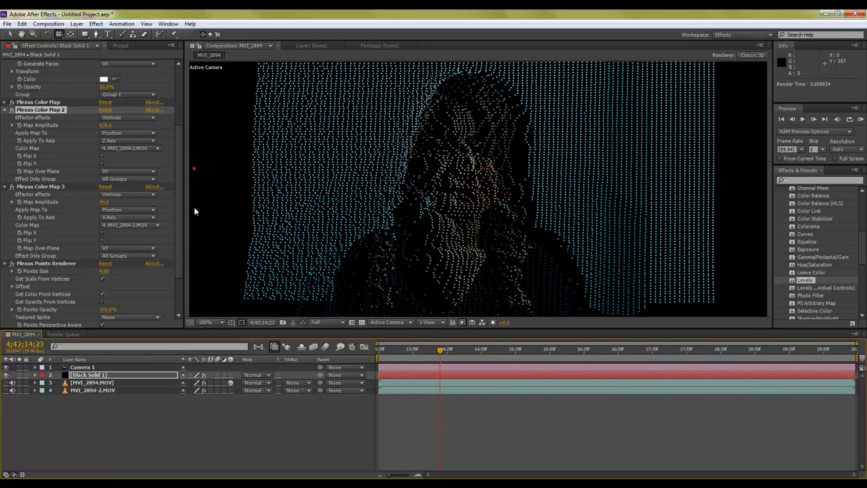
- Add a Noise effector from the Plexus Toolkit's Add Effector list
scroll(180, 104, up, 5)
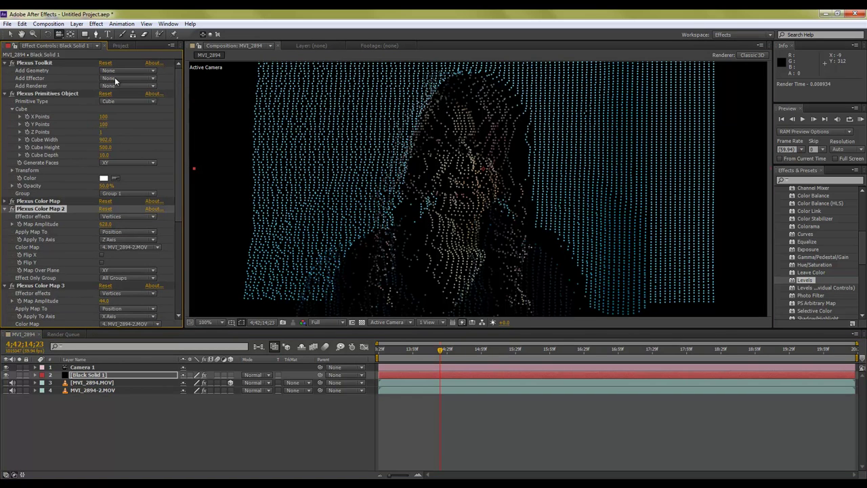
click(114, 77)
click(132, 97)
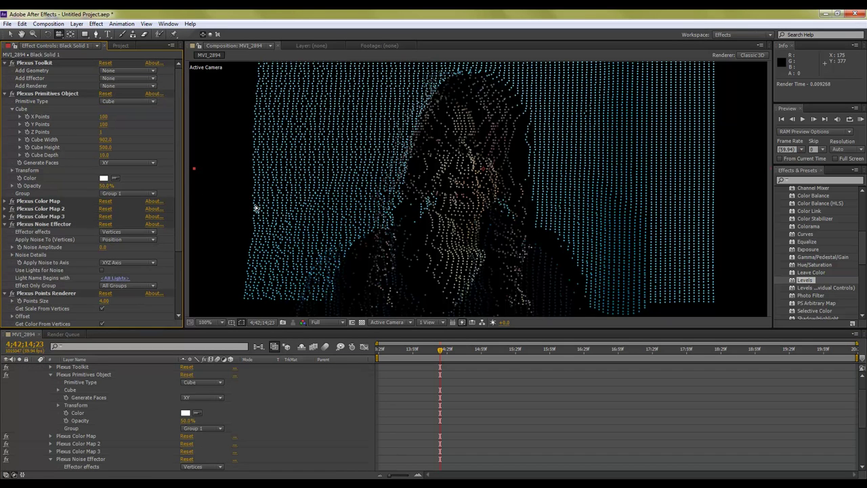
scroll(178, 198, down, 3)
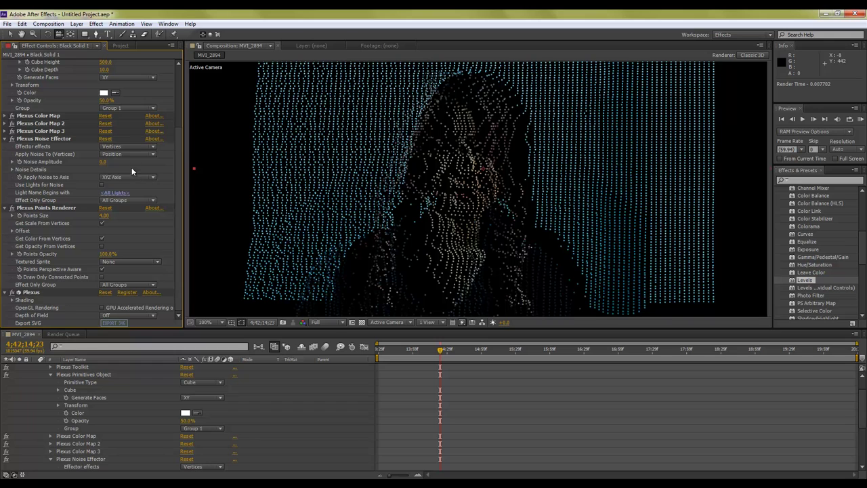
- At the comp start, raise Noise Amplitude to about 391 and step a few frames later
drag(397, 350, 378, 349)
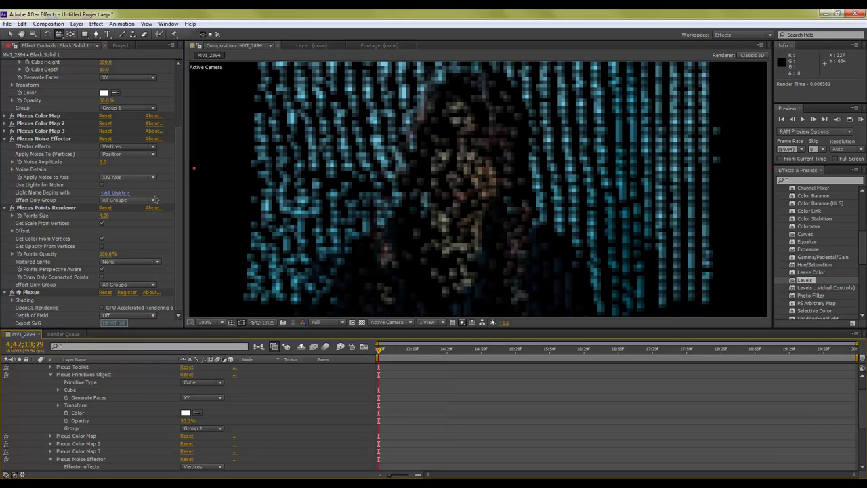
drag(103, 161, 135, 161)
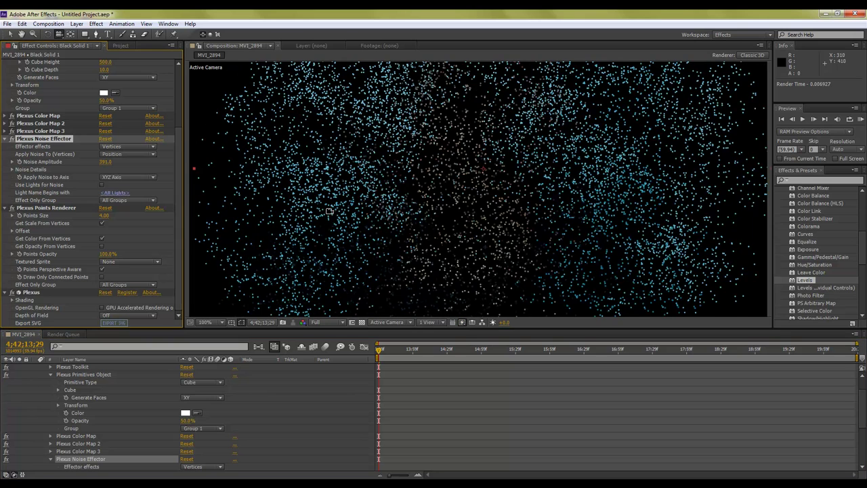
drag(395, 247, 404, 247)
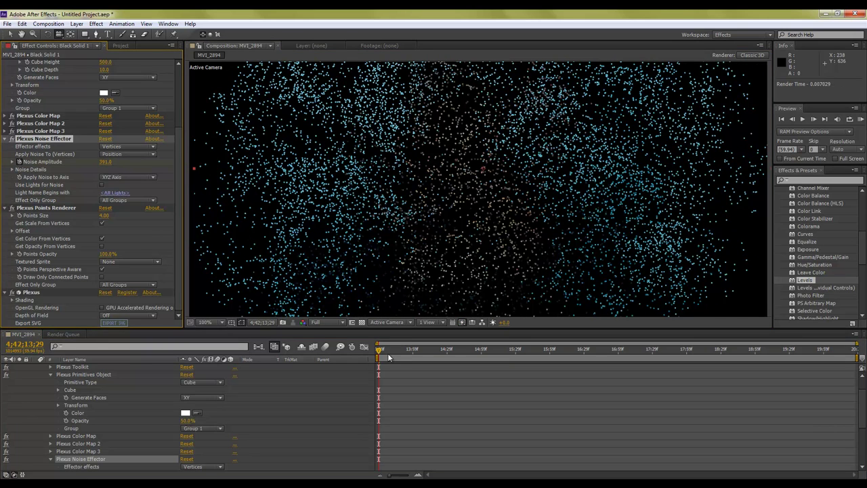
click(418, 475)
drag(402, 354, 405, 359)
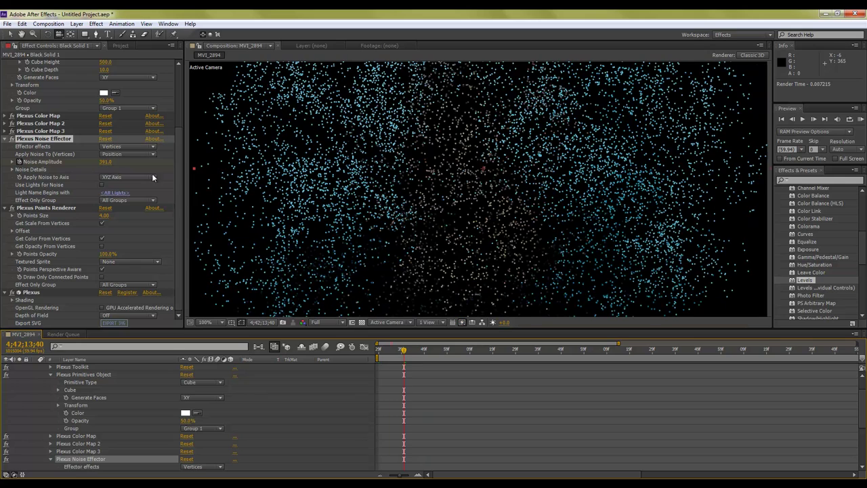
- Set Noise Amplitude to 0 a few frames in, then scrub the timeline to watch the points settle
click(107, 161)
text(0)
key(Return)
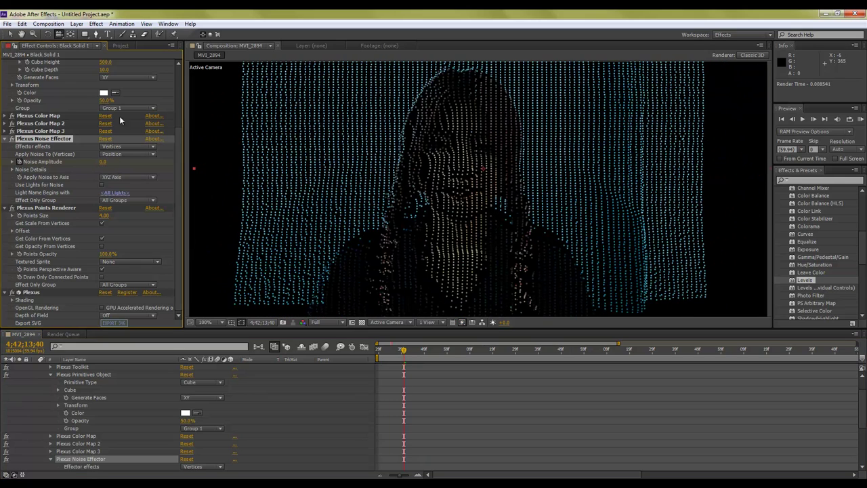
drag(381, 356, 397, 357)
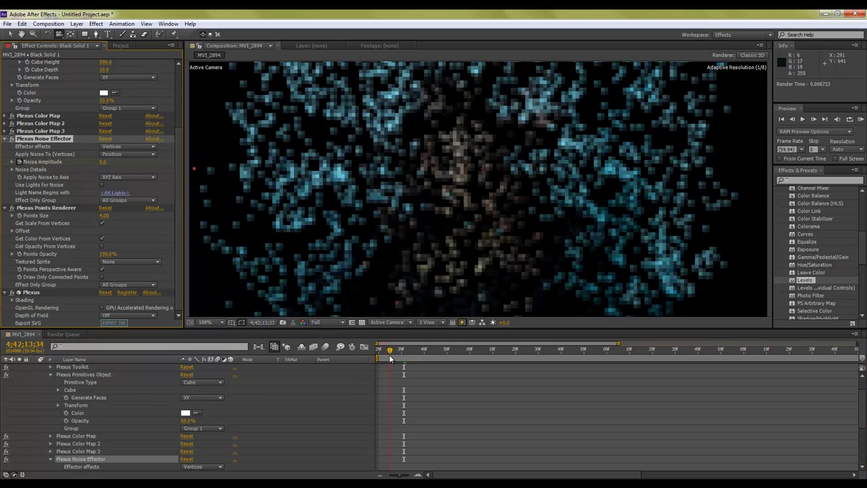
drag(398, 349, 416, 351)
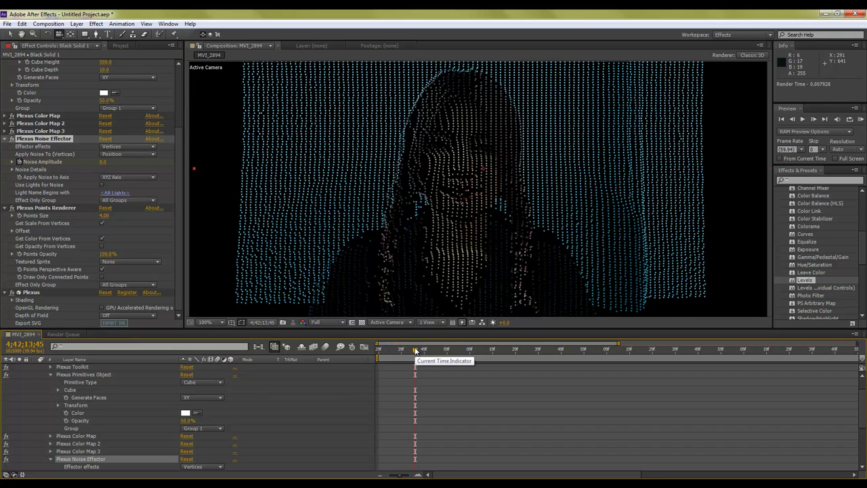
drag(415, 350, 464, 360)
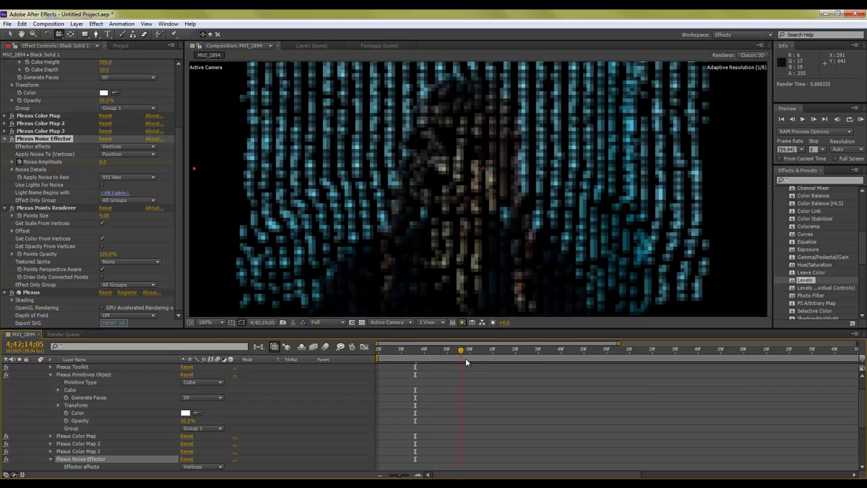
drag(434, 277, 463, 285)
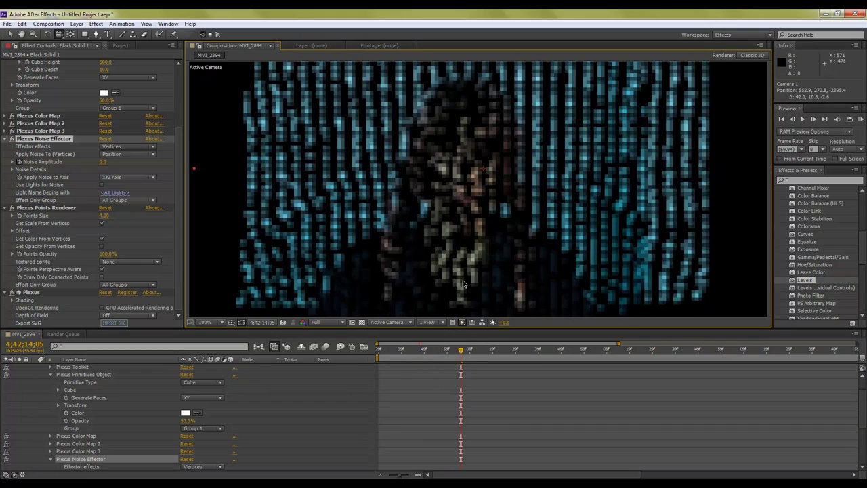
drag(461, 350, 640, 356)
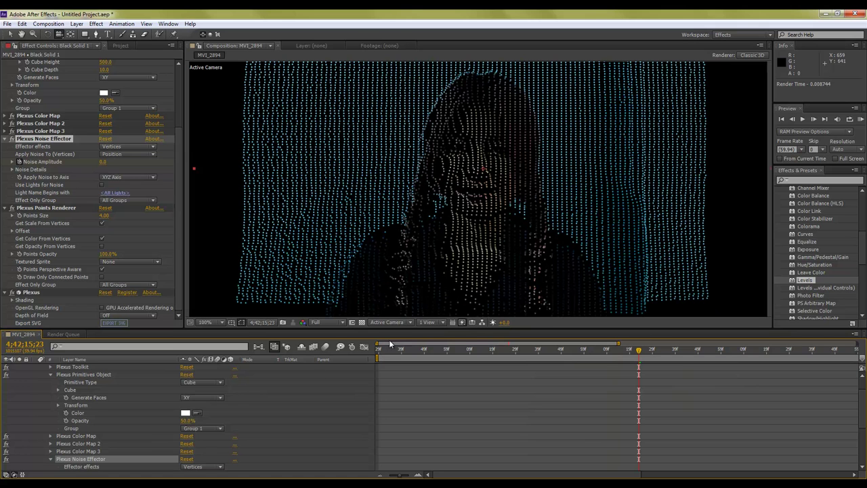
scroll(93, 390, up, 2)
- At the comp start, keyframe Camera 1's Position, Orientation and X, Y and Z Rotation
click(38, 382)
click(35, 376)
click(90, 368)
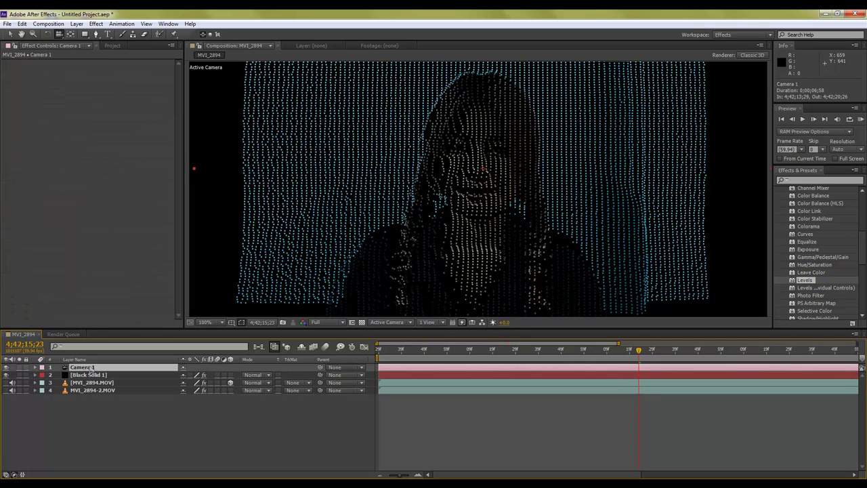
drag(415, 354, 364, 352)
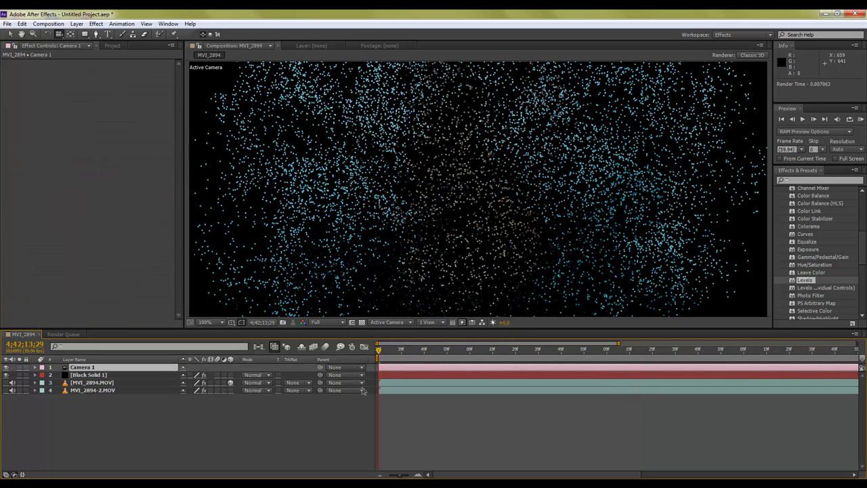
key(p)
key(shift+r)
click(58, 375)
click(58, 382)
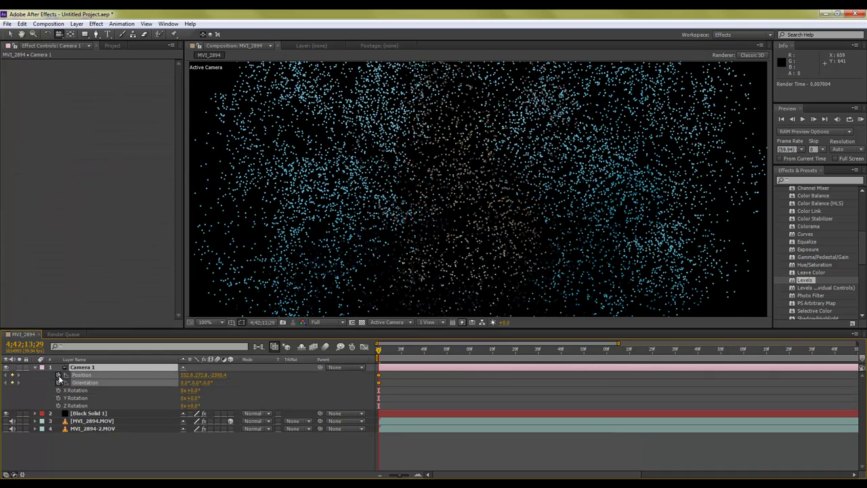
click(59, 390)
click(58, 397)
click(58, 405)
- At the comp end, move Camera 1 to create its ending keyframes
click(502, 353)
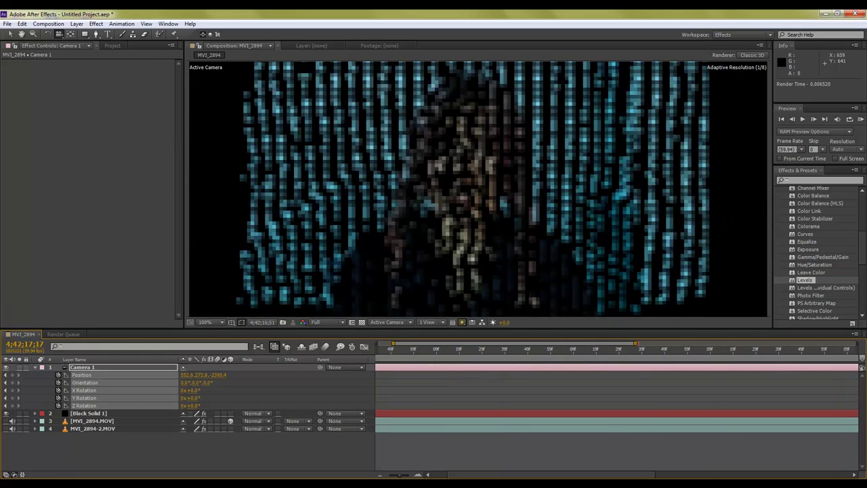
click(383, 474)
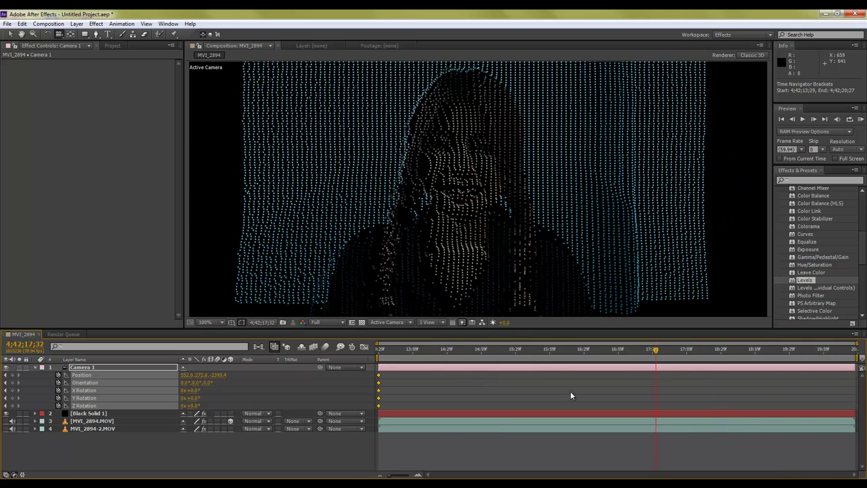
click(854, 350)
mouse_move(485, 197)
mouse_down()
mouse_move(477, 196)
mouse_move(513, 254)
mouse_move(531, 257)
mouse_move(540, 285)
mouse_up()
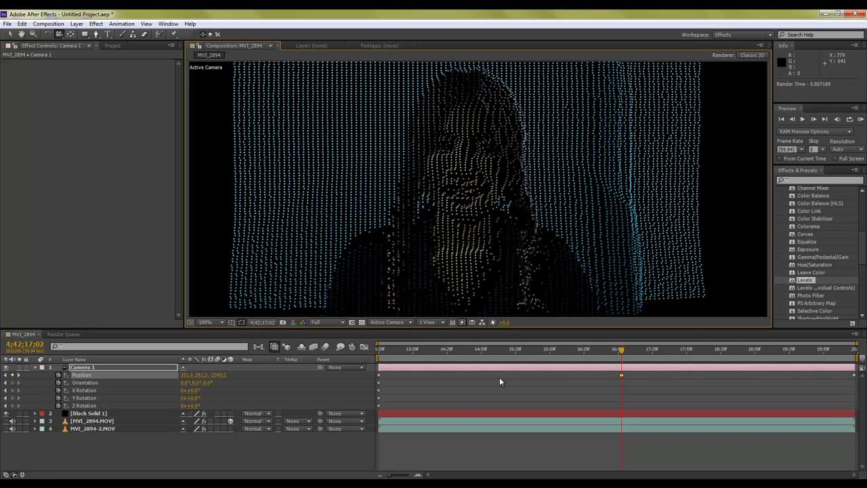
click(36, 368)
- Create a new 1920×1080, 25 fps composition named Comp 1
click(112, 46)
click(47, 295)
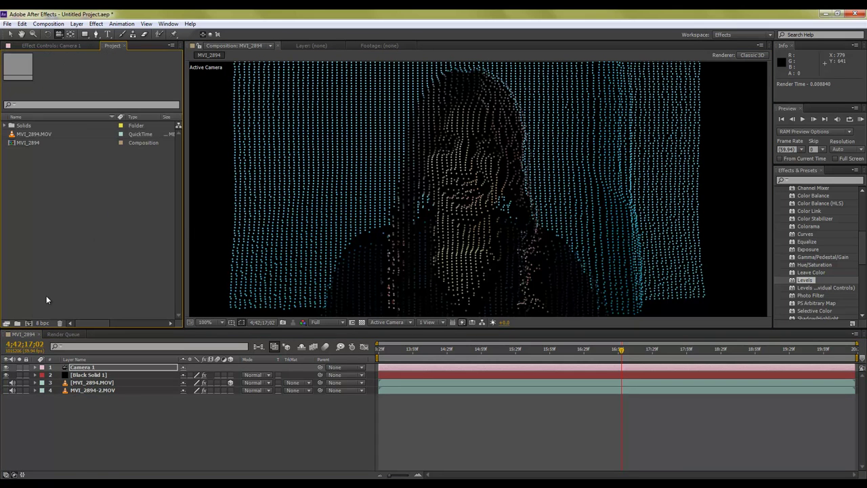
click(29, 323)
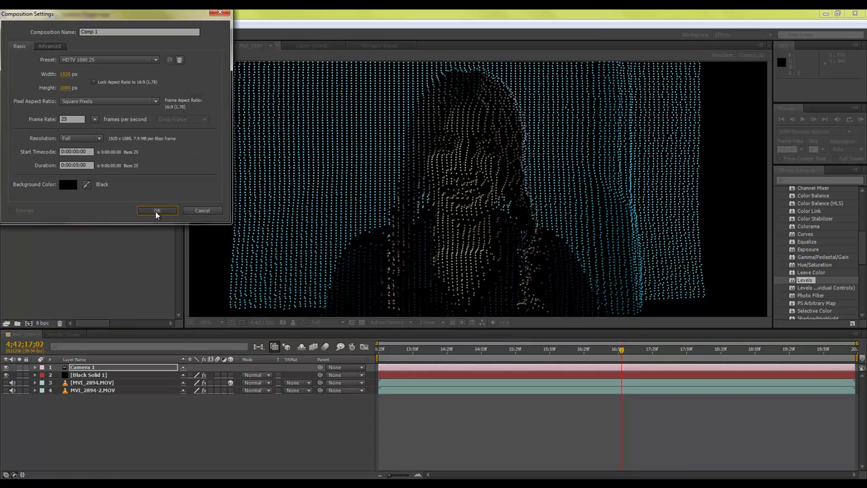
click(156, 211)
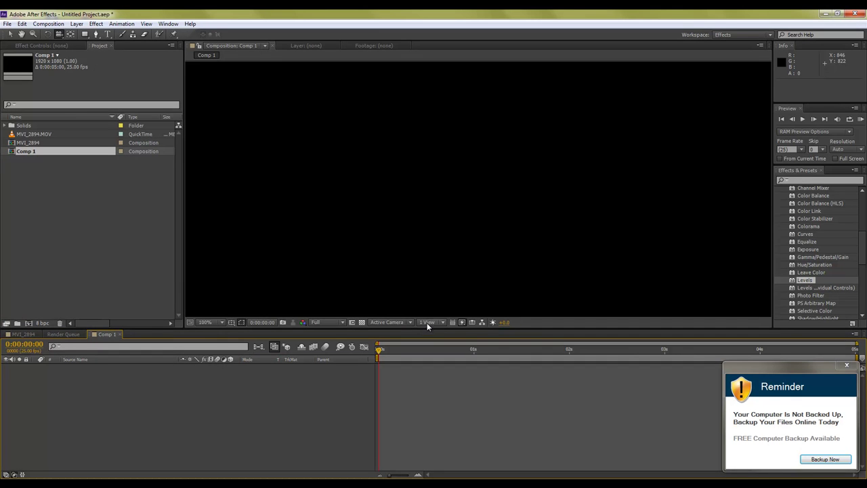
- Draw a tall white rectangle bar and move it to the frame's right edge
drag(393, 328, 393, 363)
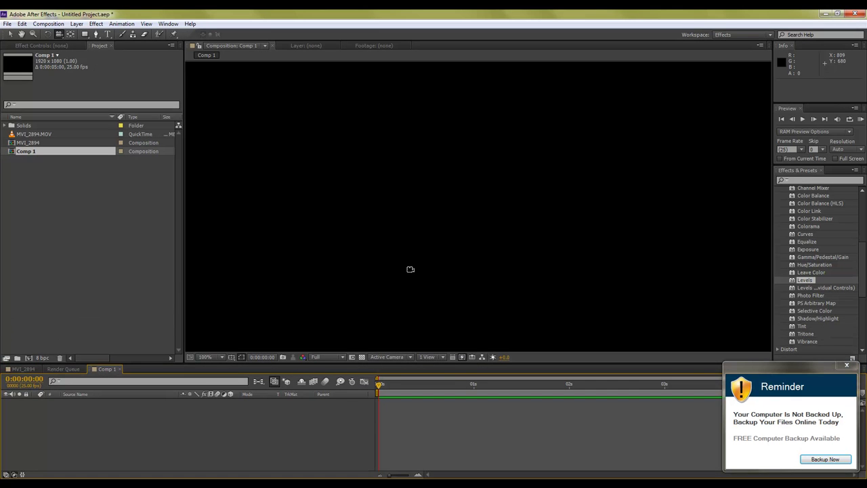
key(comma)
click(85, 34)
drag(477, 85, 483, 330)
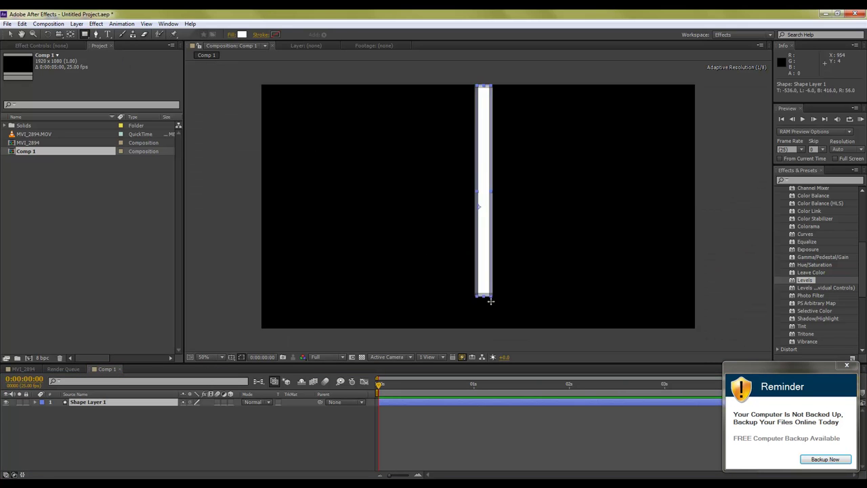
key(v)
mouse_move(482, 301)
mouse_down()
mouse_move(681, 286)
mouse_move(651, 268)
mouse_up()
- Duplicate the bar into four bars and select all four together
key(ctrl+d)
key(ctrl+a)
key(ctrl+d)
click(630, 261)
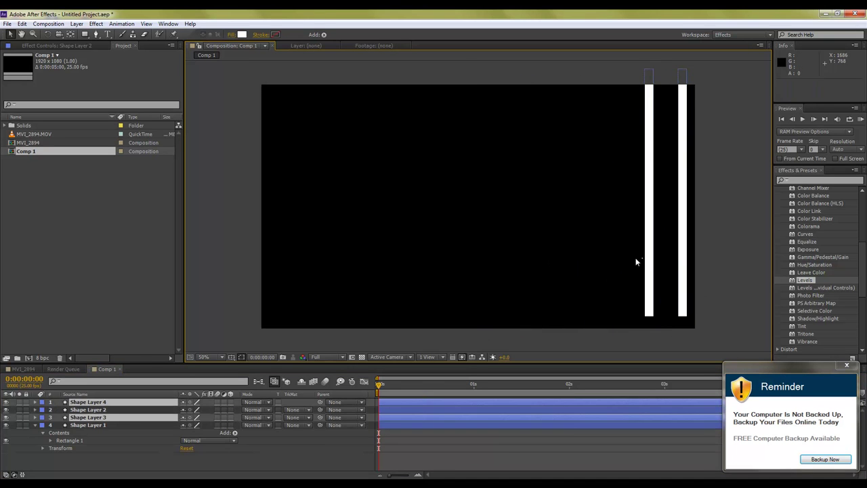
mouse_move(732, 222)
mouse_down()
mouse_move(620, 246)
mouse_move(584, 271)
mouse_up()
click(637, 260)
click(630, 244)
shift+click(659, 271)
drag(721, 214, 421, 317)
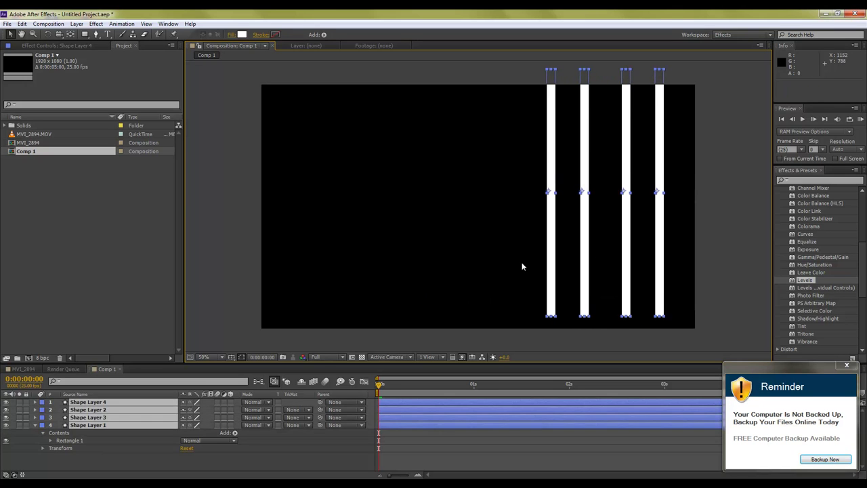
- Duplicate and shift the bars leftward into sixteen evenly spaced bars, undoing one extra duplication
key(ctrl+d)
drag(628, 262, 481, 262)
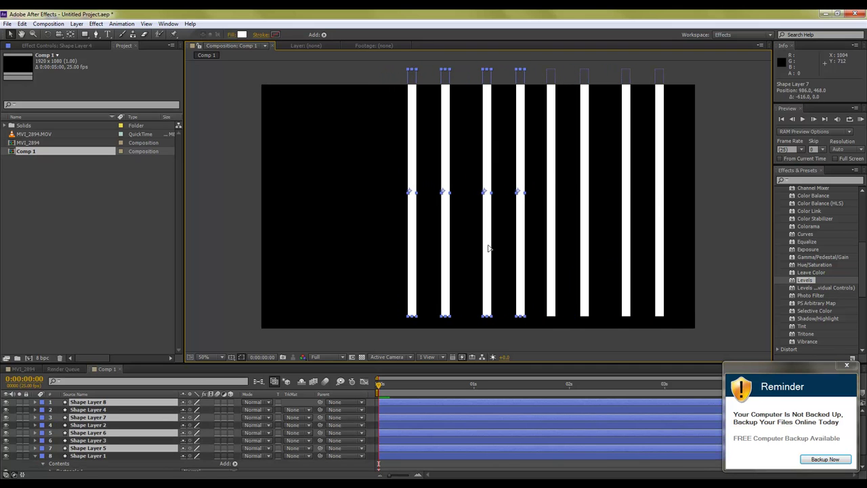
key(ctrl+d)
mouse_move(647, 254)
mouse_down()
mouse_move(332, 236)
mouse_move(352, 235)
mouse_up()
key(ctrl+a)
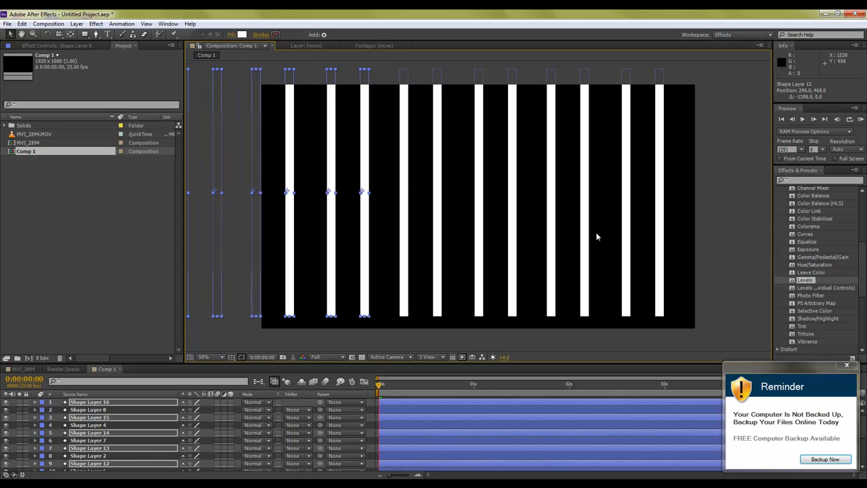
key(comma)
key(comma)
key(comma)
key(ctrl+d)
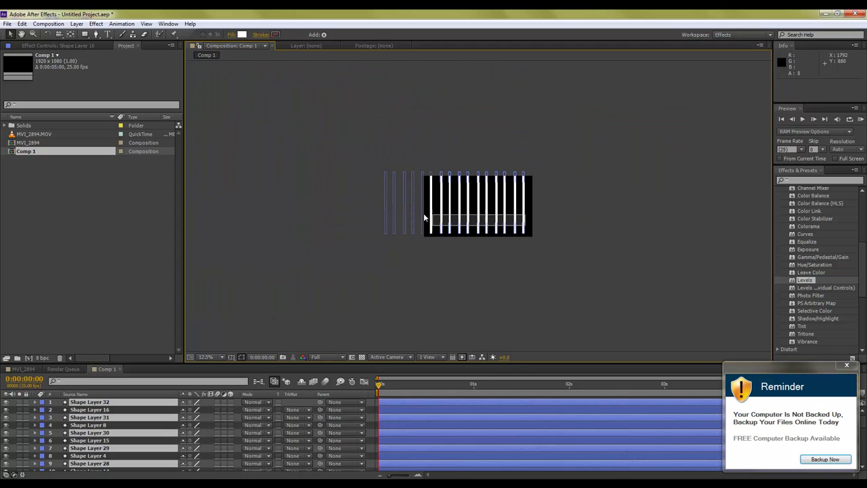
key(ctrl+z)
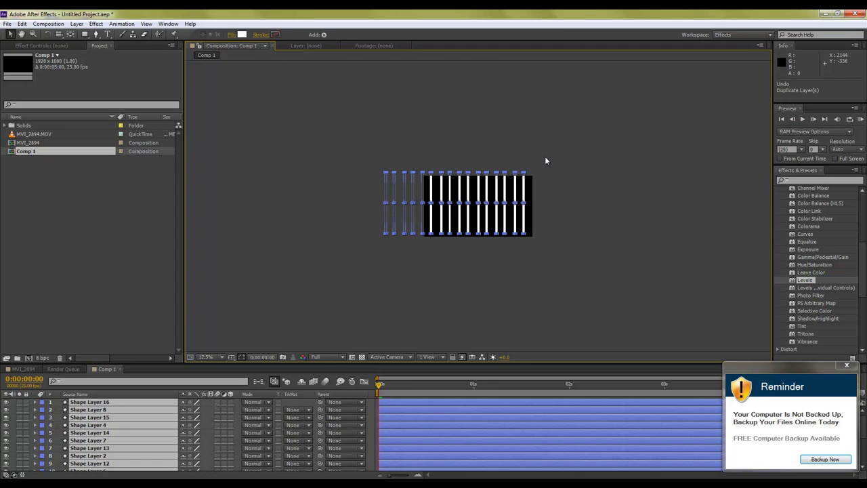
- Duplicate the sixteen bars into thirty-two and move them all off-frame to the left
mouse_move(527, 233)
mouse_down()
mouse_move(547, 231)
mouse_move(258, 216)
mouse_move(502, 233)
mouse_up()
key(ctrl+d)
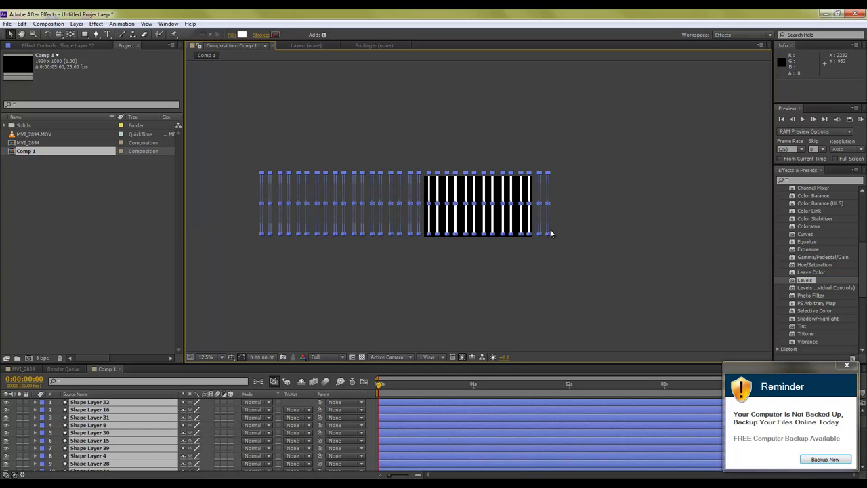
drag(598, 141, 185, 236)
drag(549, 229, 420, 231)
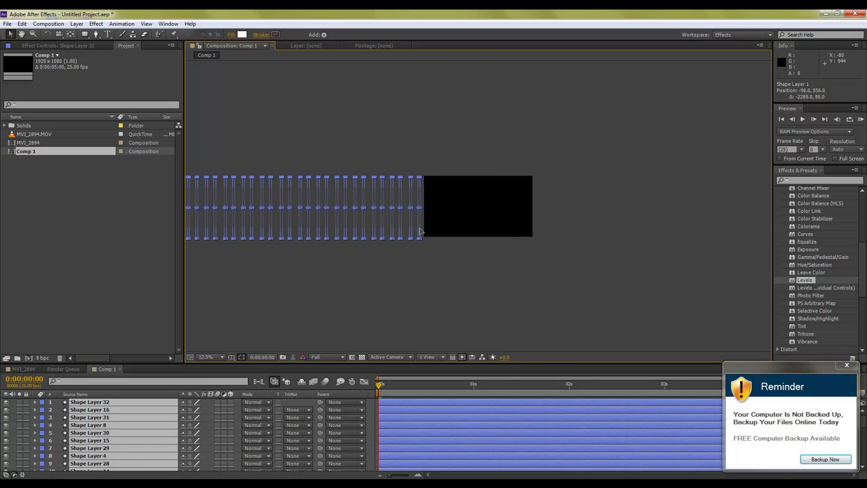
- Keyframe the bars to sweep past the right edge by the end, then add Comp 1 to MVI_2894
key(alt+shift+p)
click(64, 412)
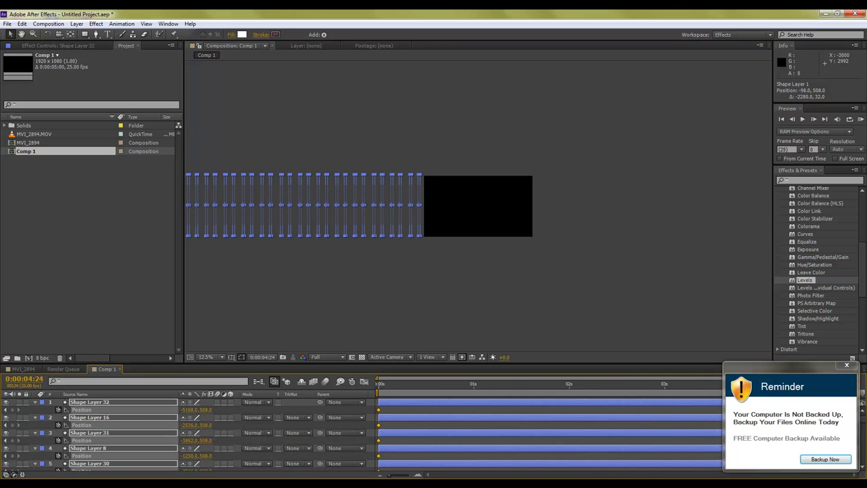
click(846, 366)
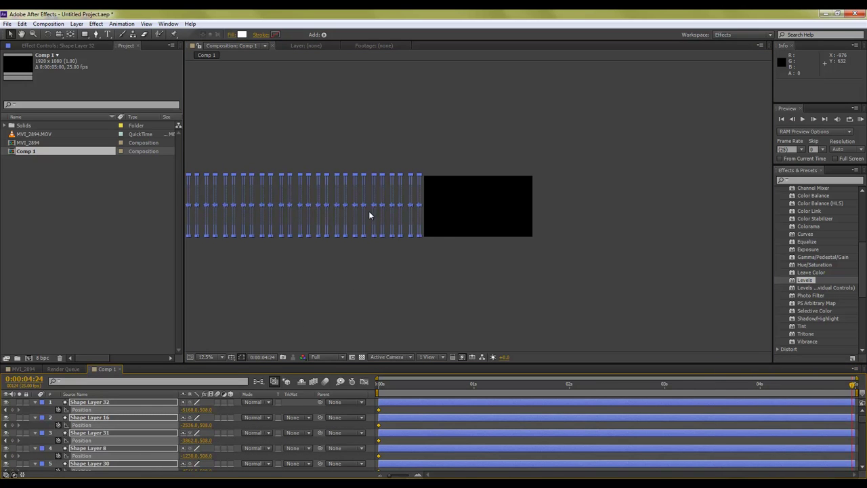
drag(340, 227, 709, 239)
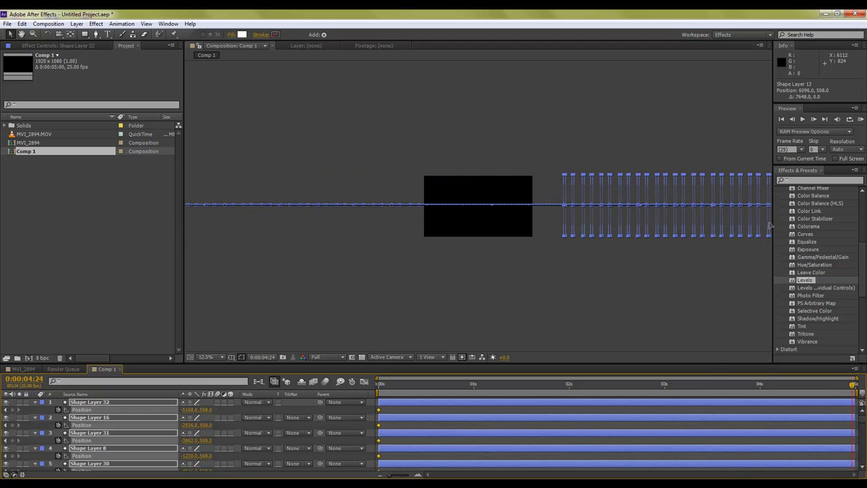
mouse_move(392, 387)
mouse_down()
mouse_move(761, 390)
mouse_move(570, 388)
mouse_up()
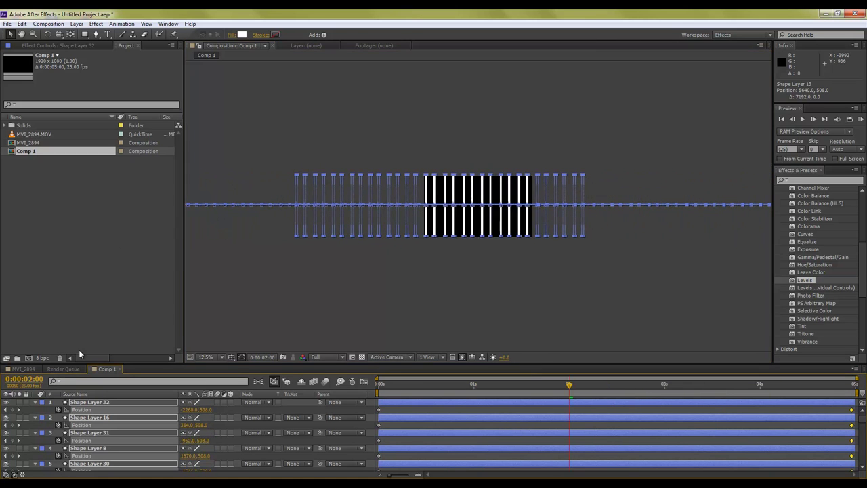
click(30, 369)
drag(27, 152, 89, 438)
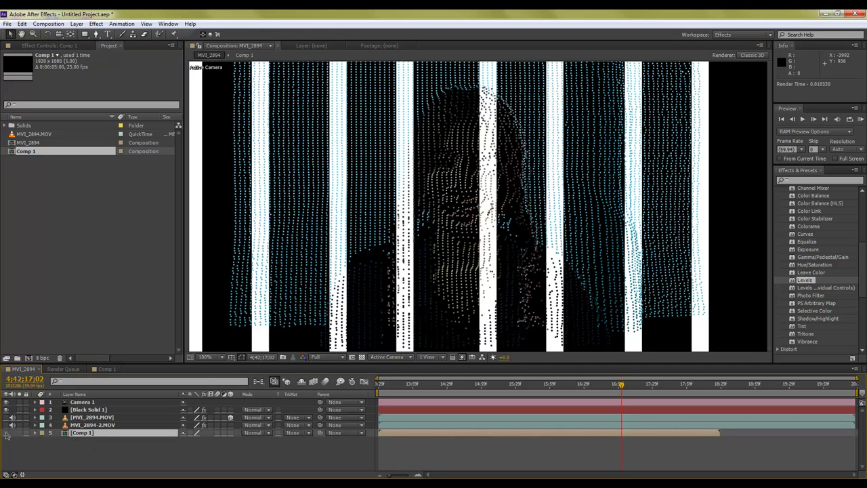
- Hide the Comp 1 layer and apply Gaussian Blur from Blur & Sharpen to it
click(7, 433)
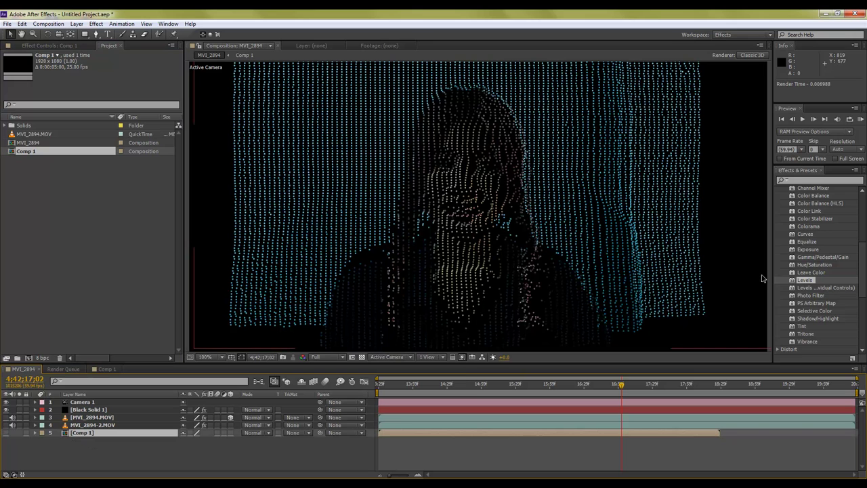
scroll(863, 243, up, 3)
scroll(863, 244, up, 3)
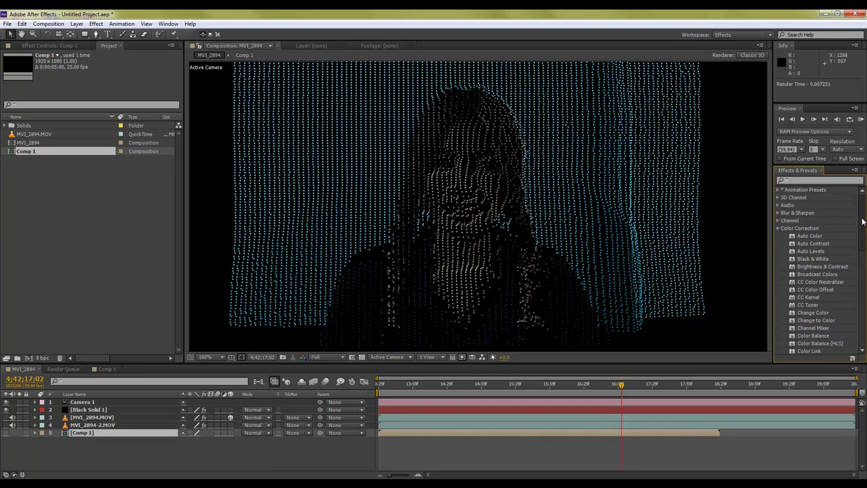
click(778, 229)
click(778, 213)
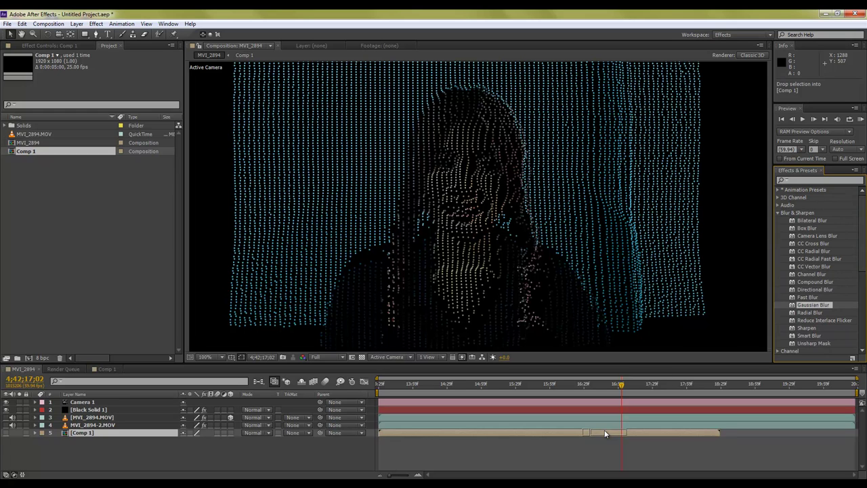
drag(812, 307, 605, 429)
- Set the Gaussian Blur Blurriness to about 13.6 and leave Comp 1 hidden
drag(107, 70, 128, 71)
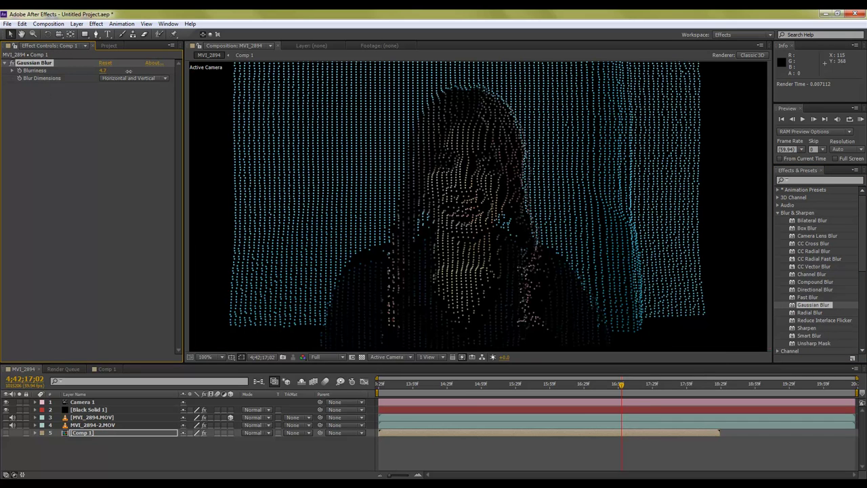
click(7, 433)
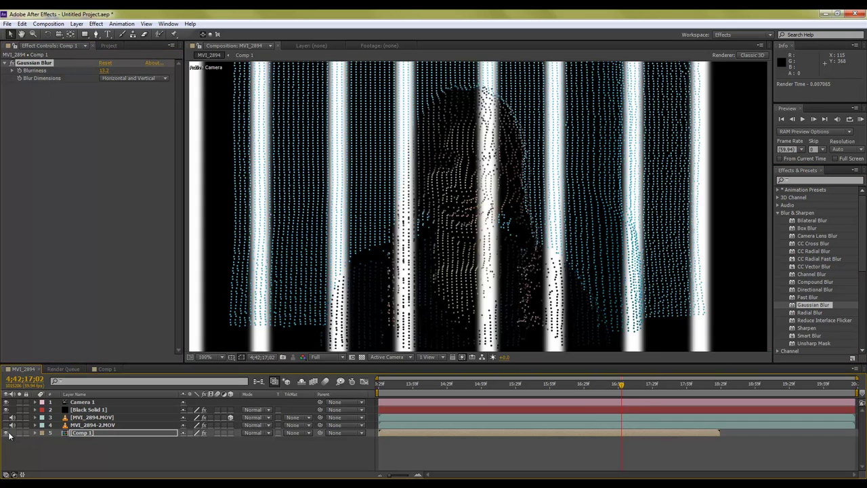
drag(103, 70, 107, 70)
click(8, 433)
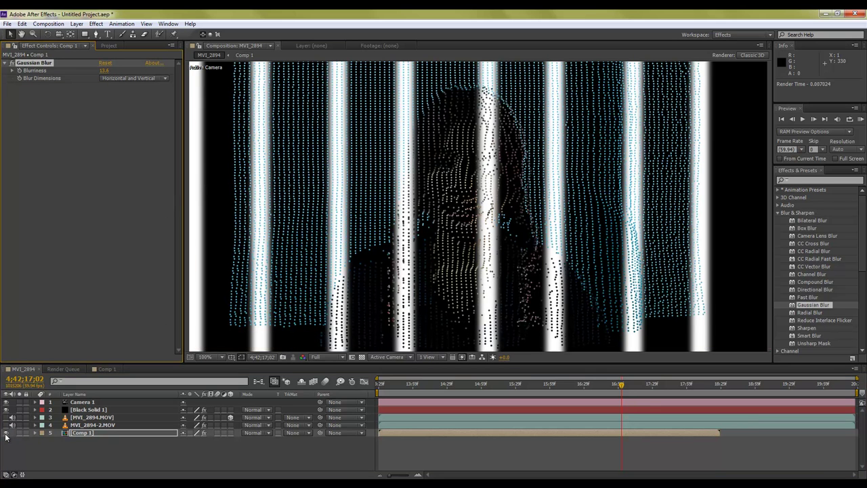
click(87, 410)
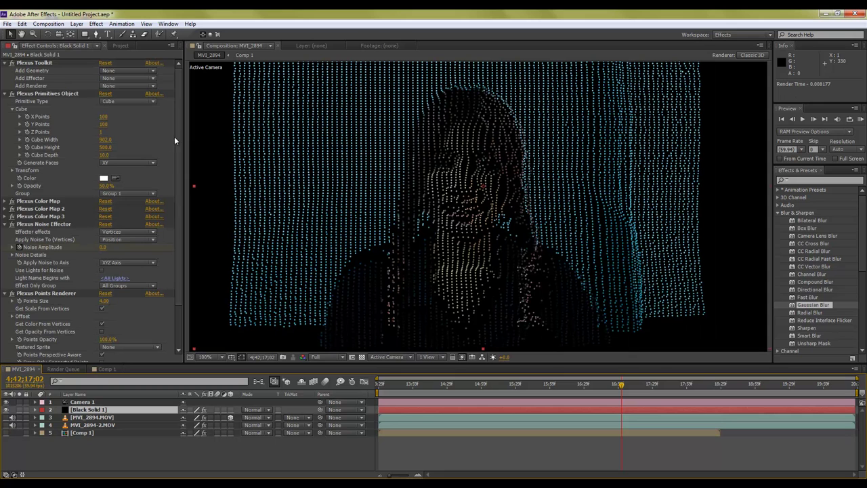
- Add a Plexus Color Map effector to Black Solid 1 that uses Comp 1 to drive point position
drag(179, 125, 176, 131)
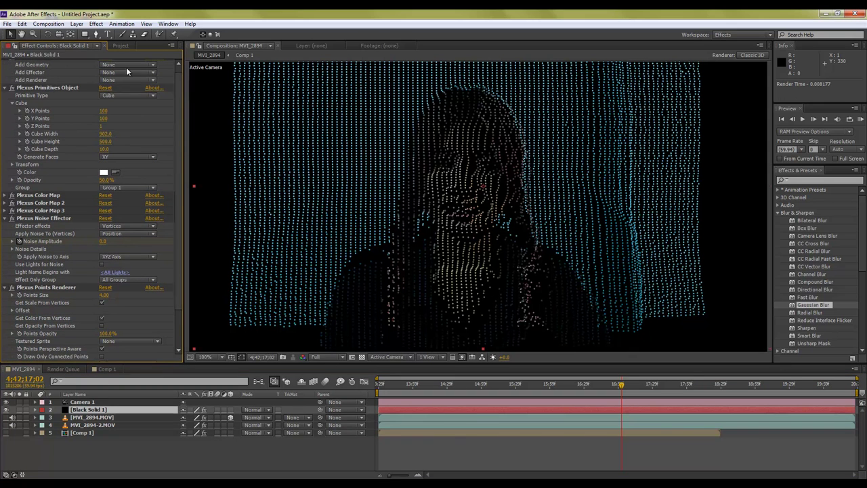
click(127, 72)
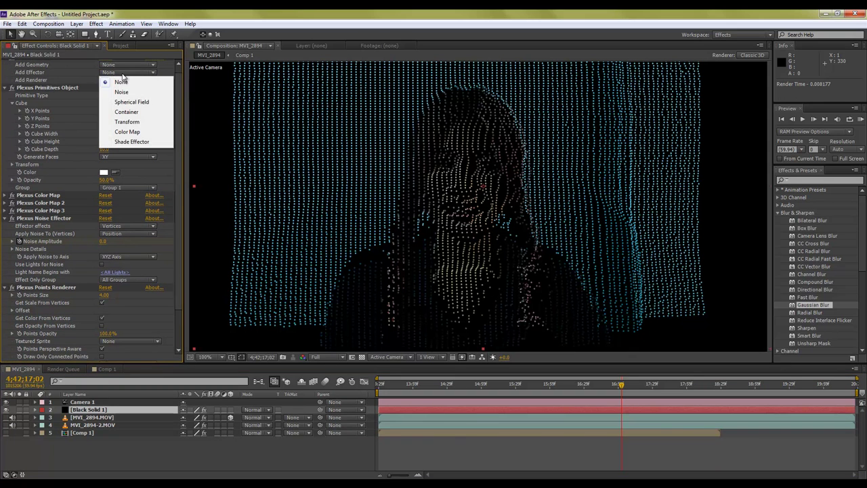
click(137, 133)
scroll(129, 202, down, 4)
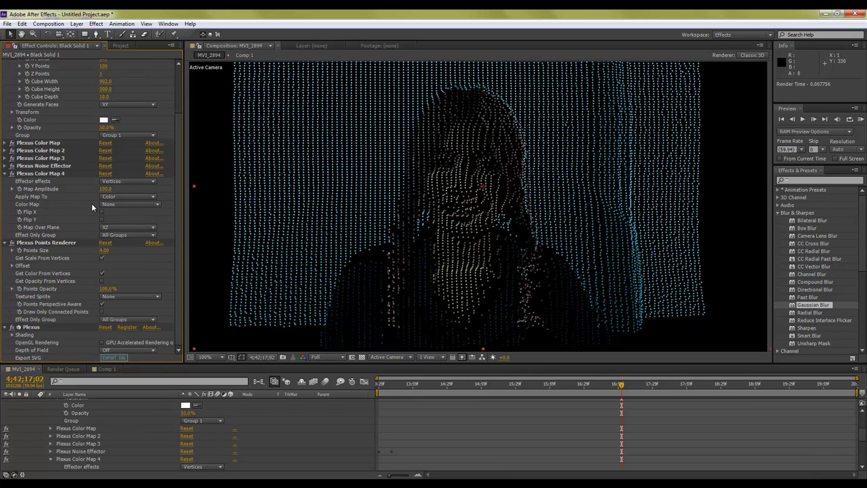
click(115, 204)
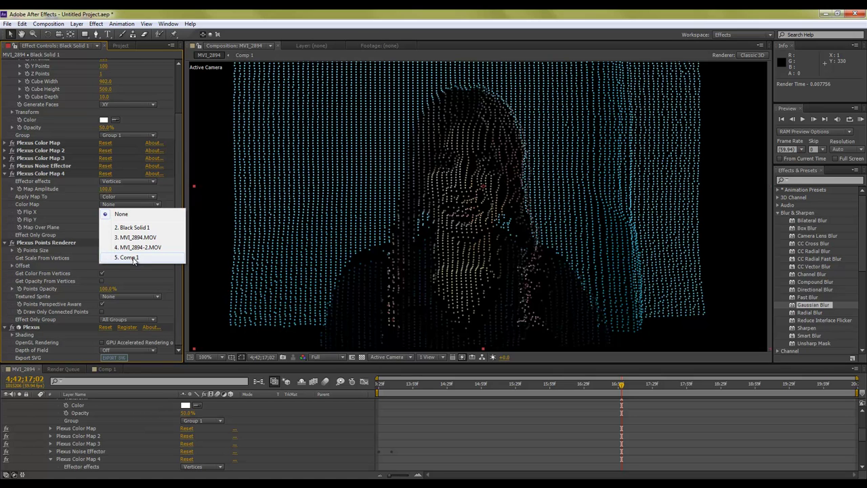
click(129, 257)
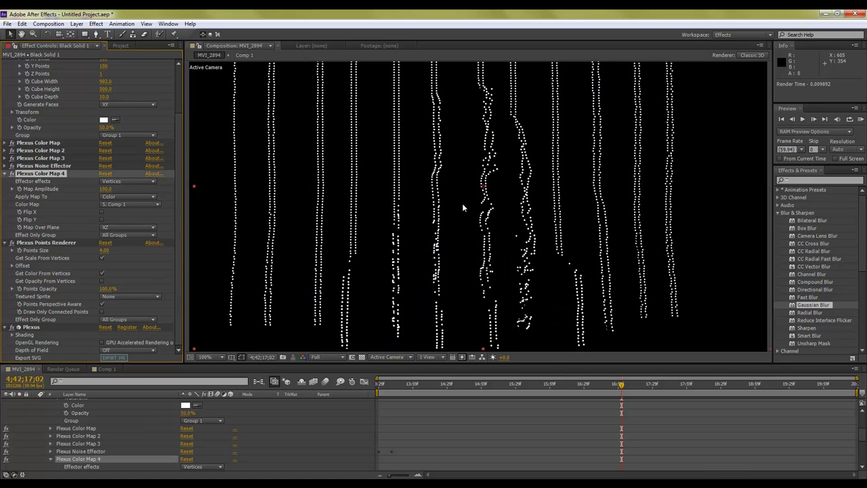
click(142, 197)
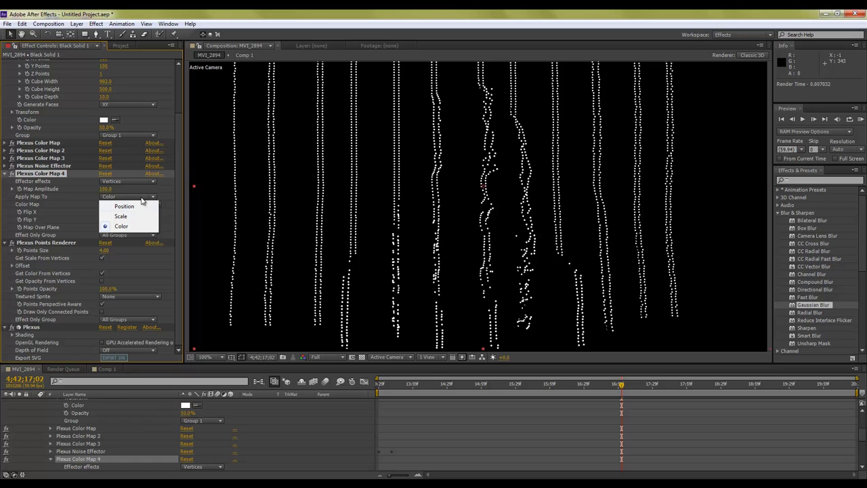
click(136, 206)
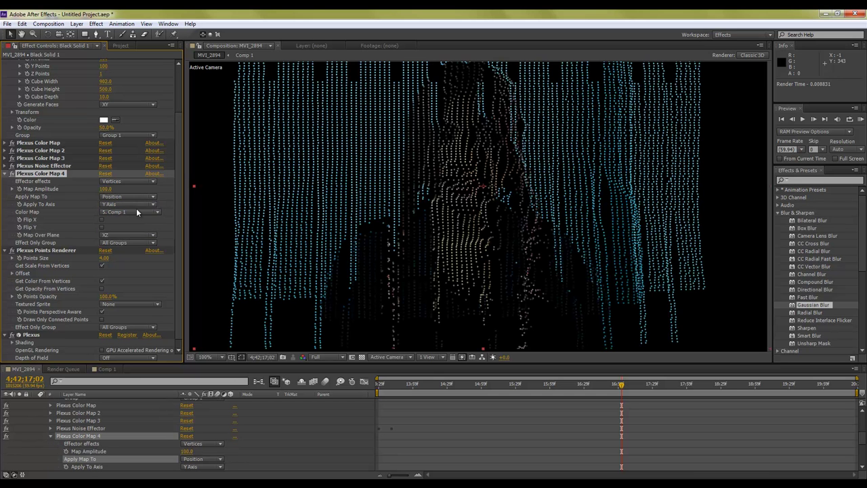
drag(397, 385, 413, 385)
- Try Map Amplitude values of 10 and then 20, previewing the ripple at later frames
click(451, 396)
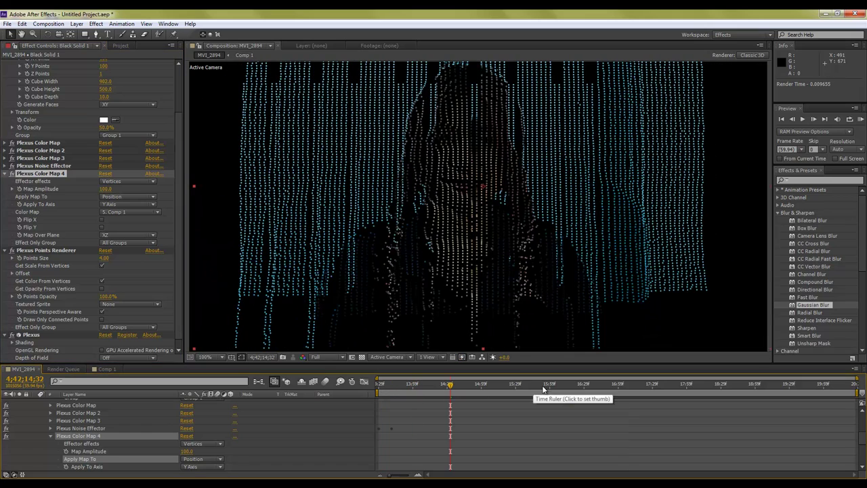
click(543, 388)
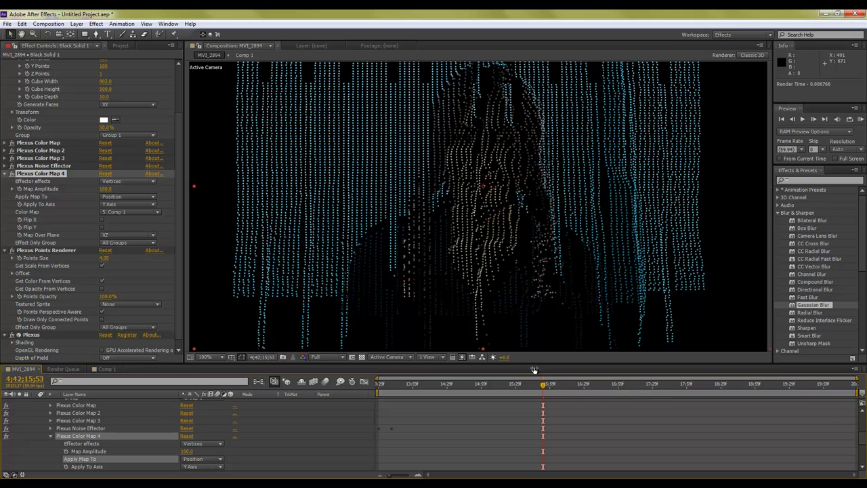
click(106, 190)
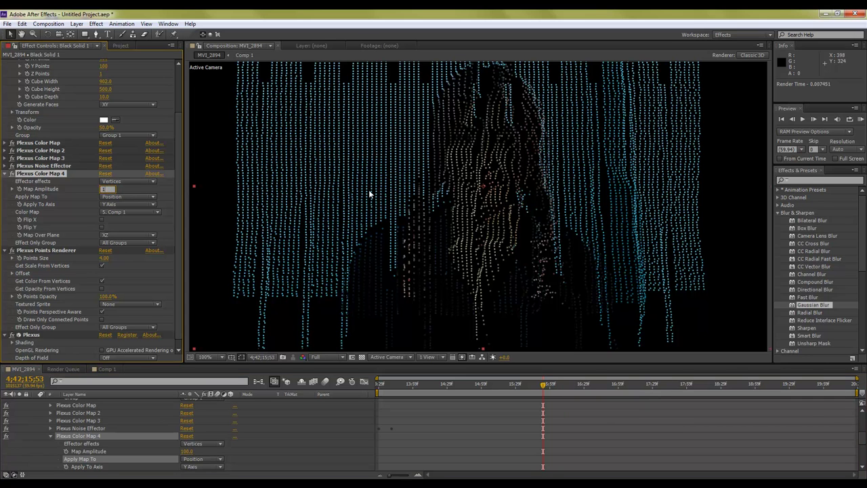
text(10)
key(Return)
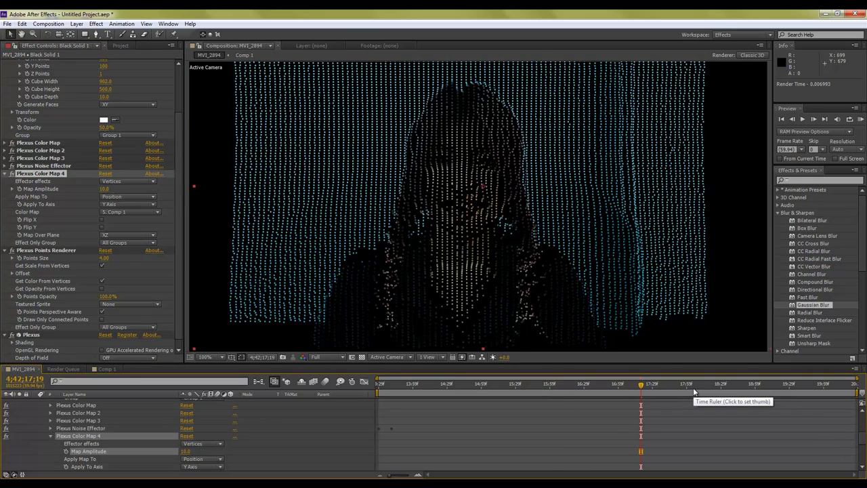
click(703, 391)
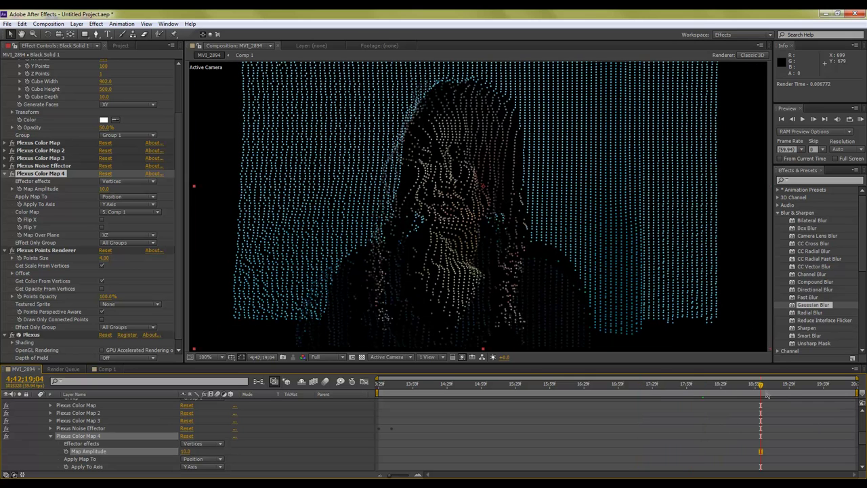
drag(103, 188, 221, 196)
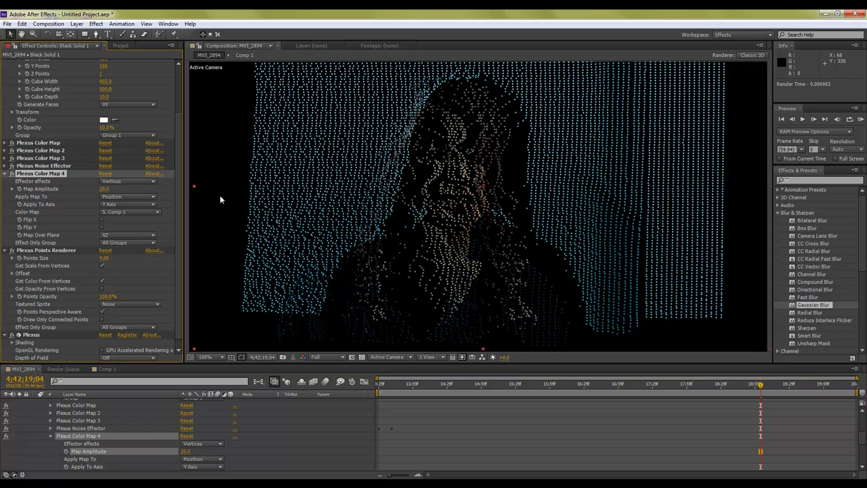
- Map over the XY plane and push the points along the Z axis
click(126, 236)
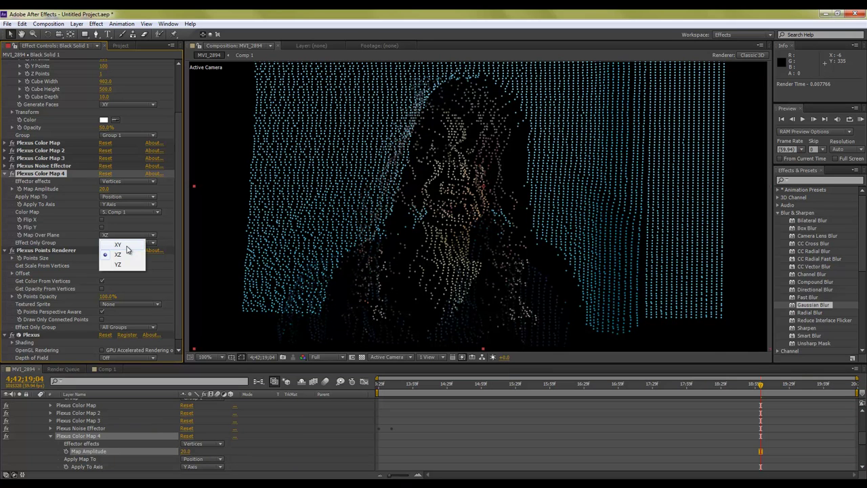
click(127, 245)
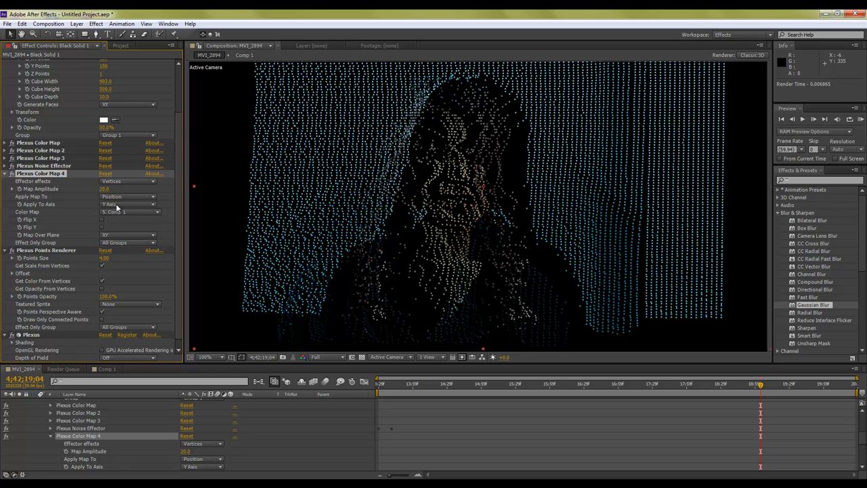
click(116, 205)
click(122, 234)
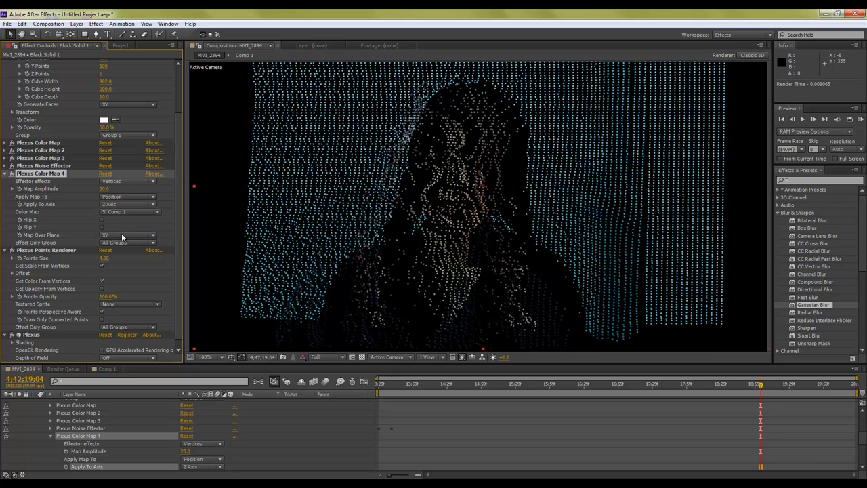
drag(453, 383, 491, 383)
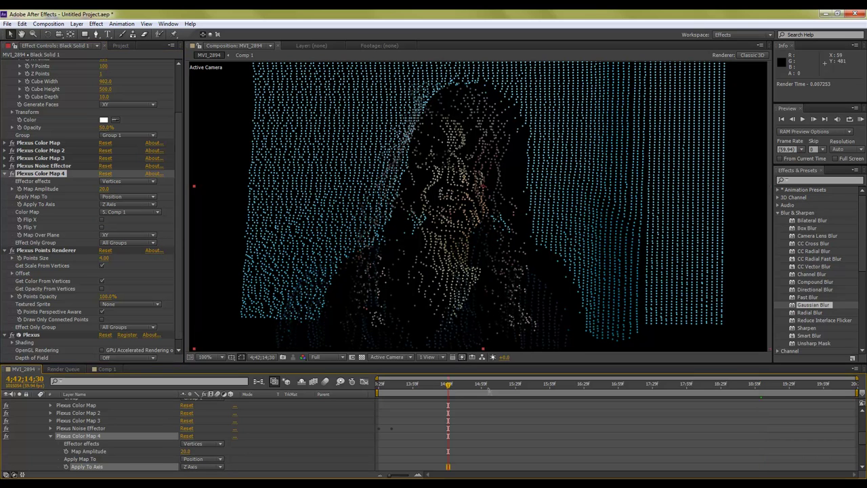
click(572, 388)
- Set Map Amplitude to 50 and scrub to check the ripple
click(105, 190)
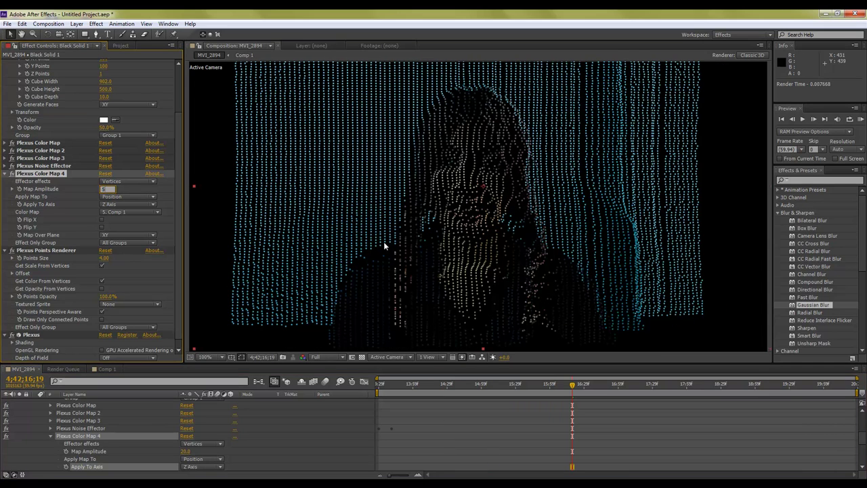
key(Return)
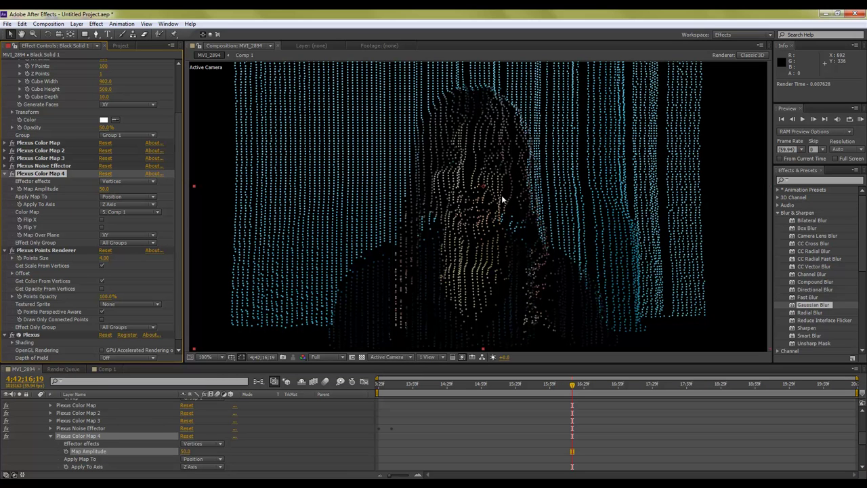
drag(411, 388, 418, 389)
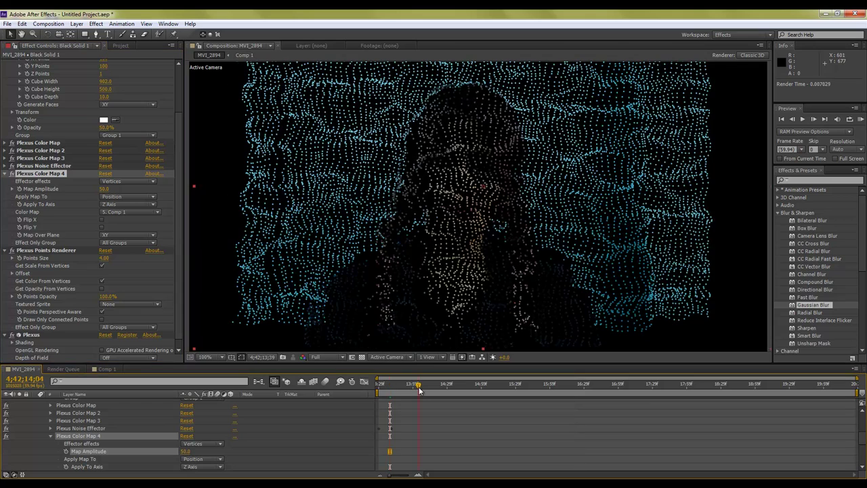
click(434, 389)
scroll(813, 448, down, 5)
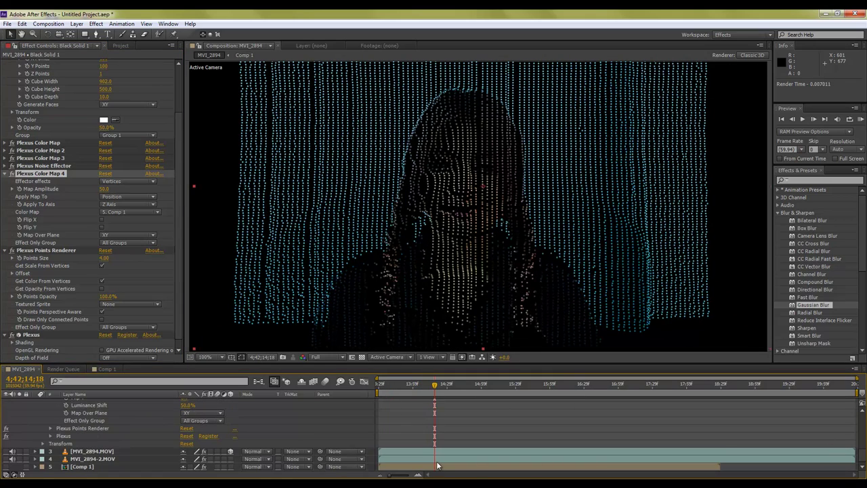
- Start the Comp 1 layer later, preview the sweep up to frame 15;59, and zoom the viewer to 50%
drag(487, 471, 564, 471)
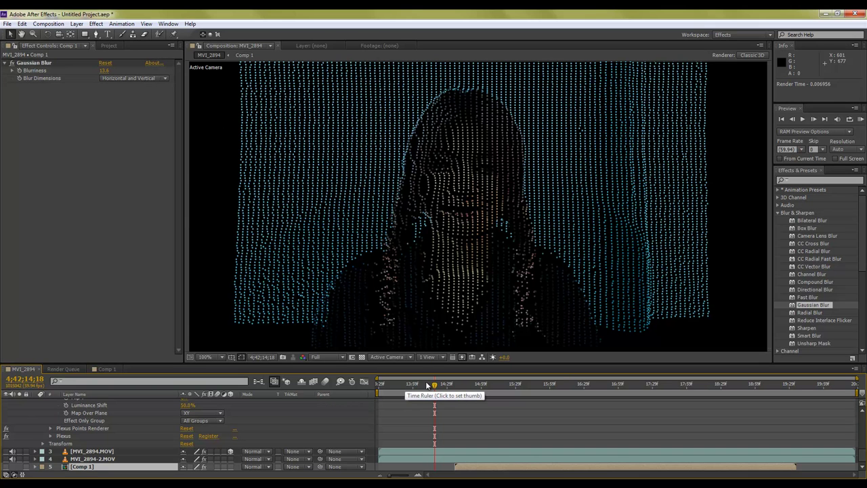
click(450, 386)
click(480, 387)
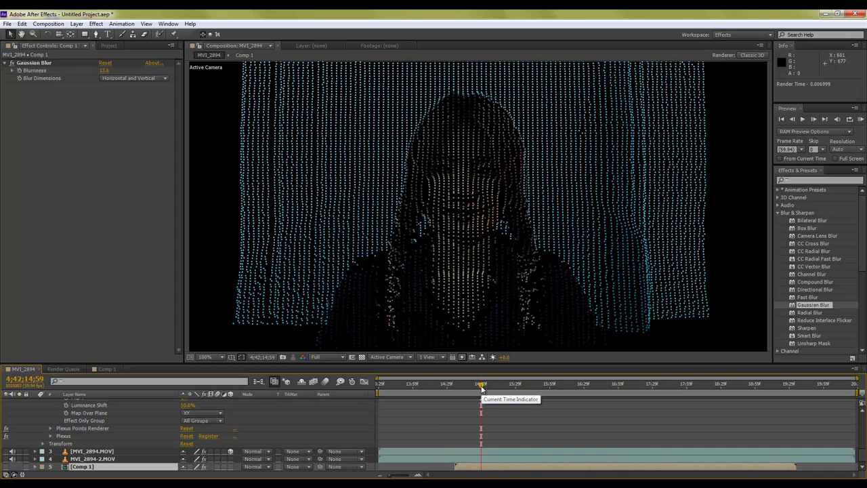
click(509, 389)
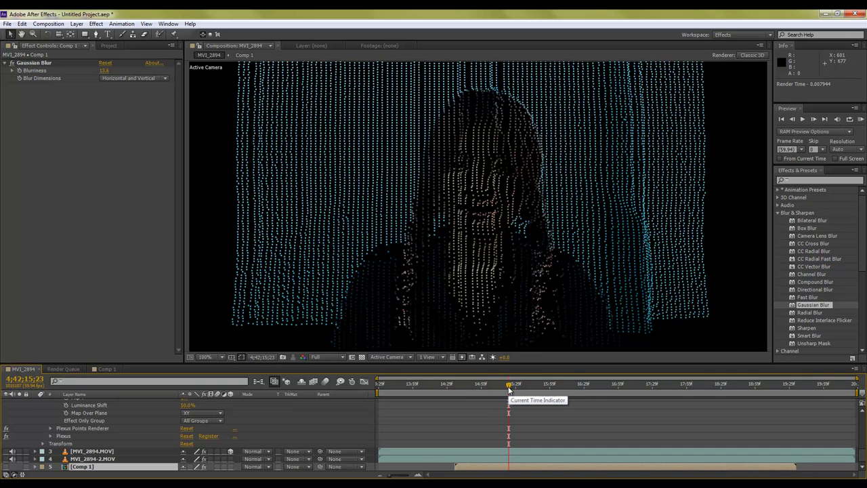
click(550, 390)
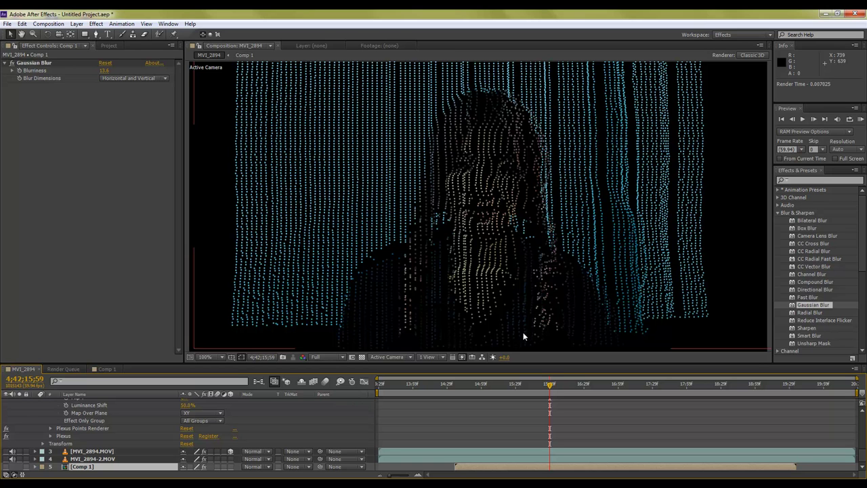
key(comma)
key(comma)
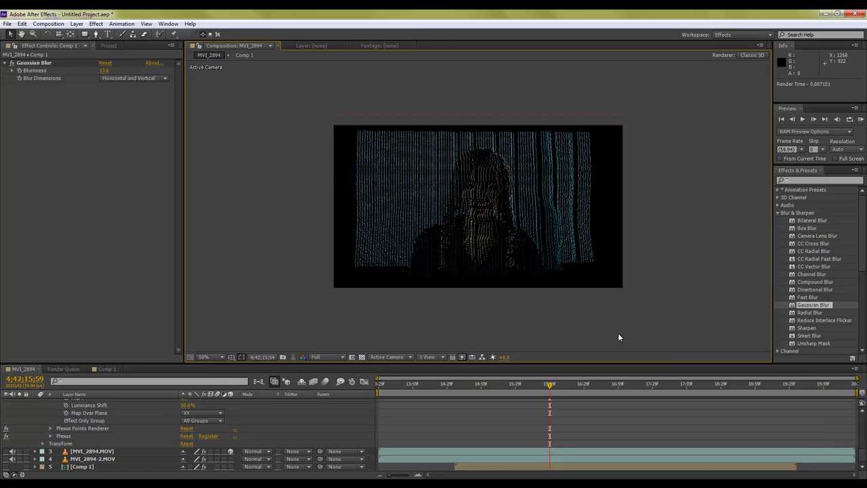
- Add the MVI_2894 composition to the Render Queue
click(7, 23)
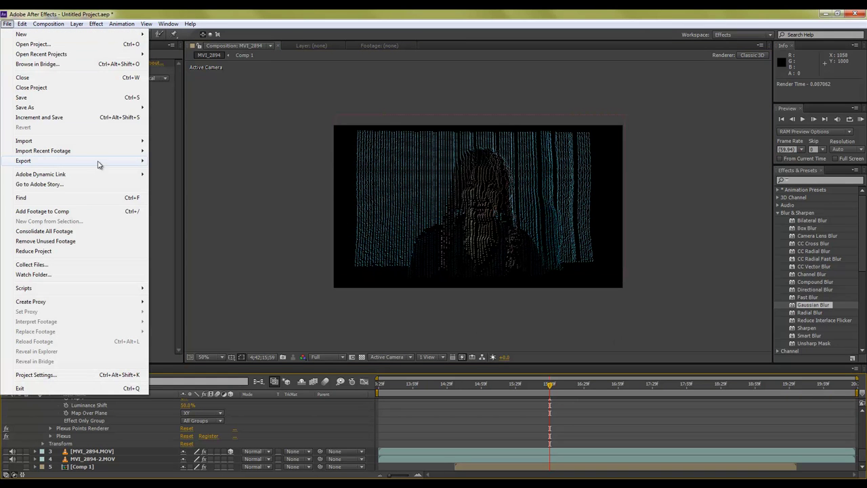
mouse_move(101, 161)
click(196, 160)
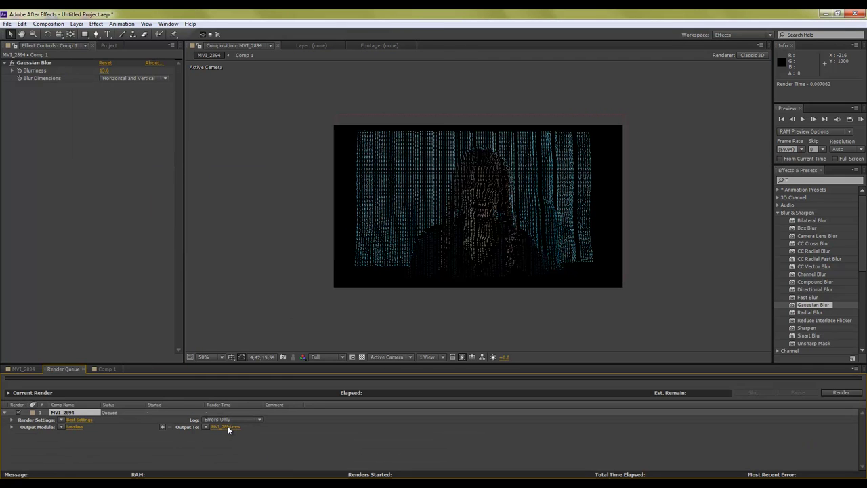
- Output to the Desktop as MVI_2894-2.mov, keeping the original file, and start rendering
click(228, 426)
click(36, 91)
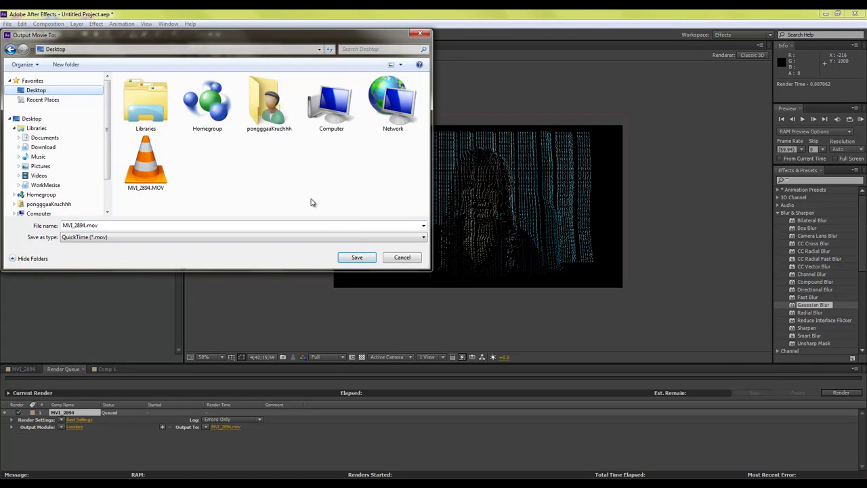
click(358, 258)
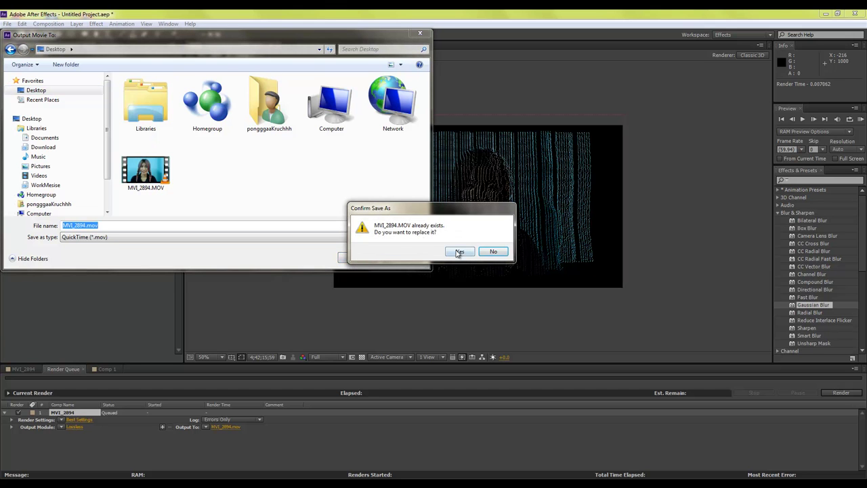
click(493, 251)
click(99, 226)
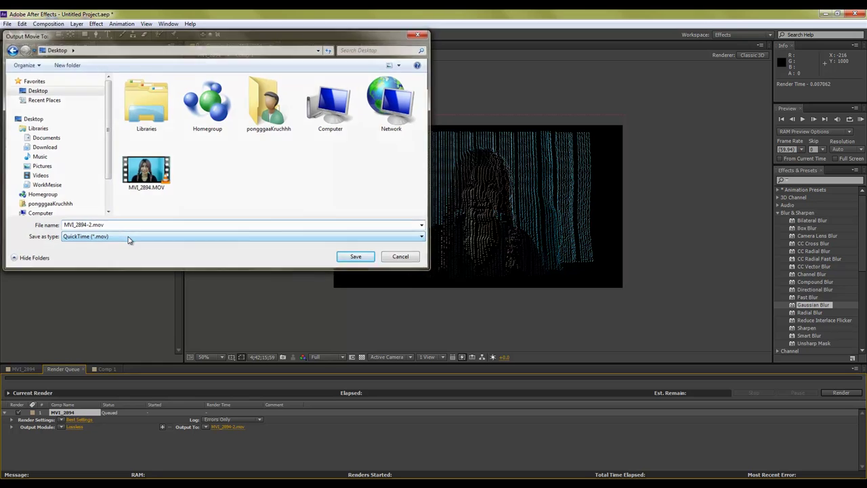
key(Return)
click(839, 393)
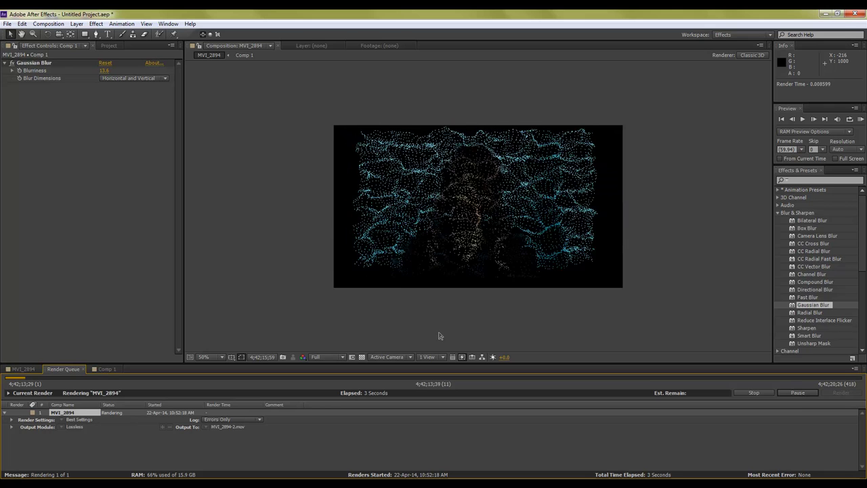
key(super+e)
- Show the Desktop and select MVI_2894-2.mov to see its details: 6 seconds, 404 MB, 1280×720
click(216, 74)
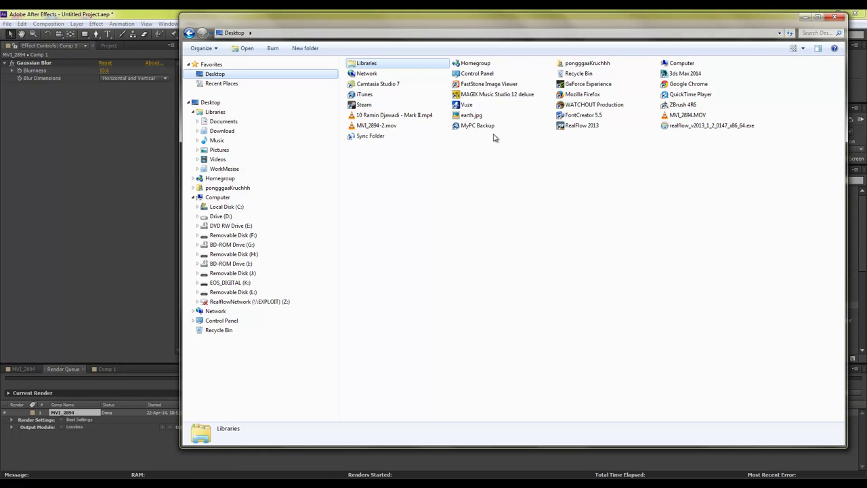
click(578, 158)
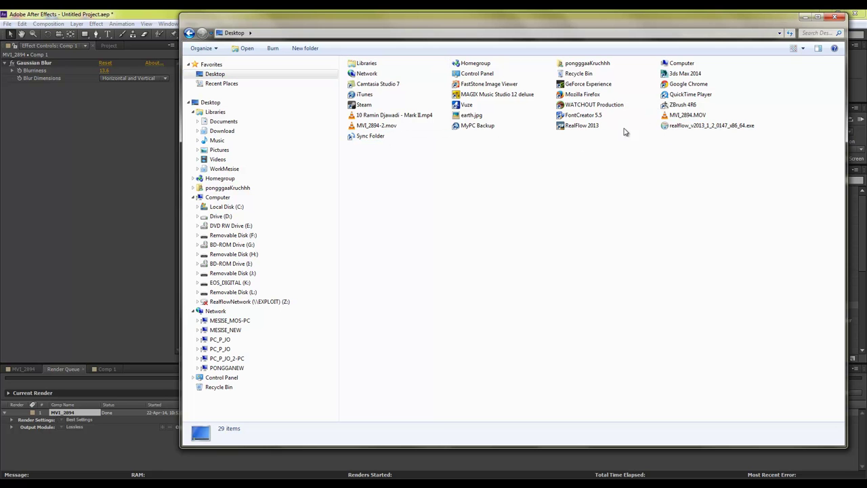
click(376, 125)
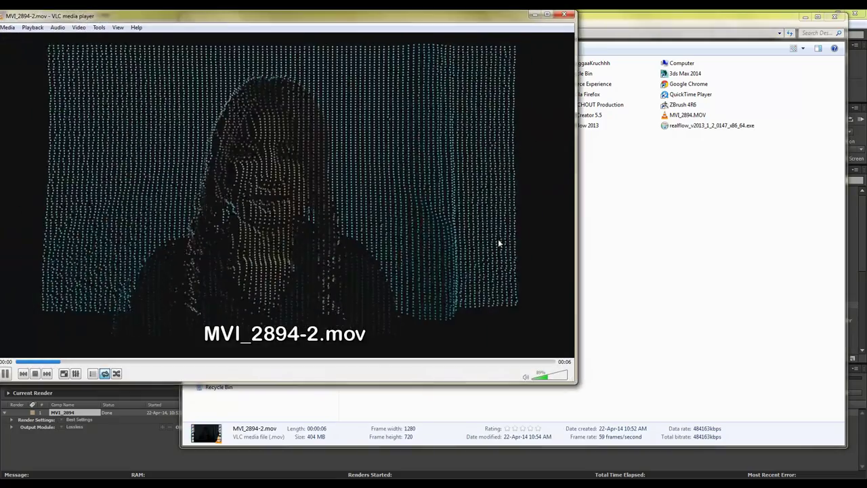
- Play MVI_2894-2.mov full screen in VLC to view the finished dot-grid portrait
double_click(494, 247)
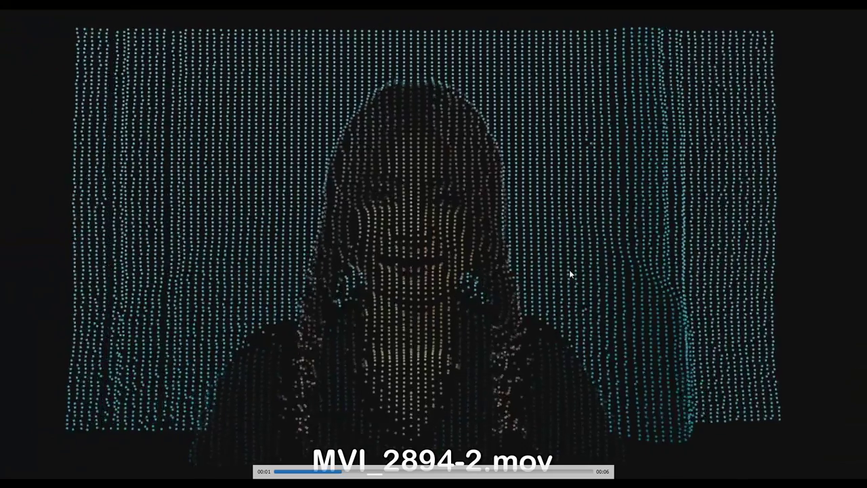